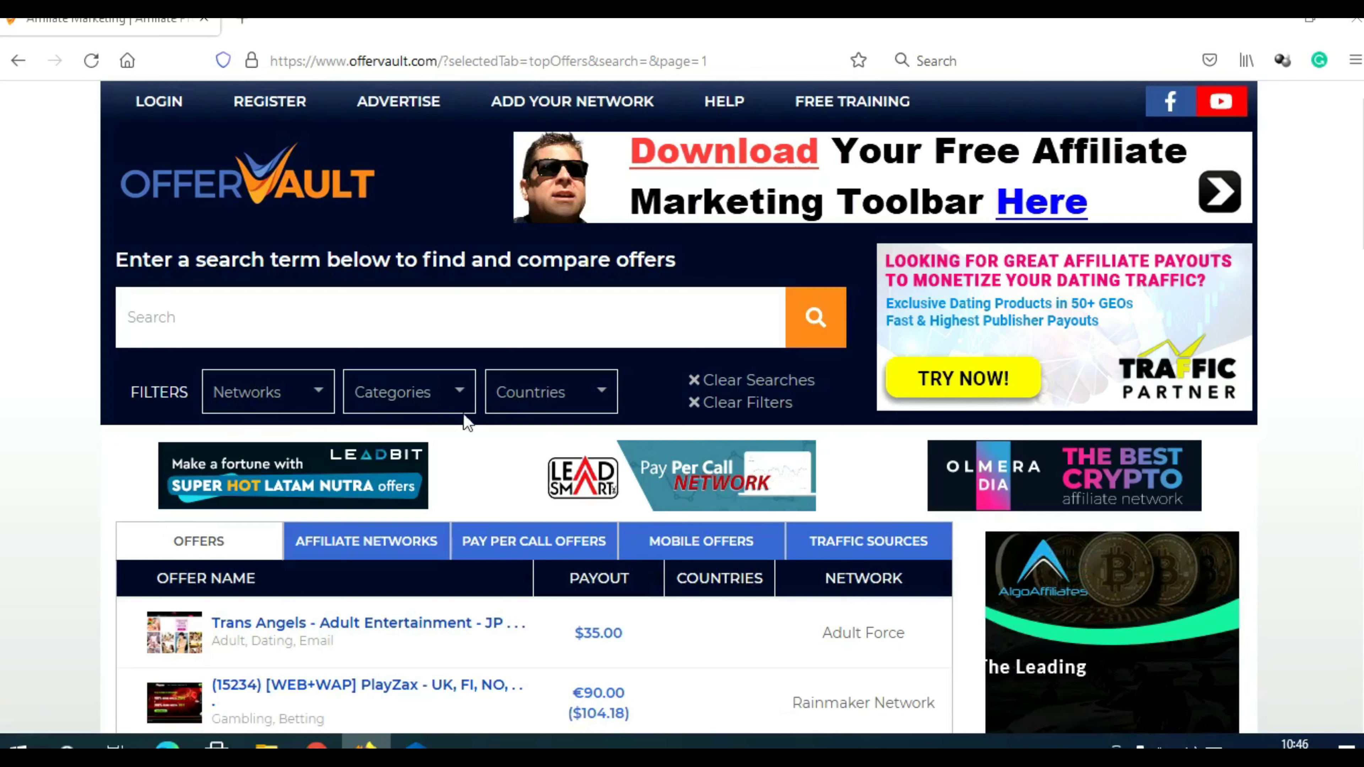
Step: Filter the OfferVault offers by the Email Submit category
left_click(436, 395)
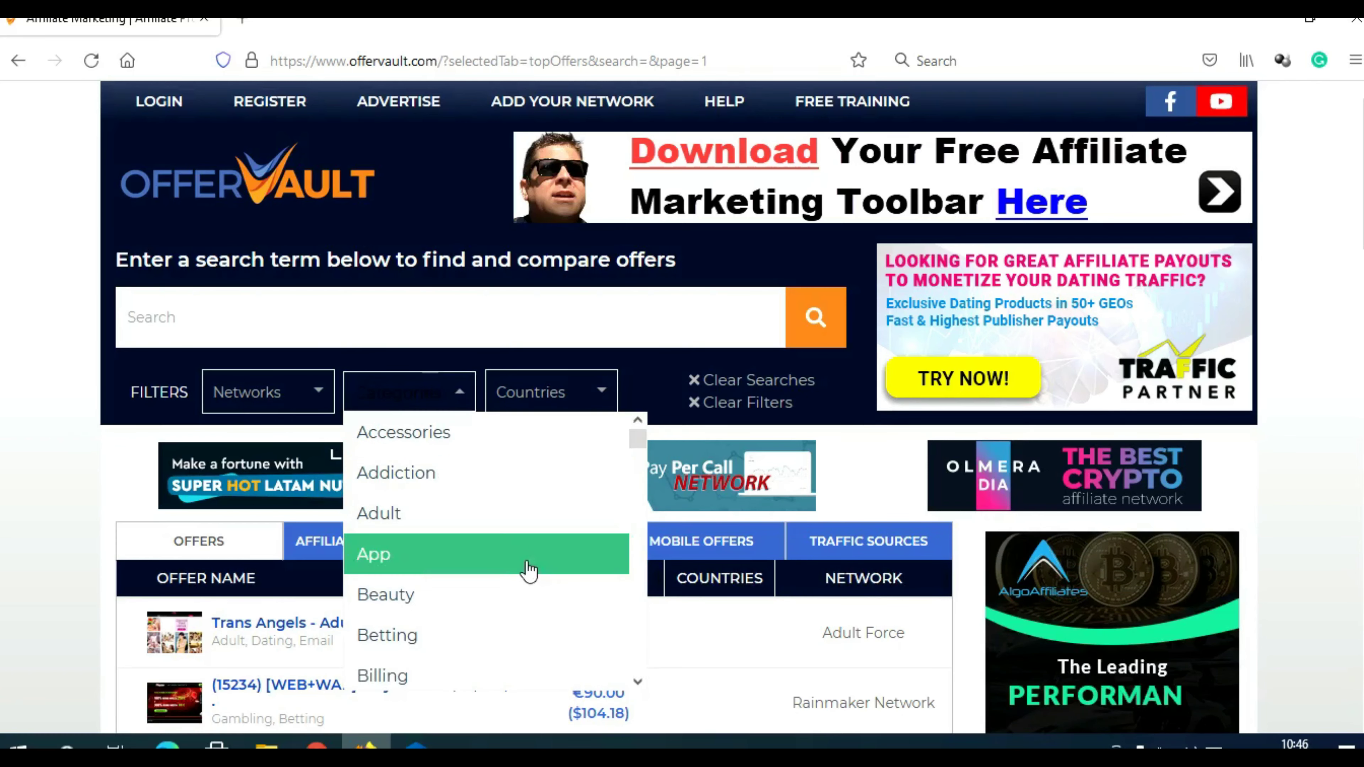
scroll(527, 569, "down", 5)
scroll(527, 570, "down", 2)
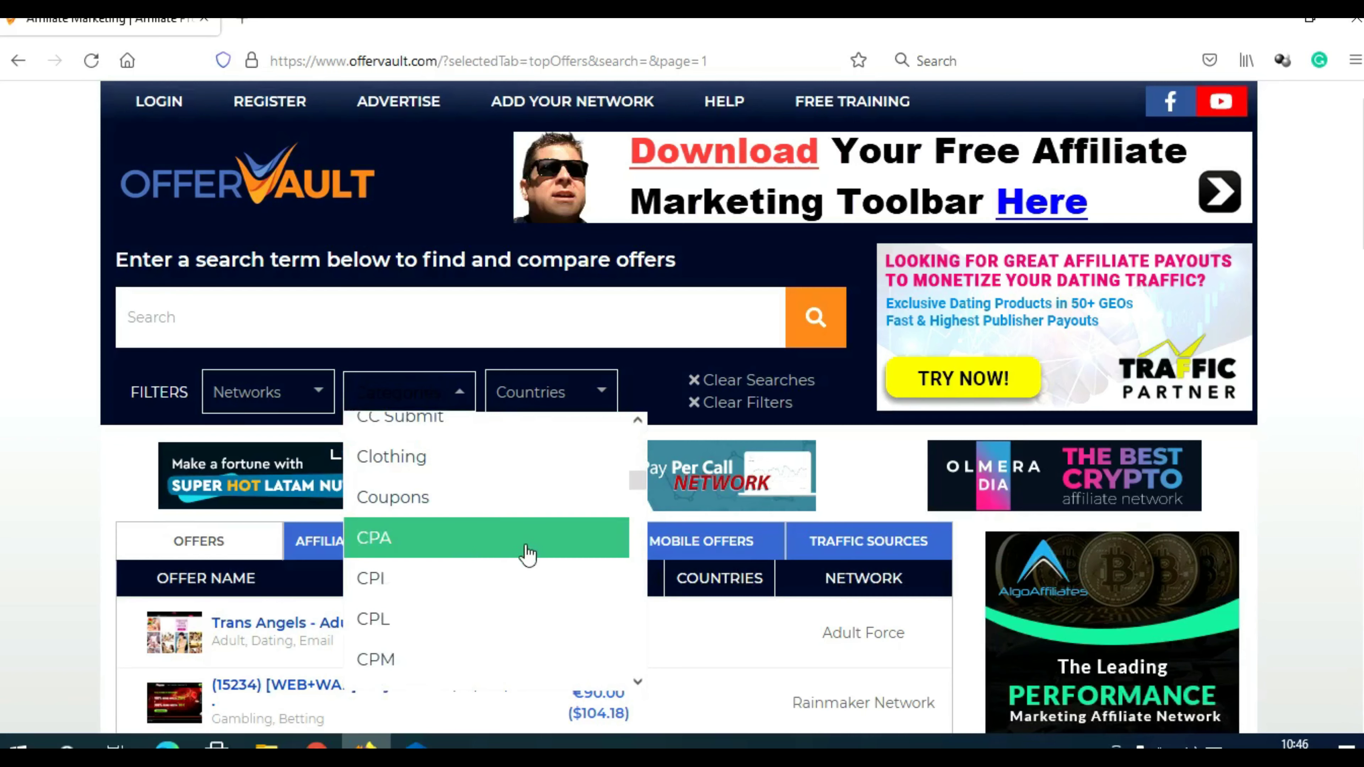
scroll(523, 552, "down", 6)
scroll(527, 556, "down", 4)
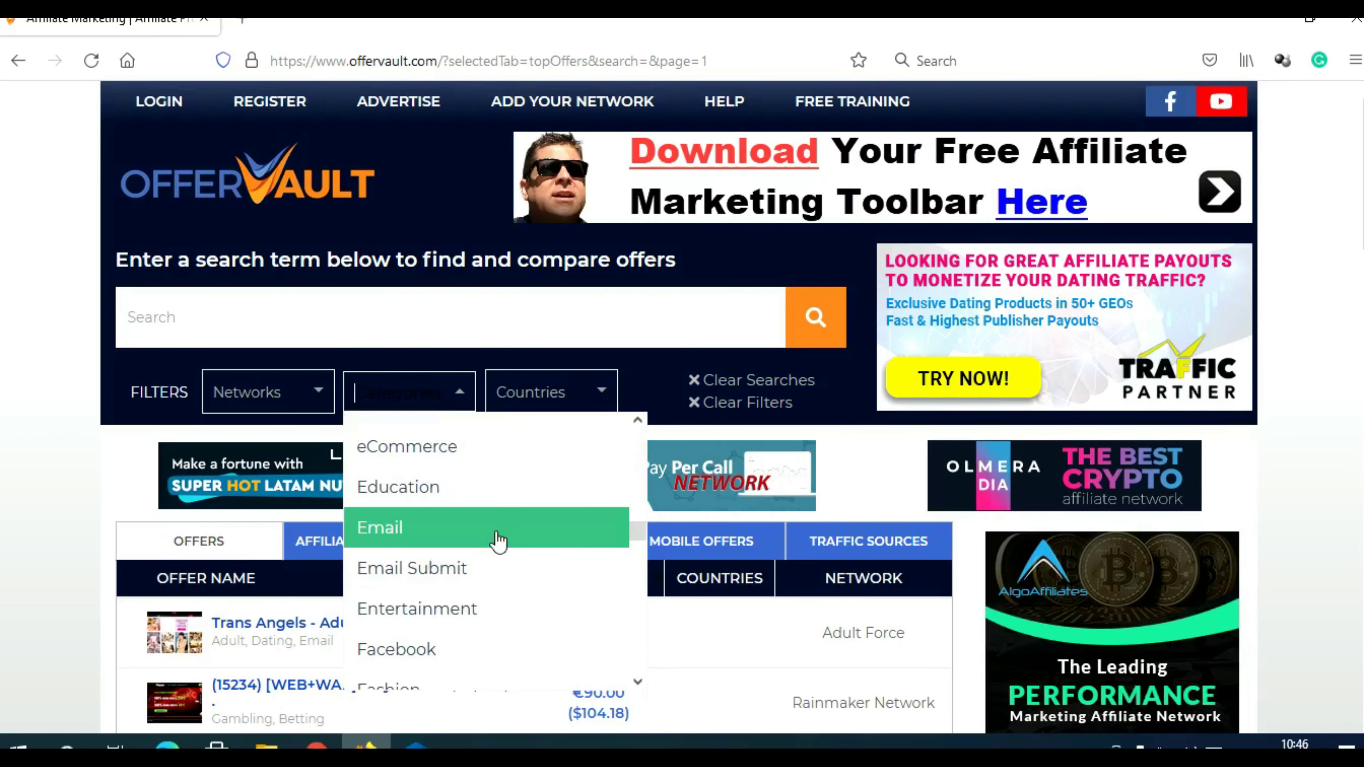
left_click(486, 580)
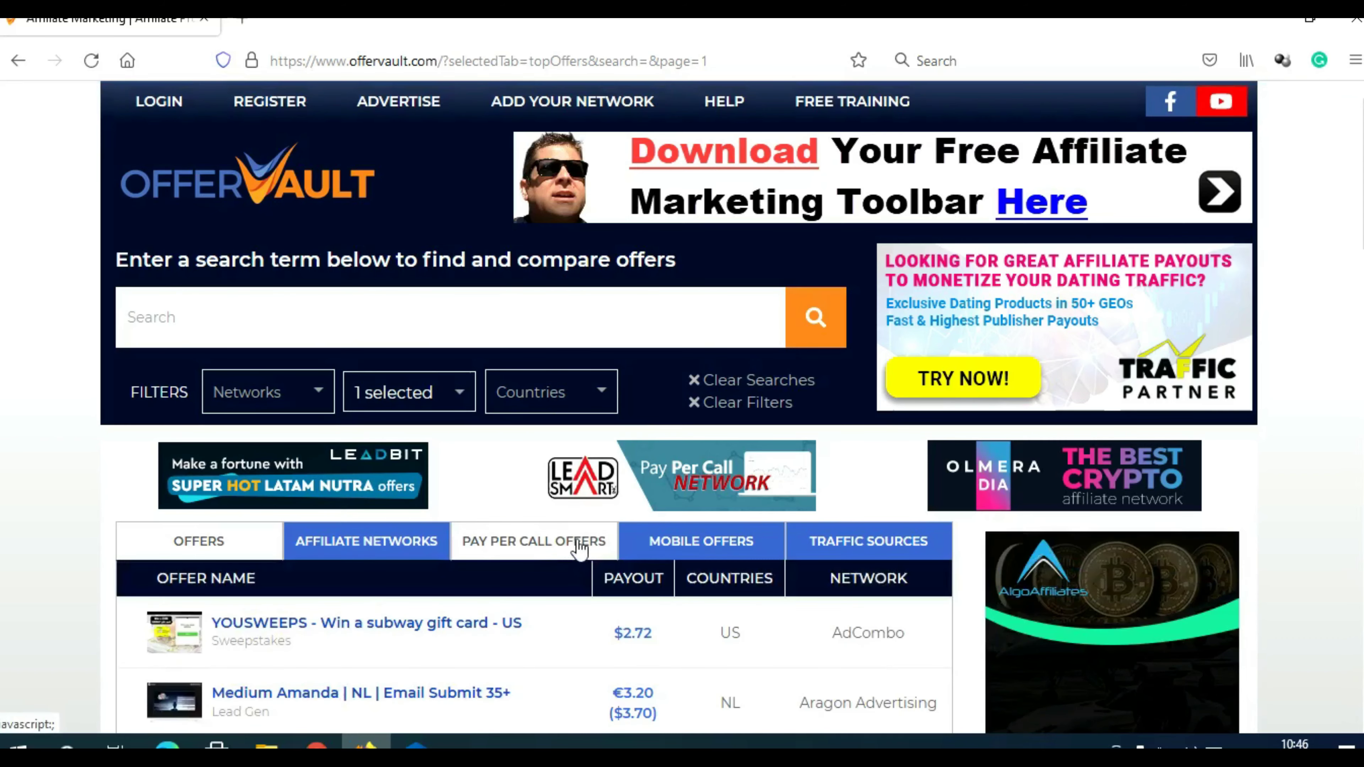
Step: Browse the filtered offers and highlight the payout and country of the Email Submit - Sony Xperia Z3 - SOI (UK) offer
scroll(590, 486, "down", 3)
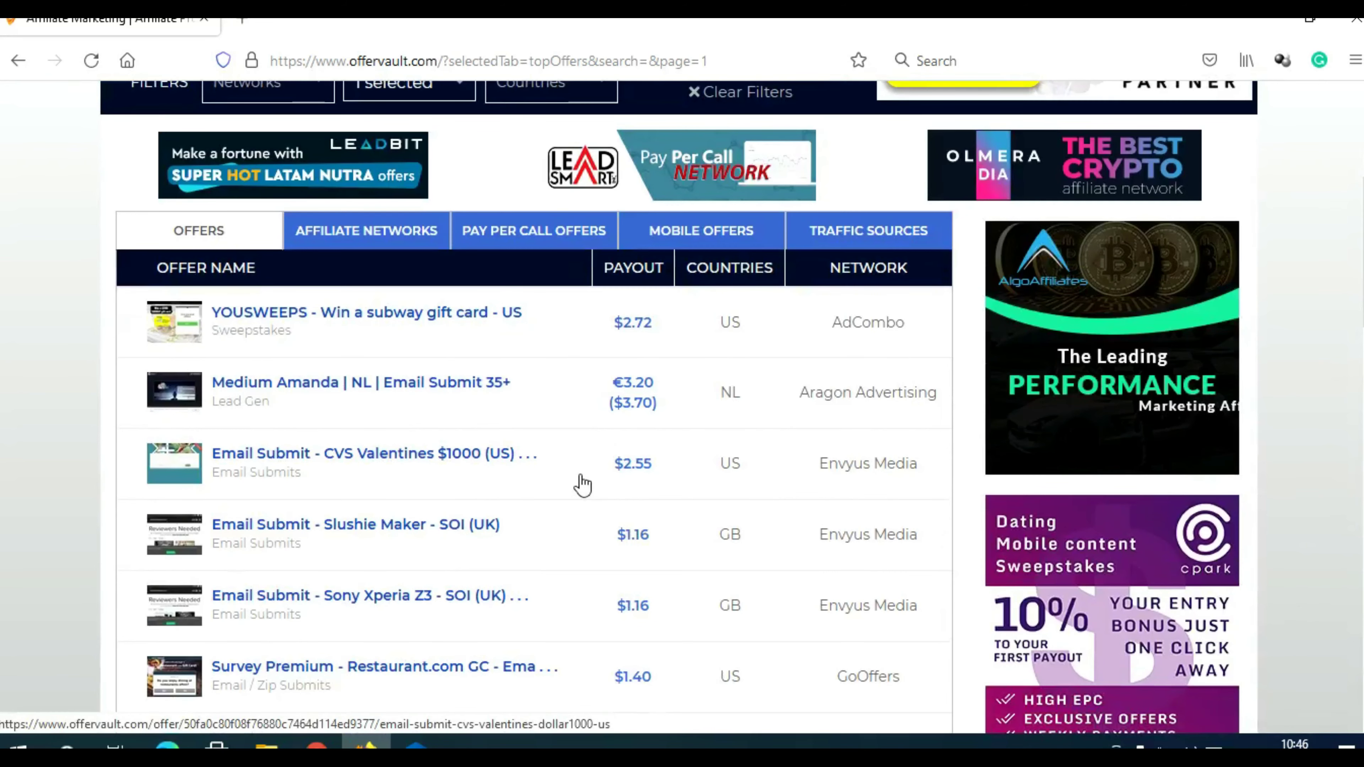
scroll(583, 485, "down", 2)
scroll(581, 483, "down", 1)
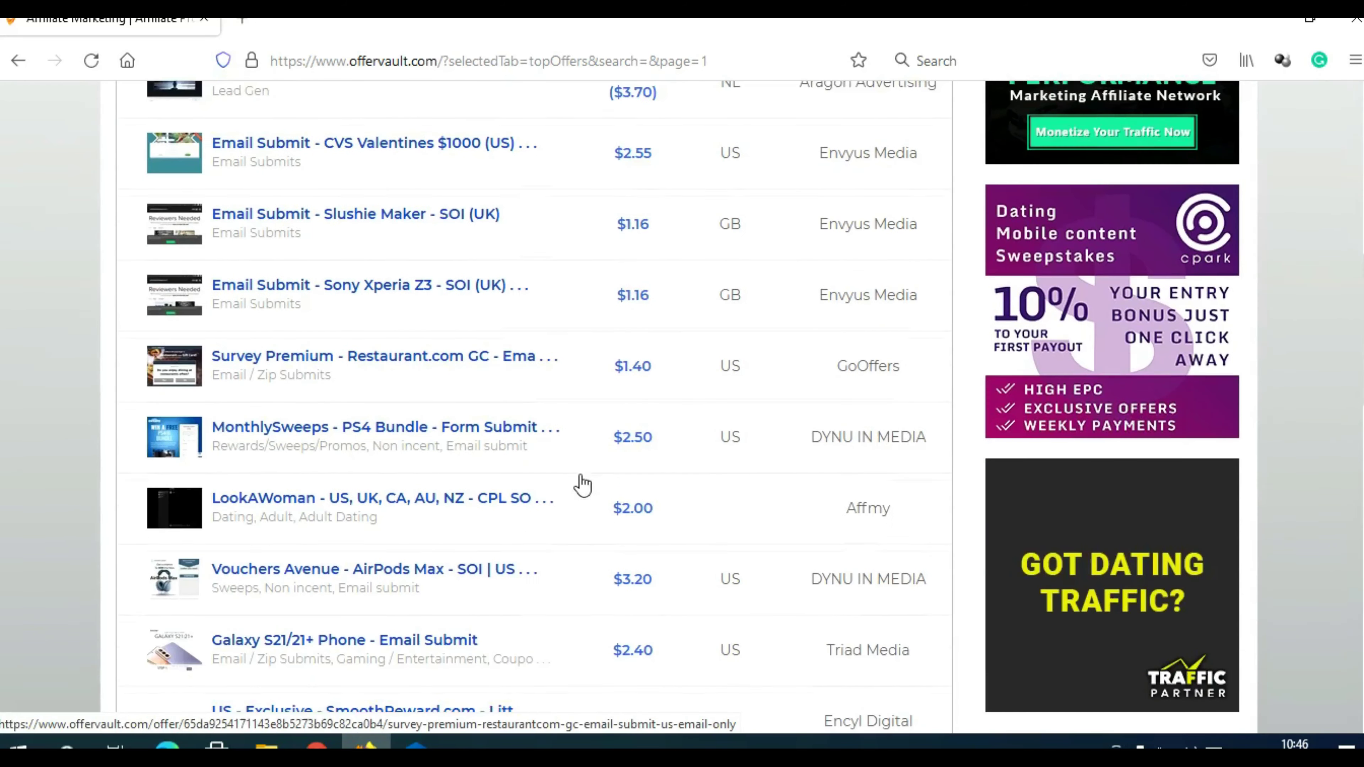
scroll(338, 427, "up", 1)
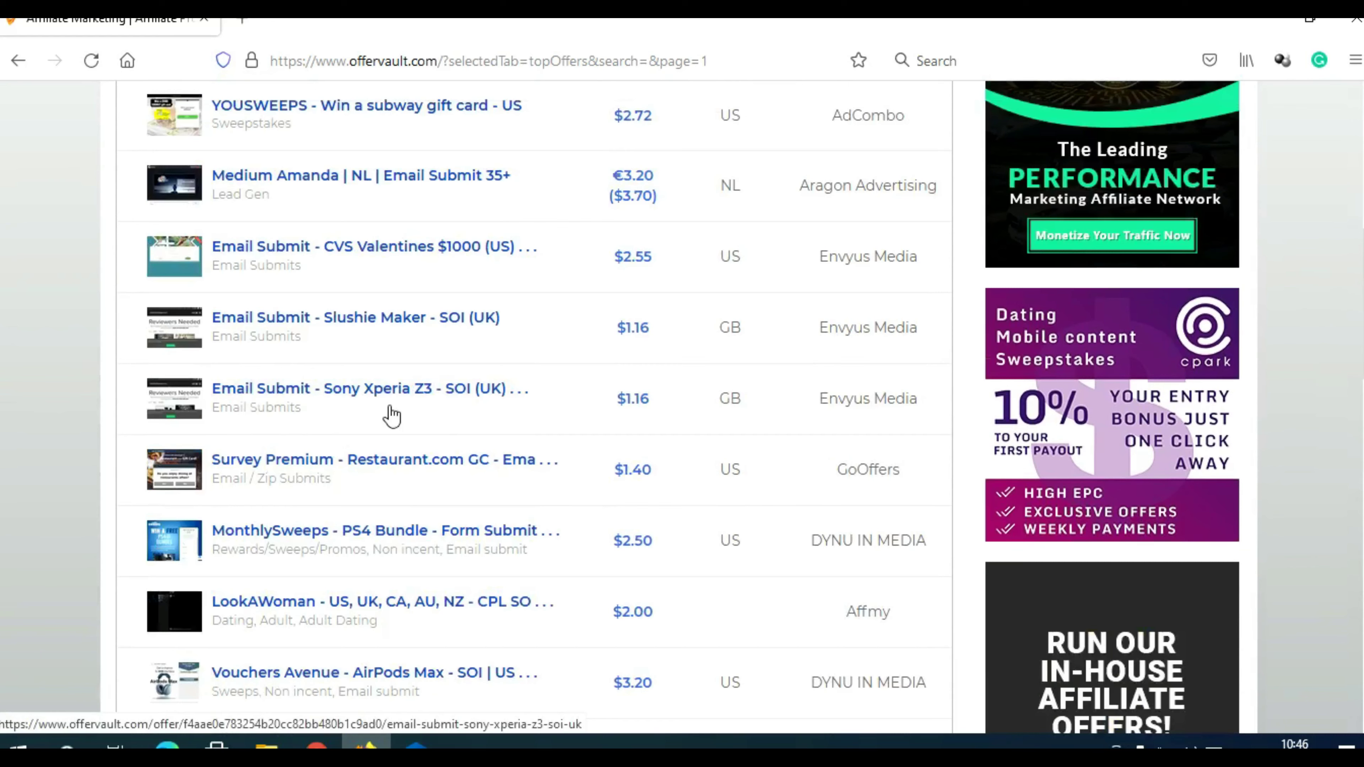
left_click_drag(613, 402, 649, 404)
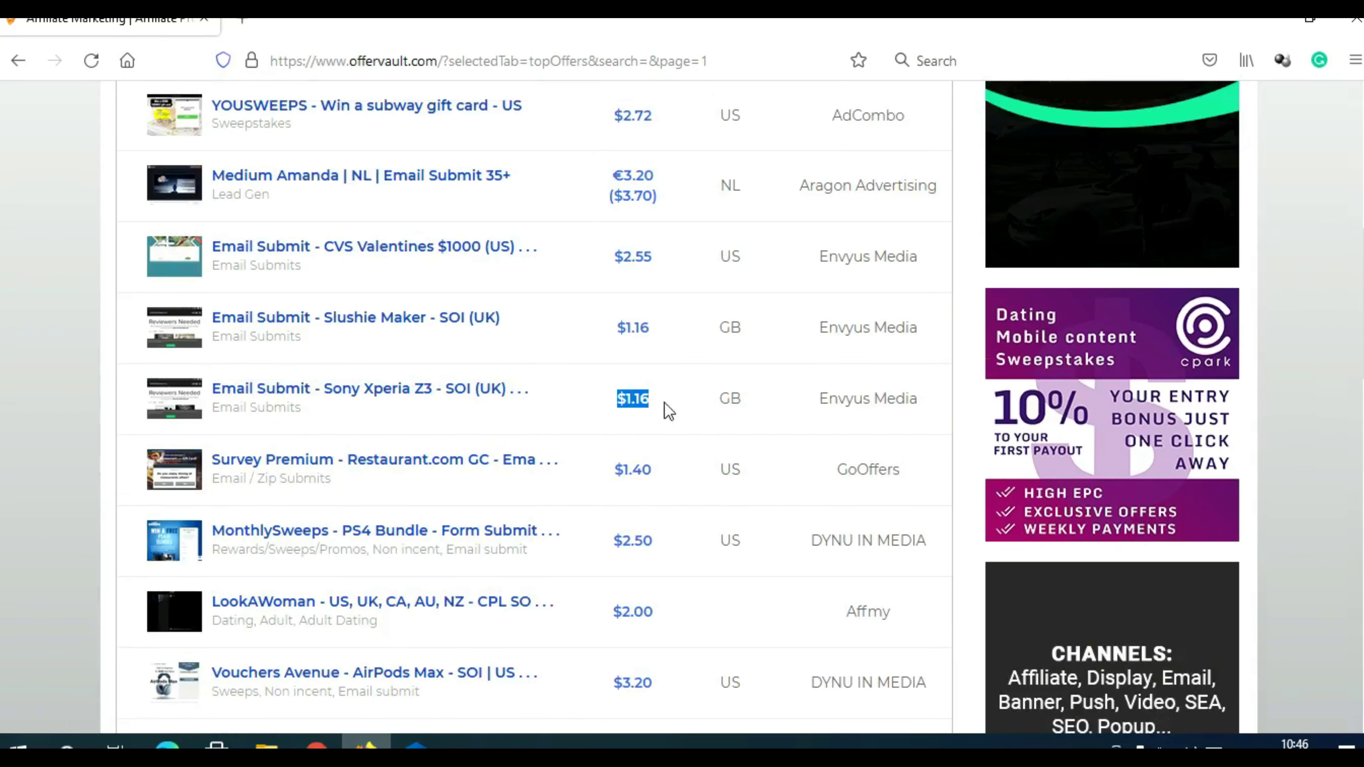
left_click_drag(716, 400, 755, 395)
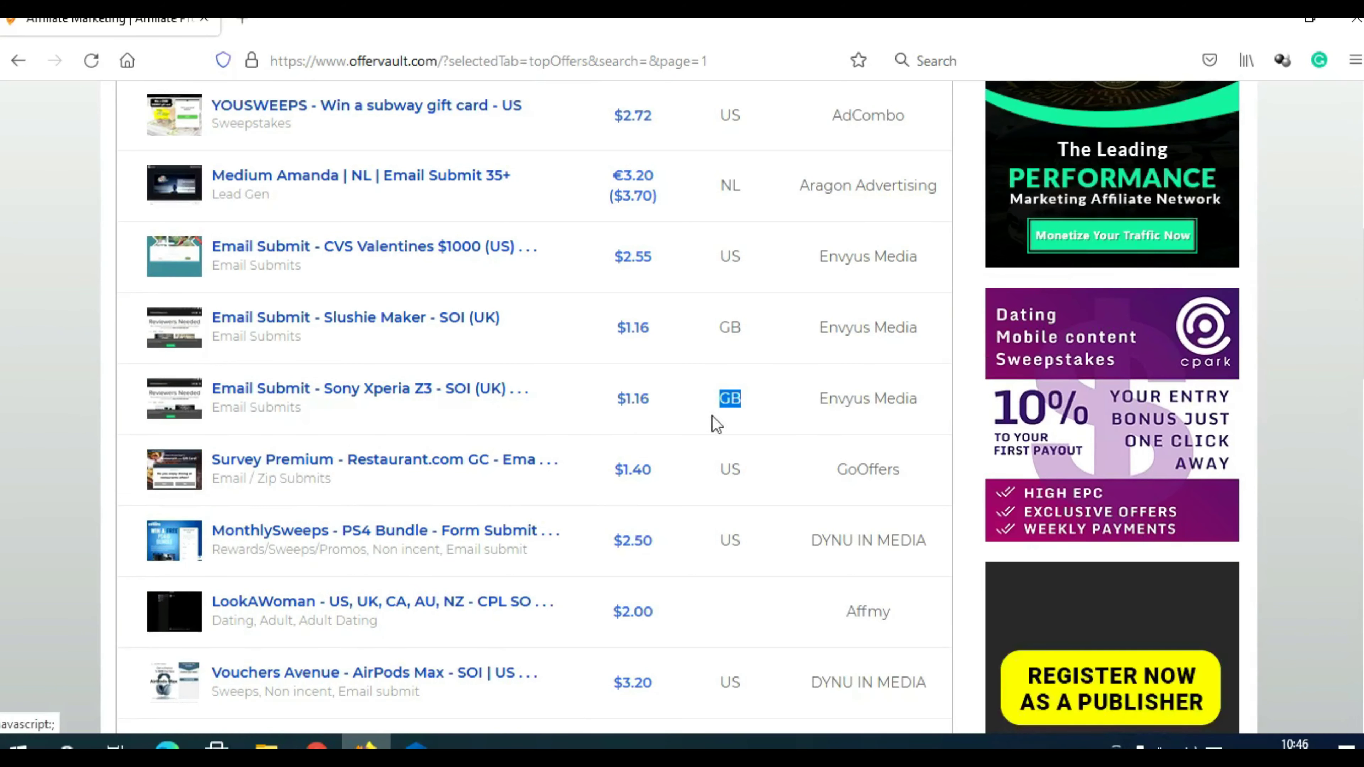
Step: Open the Email Submit - Sony Xperia Z3 - SOI (UK) offer and highlight its last updated date and country in the offer details
left_click(344, 395)
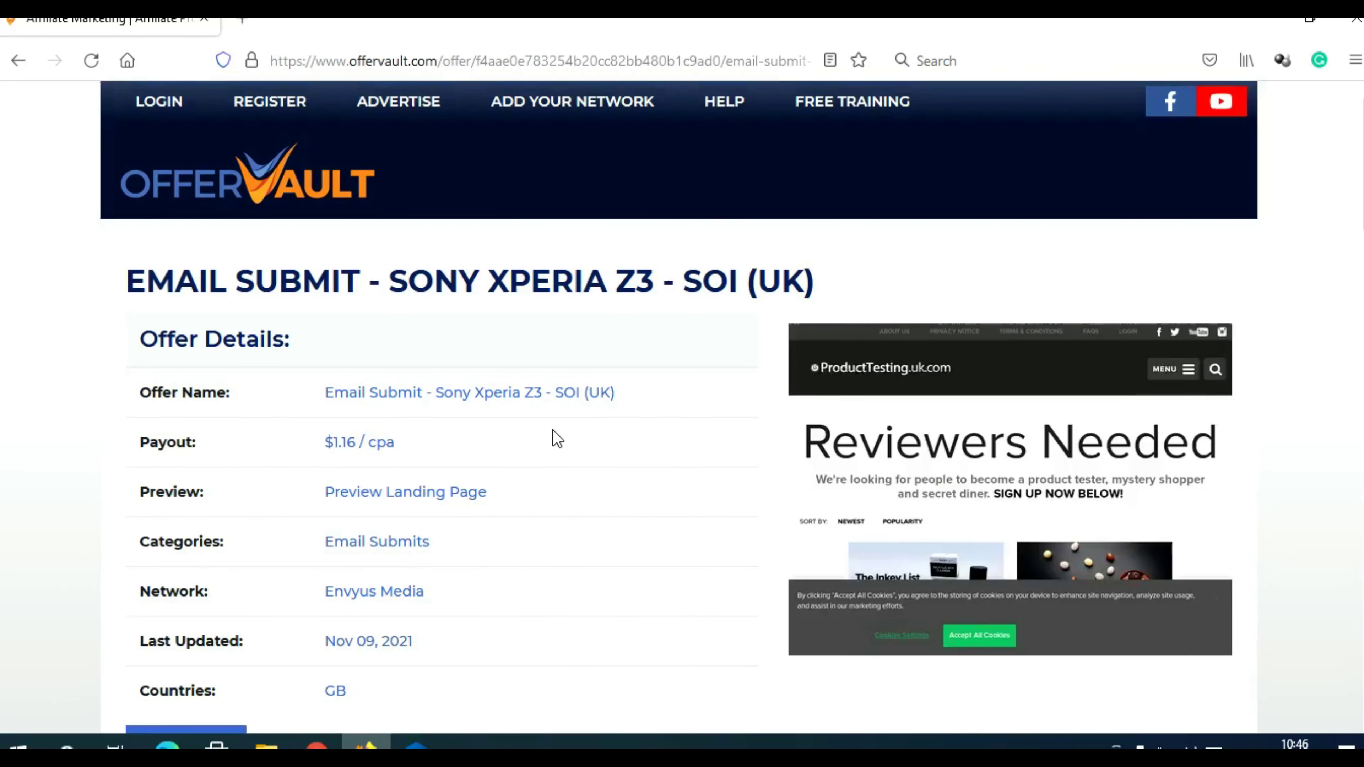
scroll(615, 474, "down", 2)
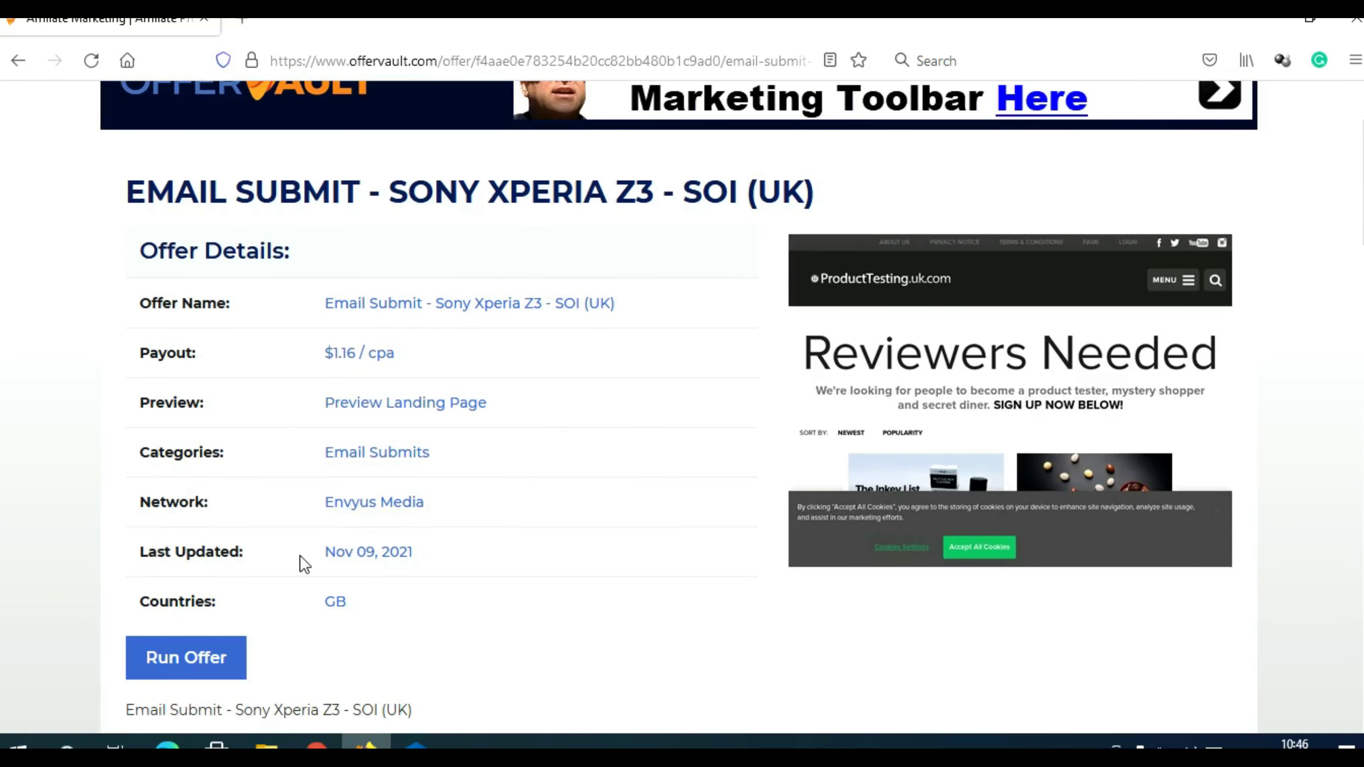
left_click_drag(317, 564, 418, 562)
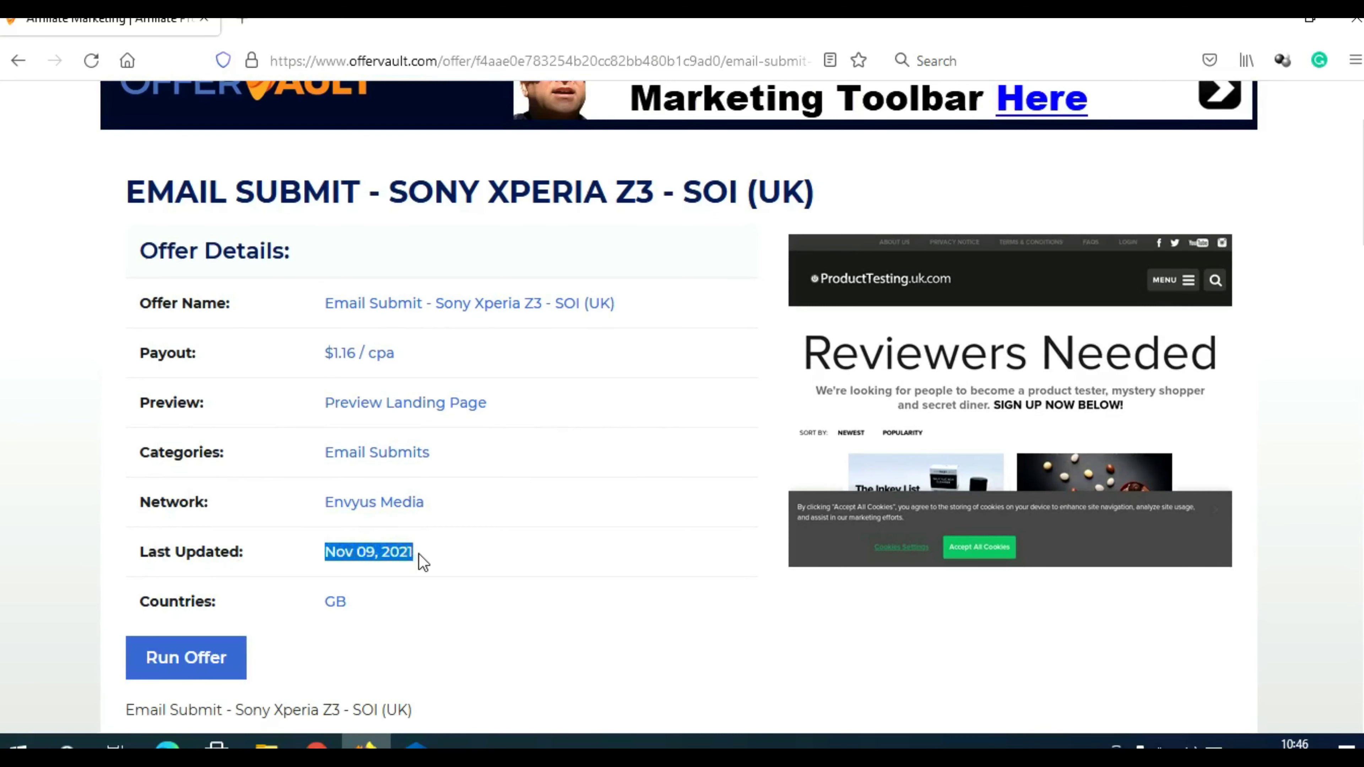
left_click_drag(318, 609, 348, 605)
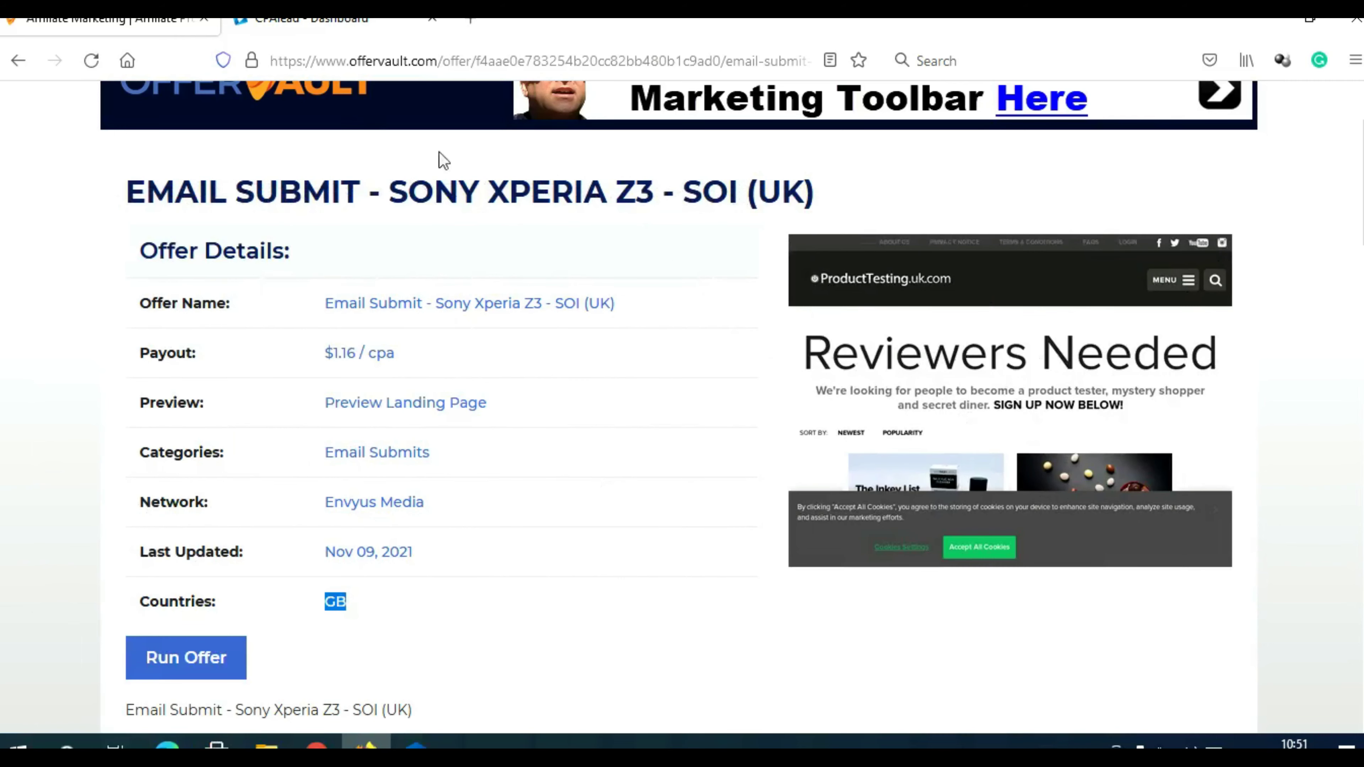
Step: Switch to the CPAlead offers page and look through the country, offer type, devices and advertisers filter options
left_click(324, 31)
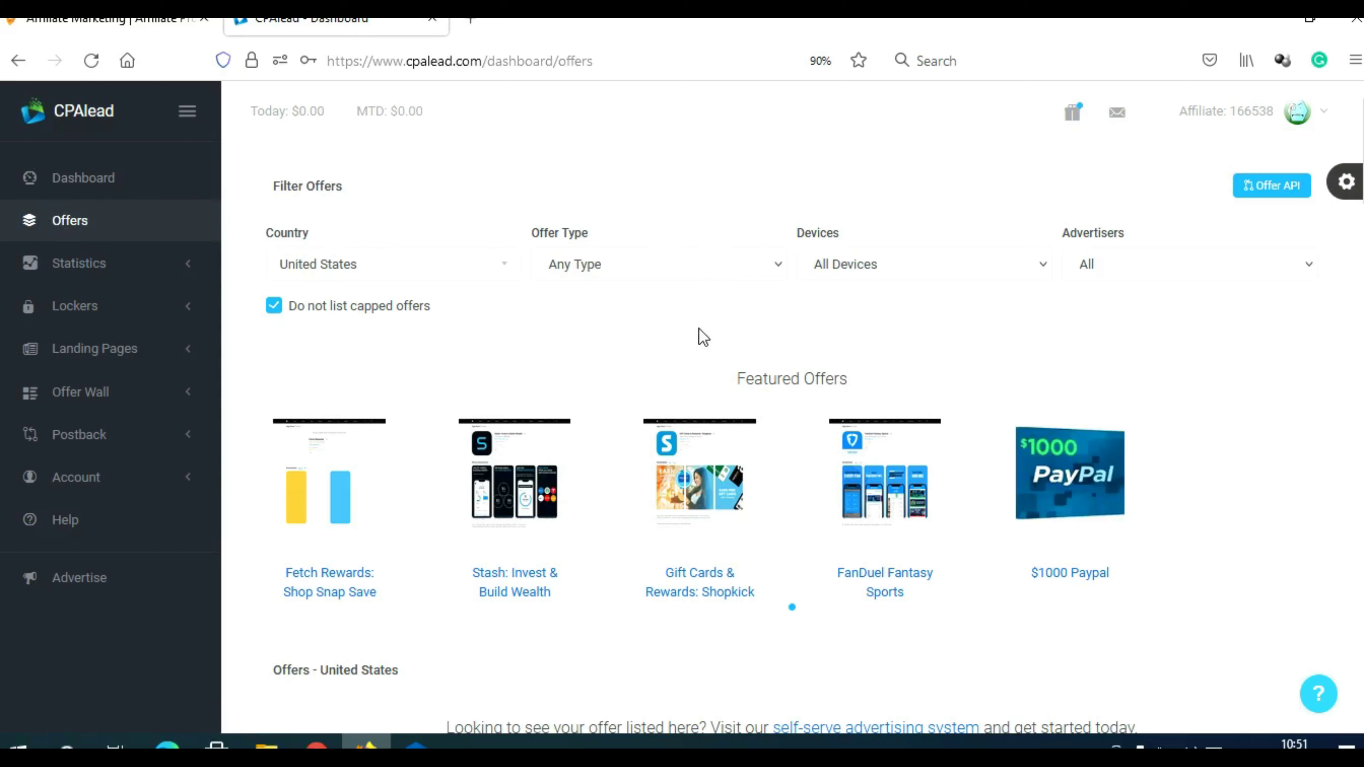
left_click(423, 279)
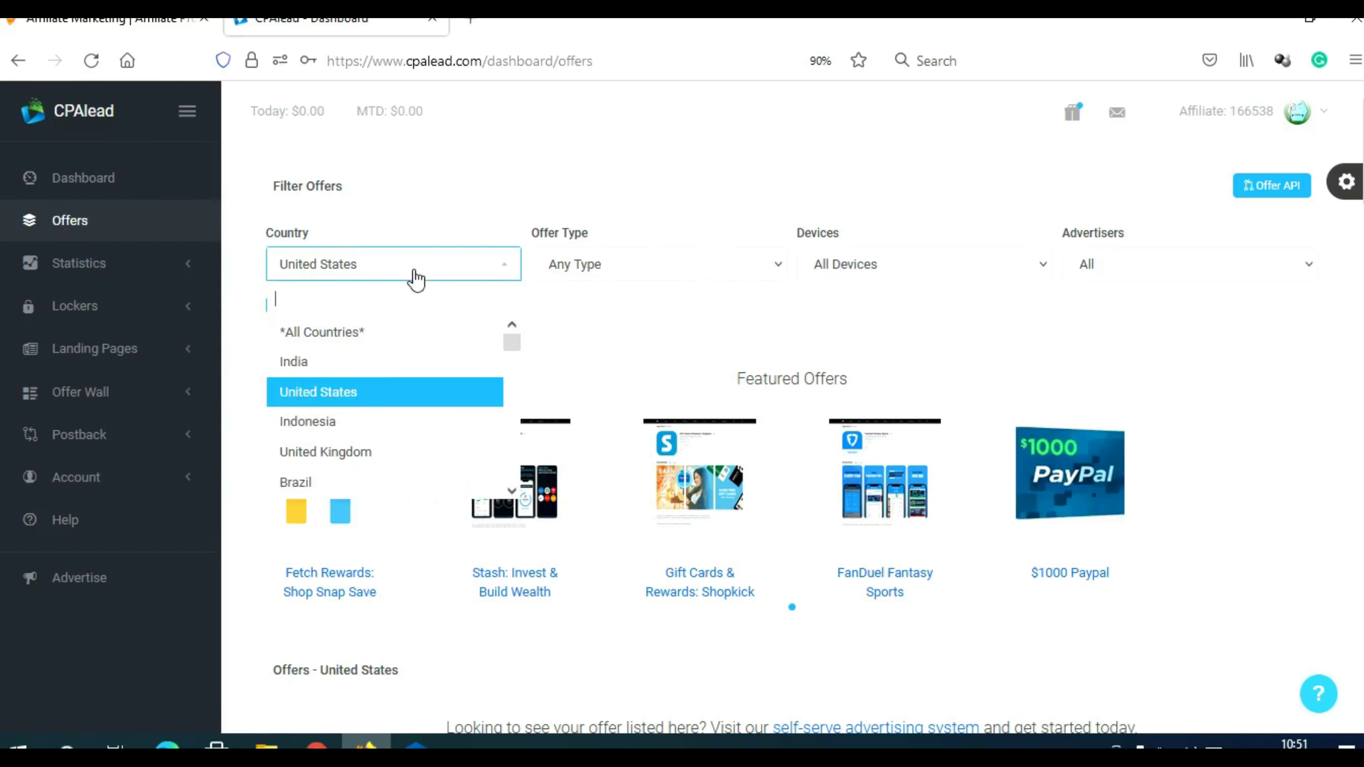
key("Escape")
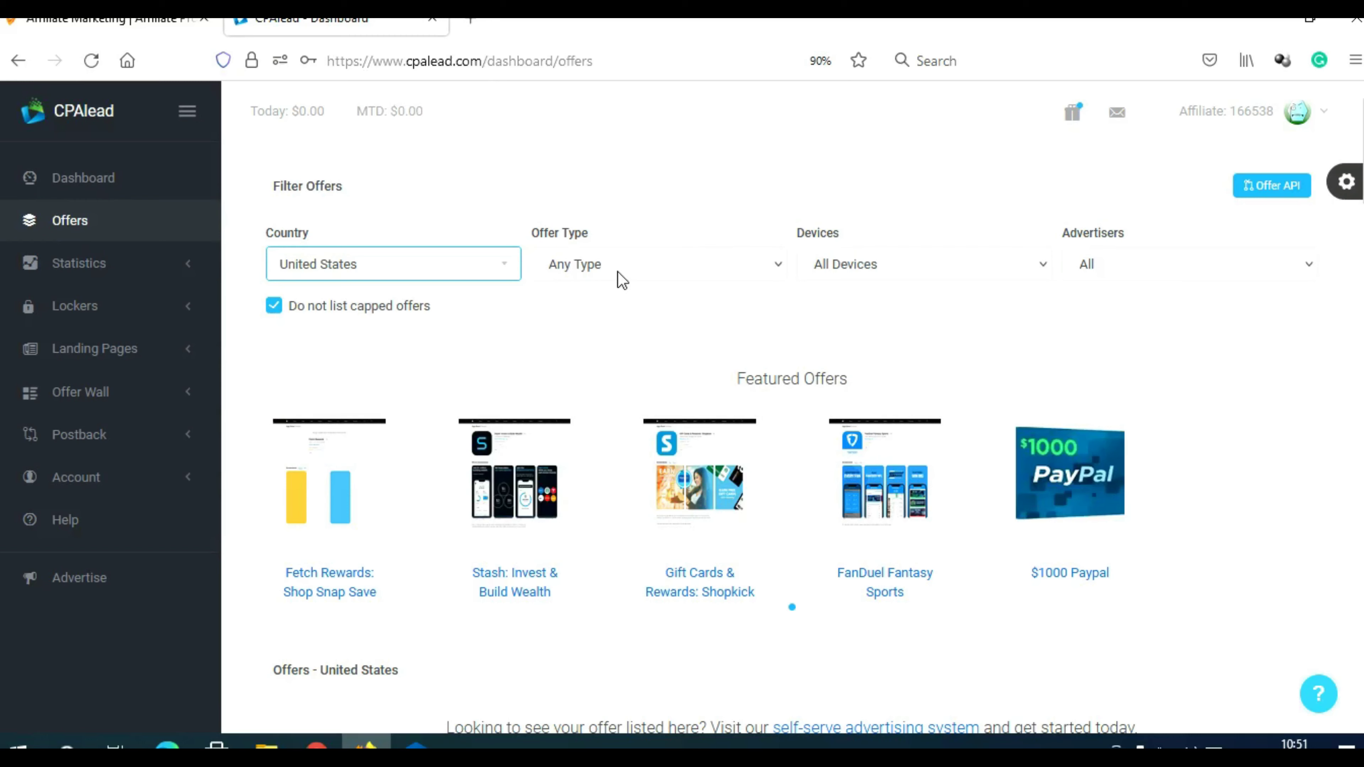
left_click(617, 270)
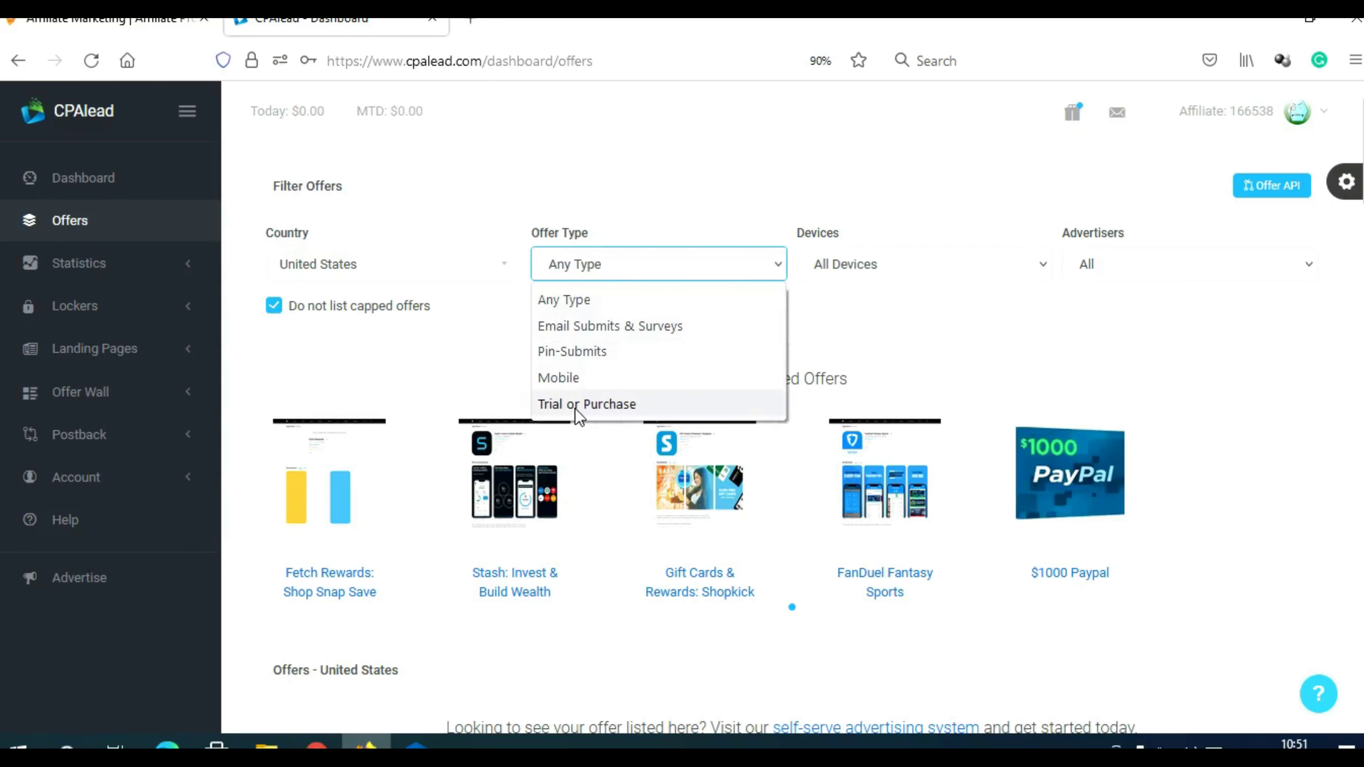
left_click(872, 268)
left_click(1085, 267)
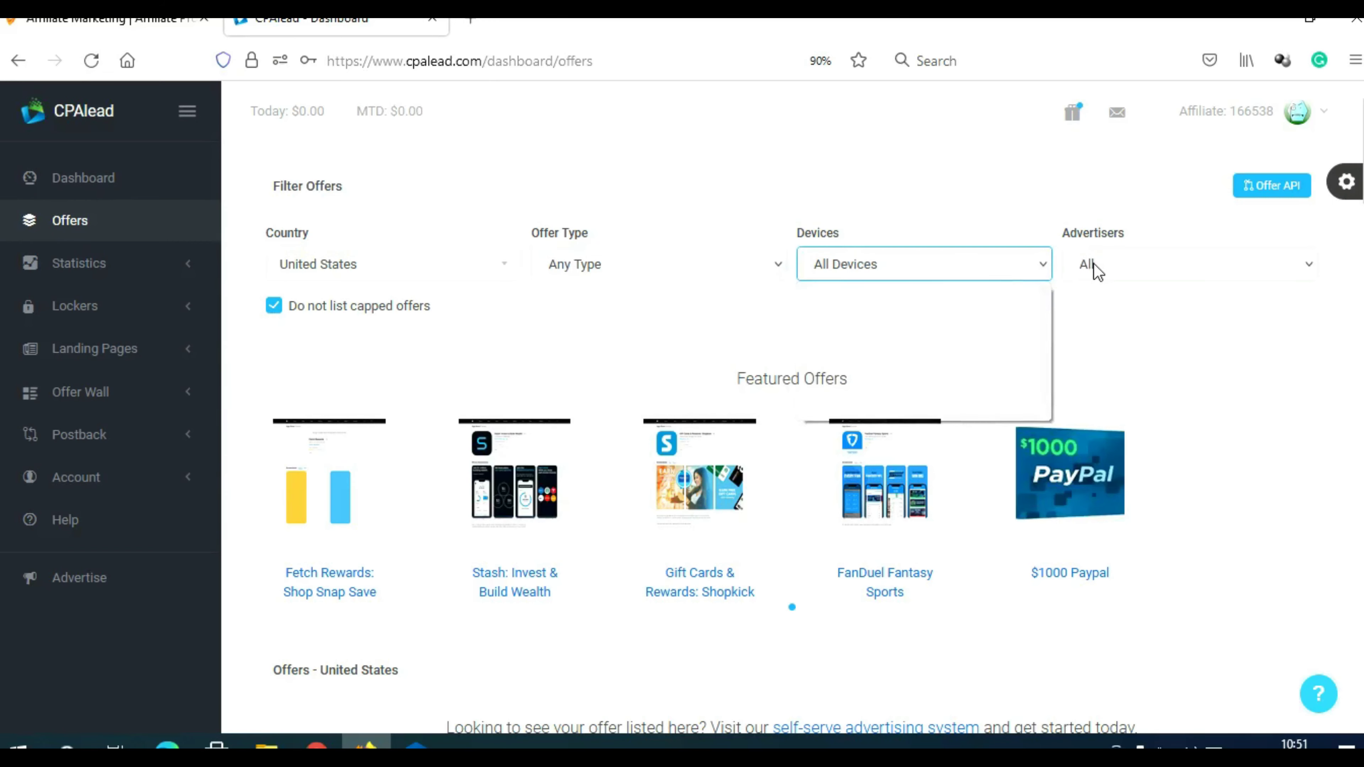
left_click(1095, 268)
left_click(585, 349)
Step: Examine the United States offer list, comparing the offers' devices, types, countries and payouts
scroll(597, 381, "down", 10)
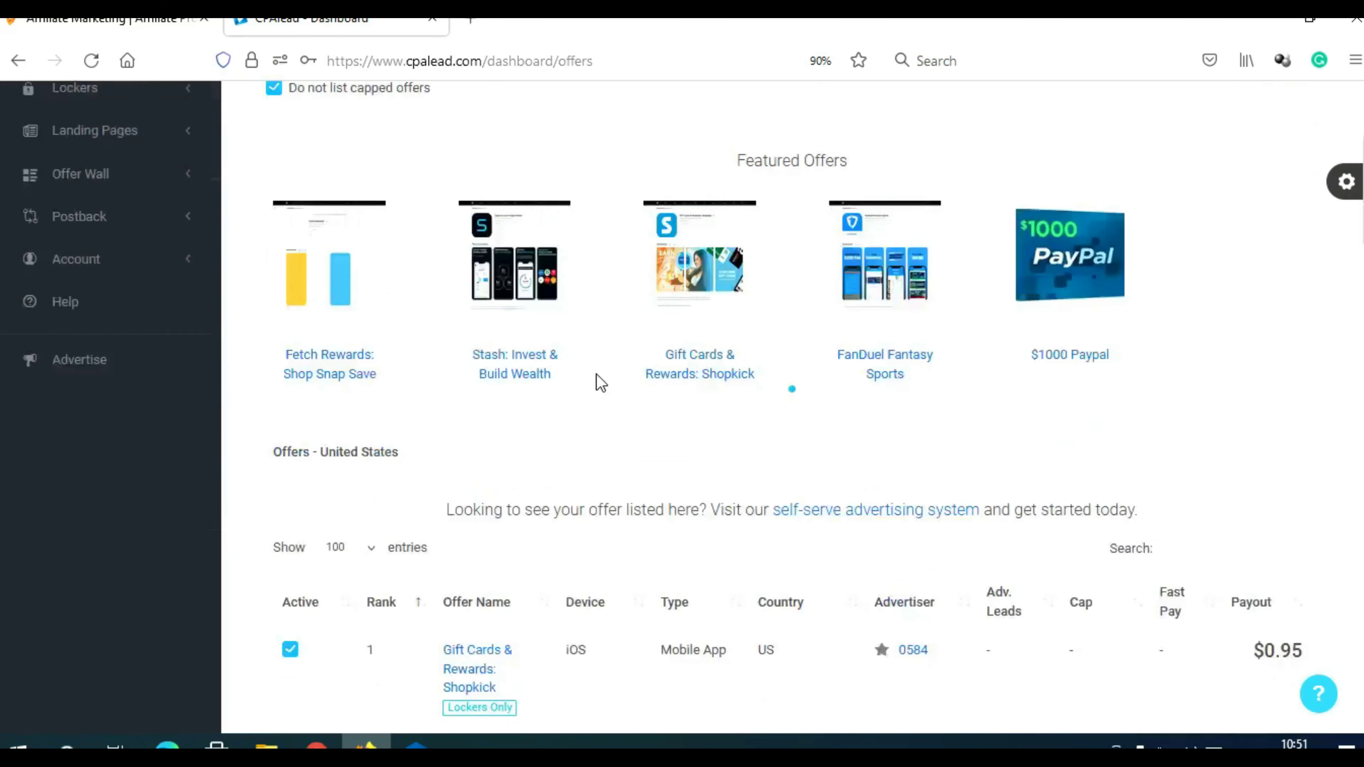
scroll(619, 411, "down", 7)
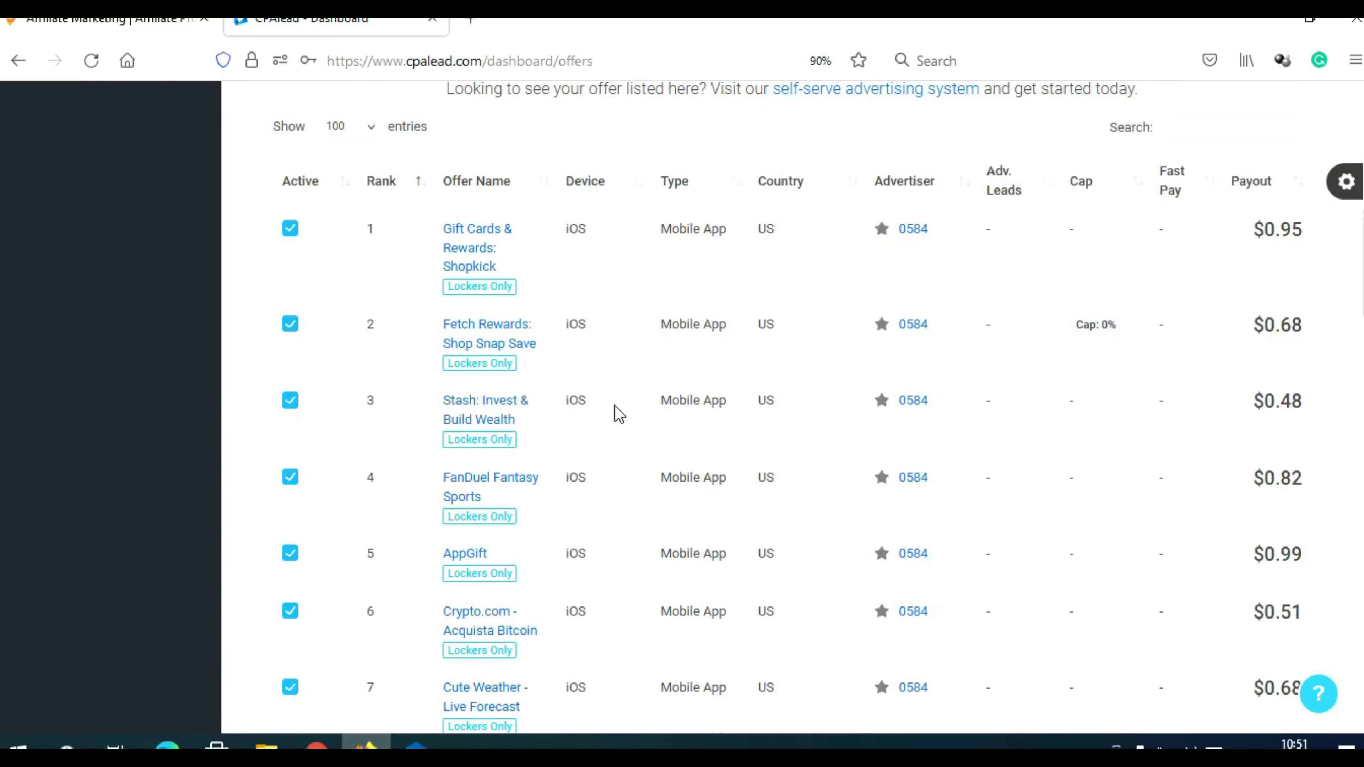
scroll(619, 415, "down", 11)
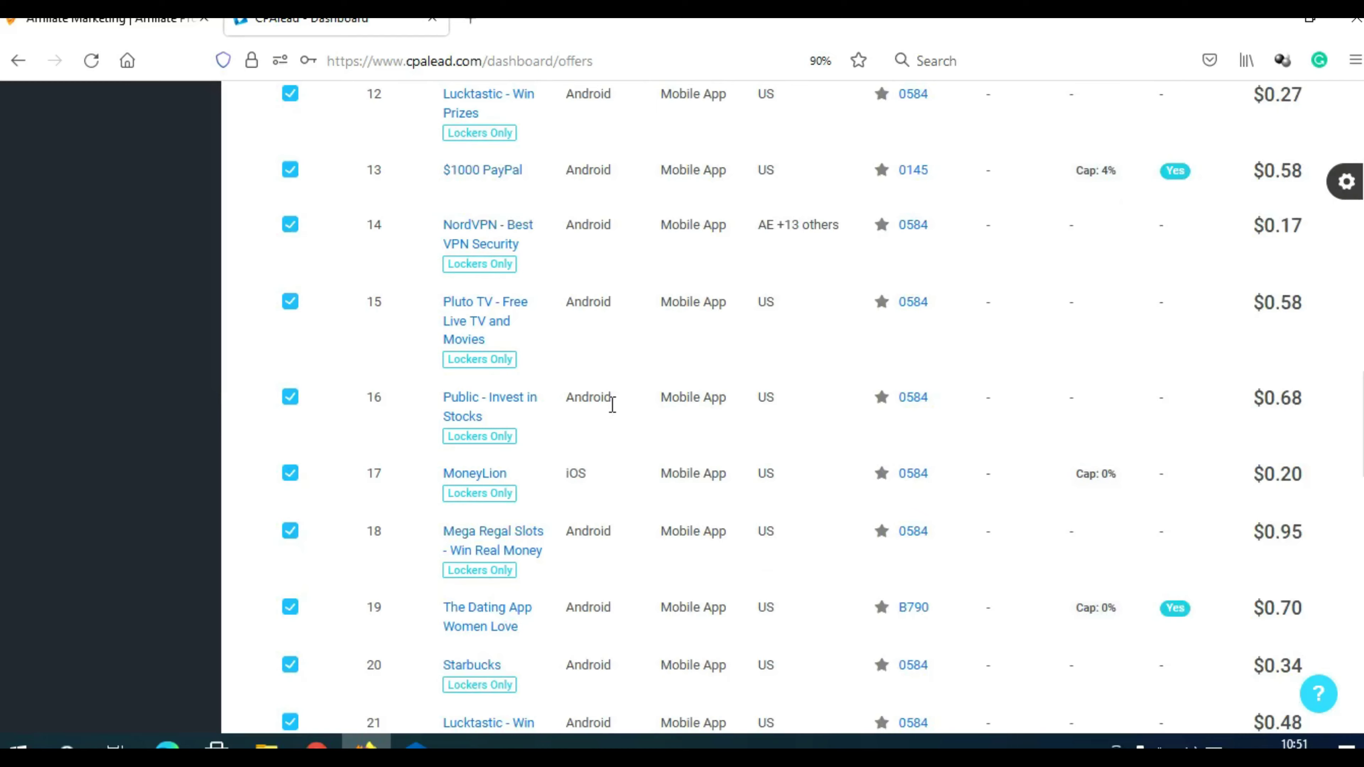
scroll(610, 412, "down", 9)
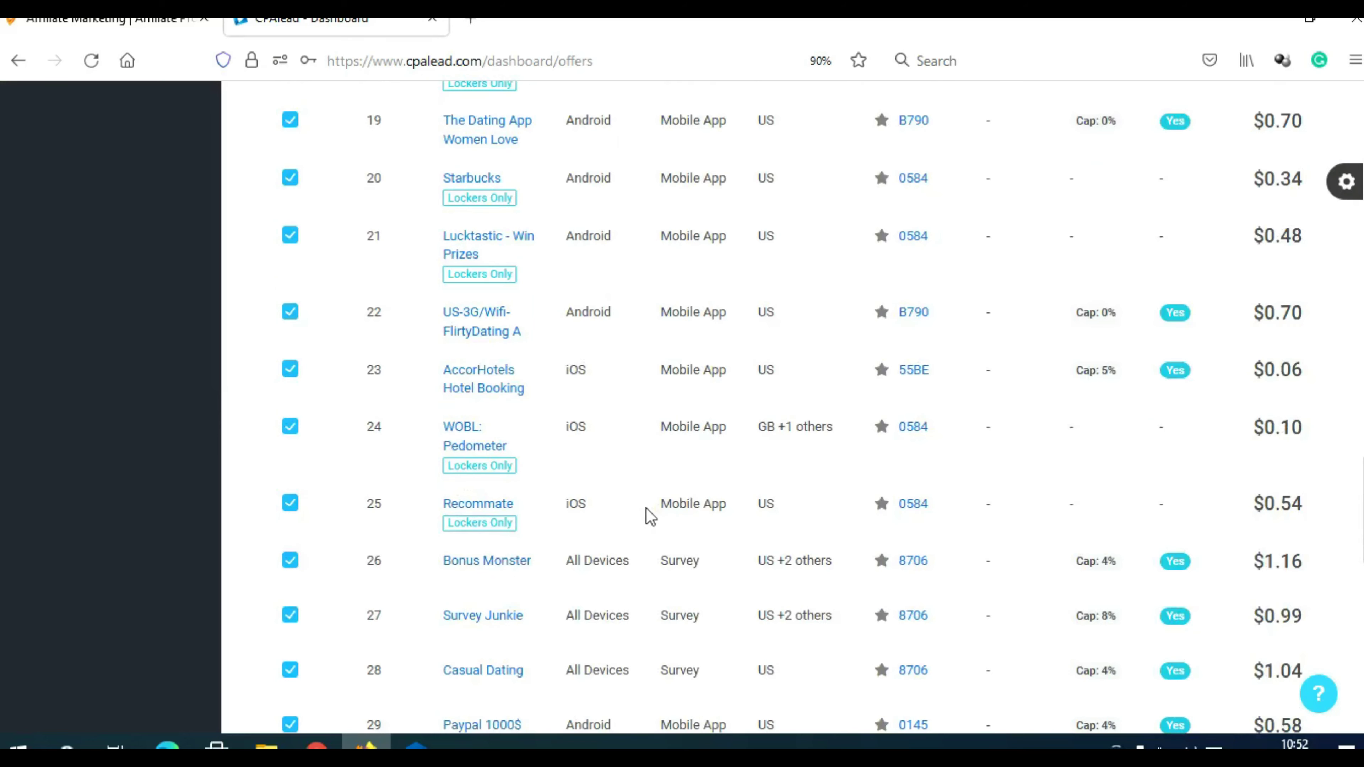
scroll(645, 508, "up", 4)
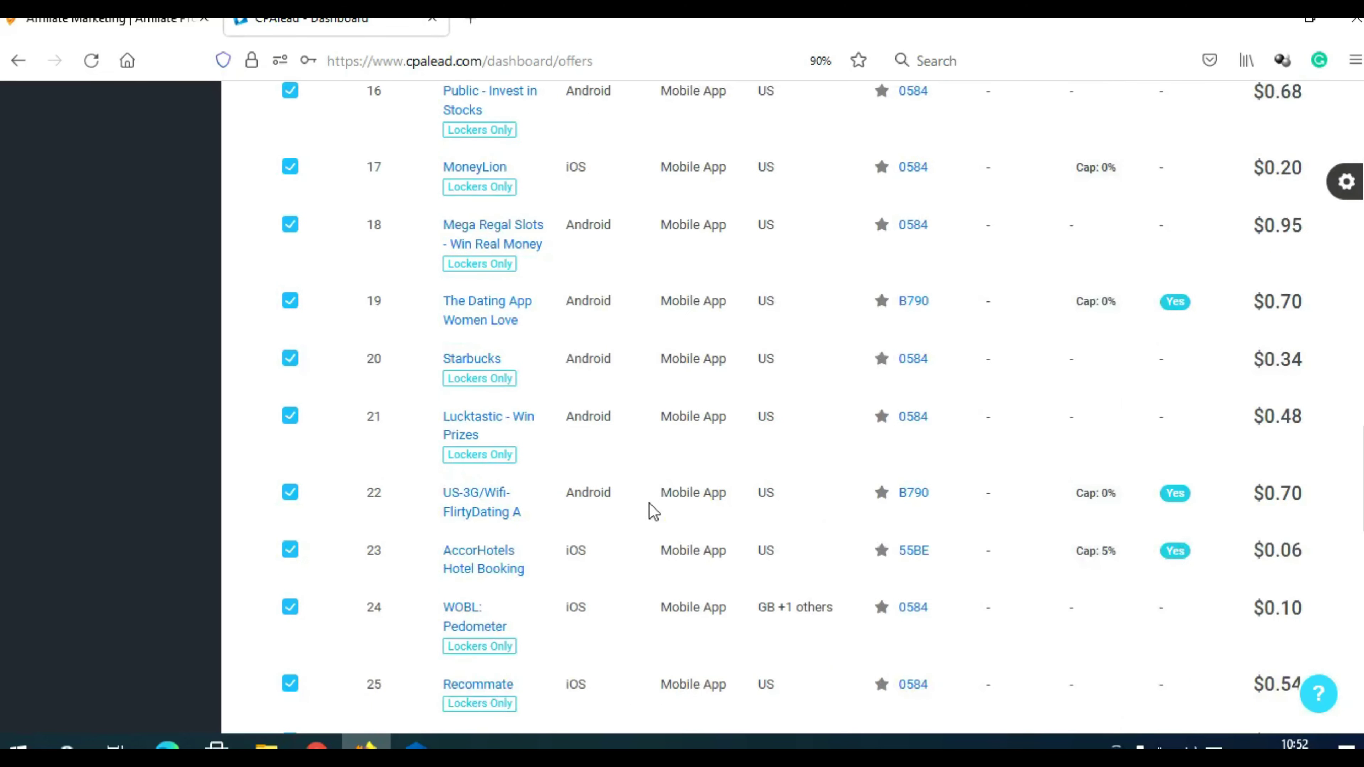
scroll(653, 512, "up", 5)
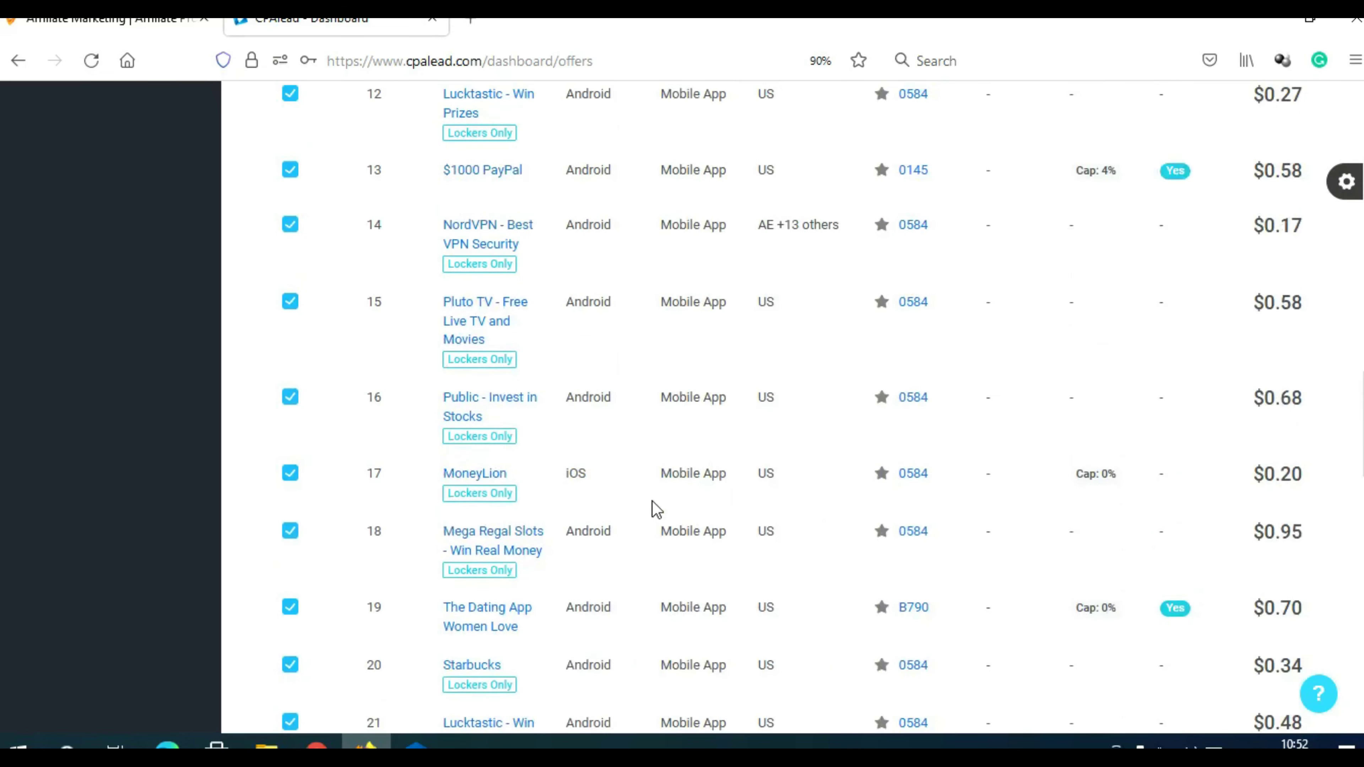
scroll(657, 509, "up", 10)
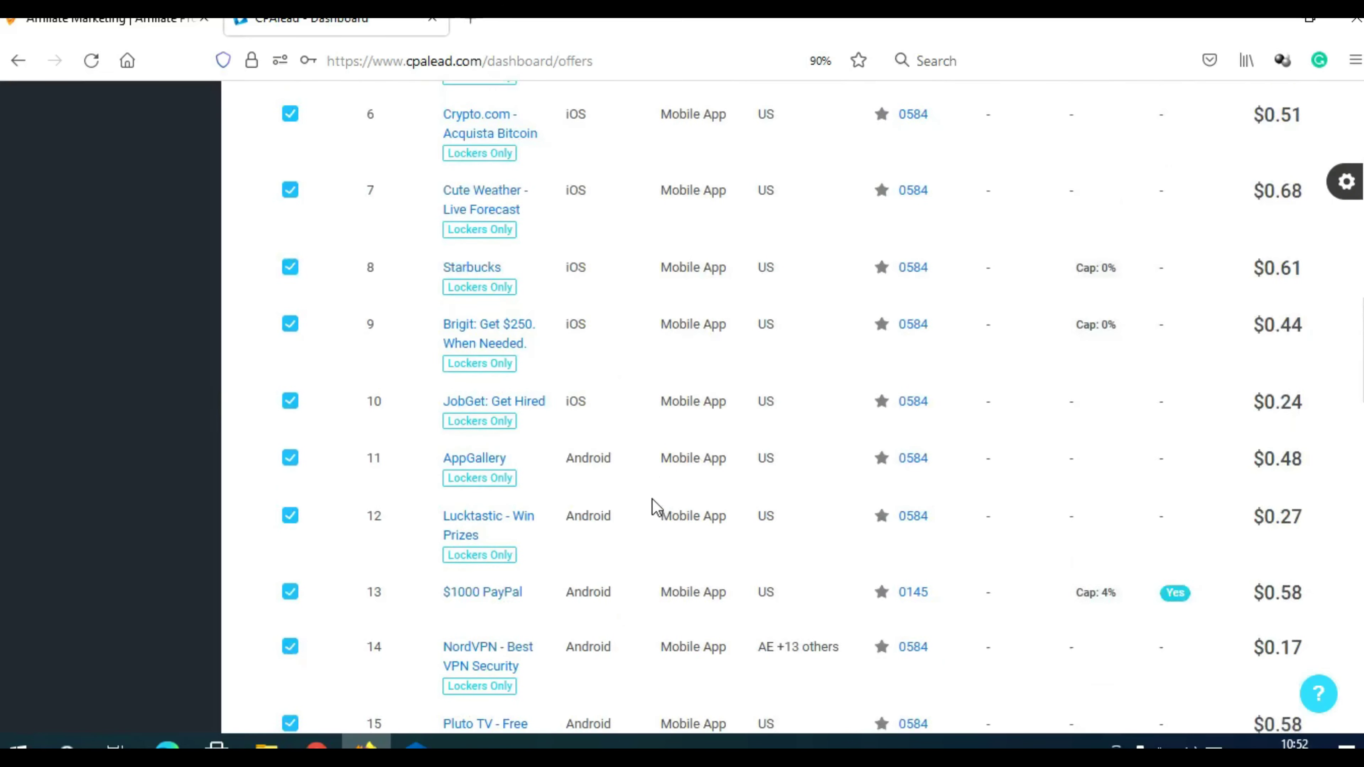
Step: Return to the offer filters and browse the countries available in the country filter
scroll(654, 509, "up", 8)
left_click(375, 173)
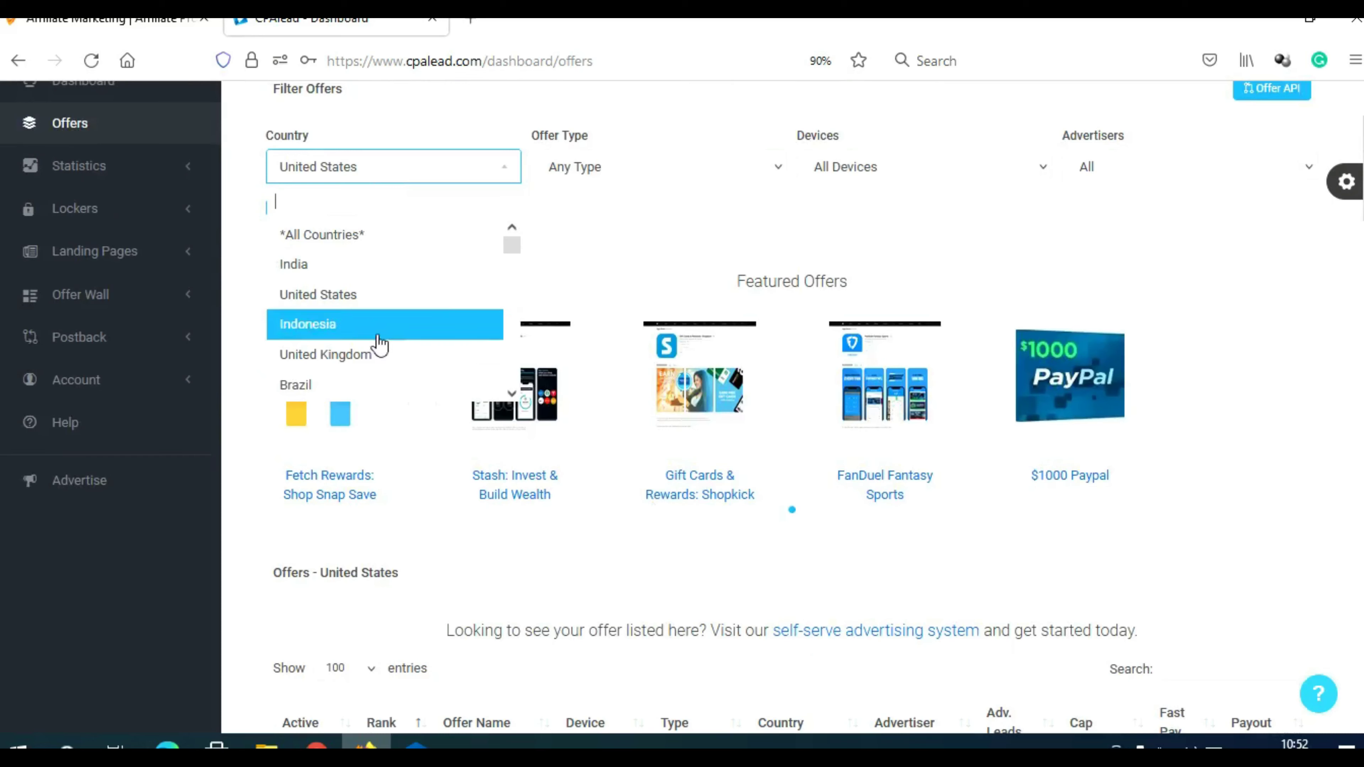
scroll(379, 355, "down", 2)
scroll(378, 347, "down", 5)
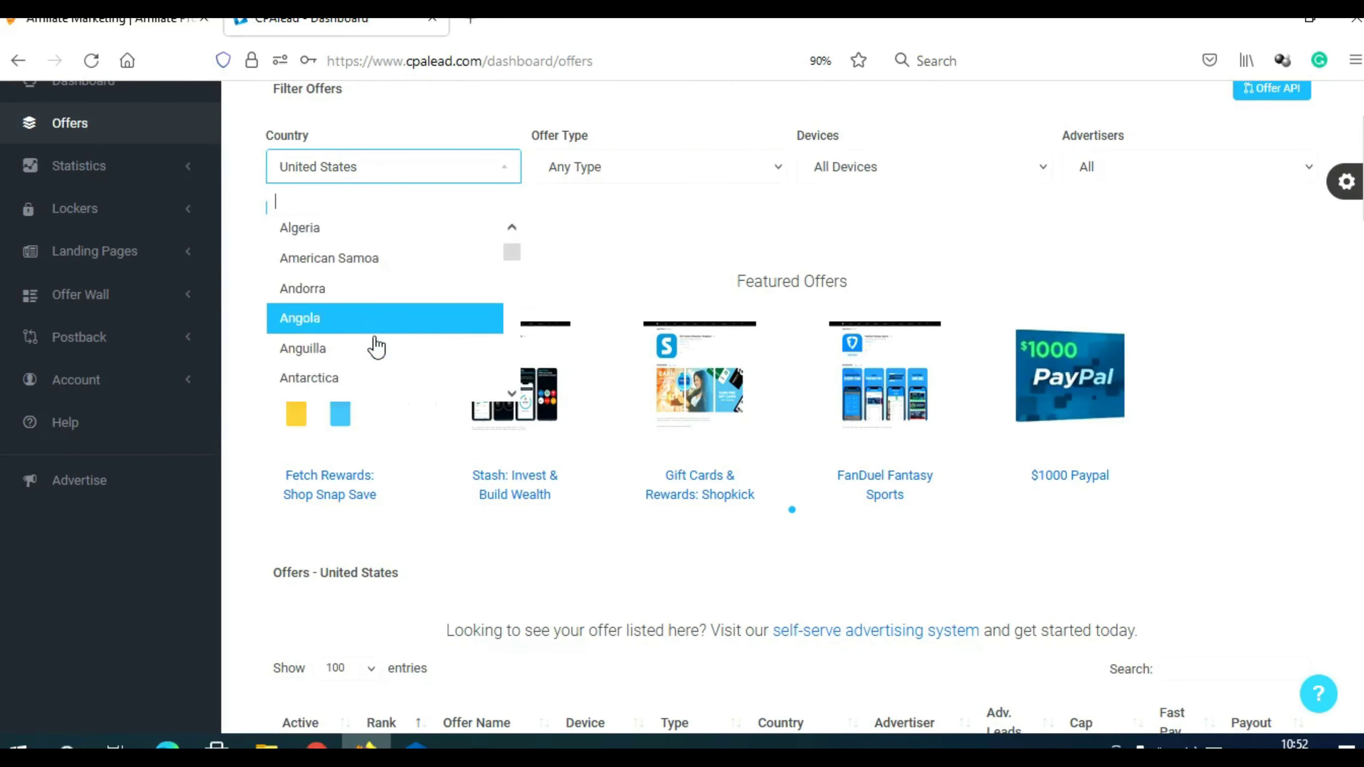
left_click(575, 283)
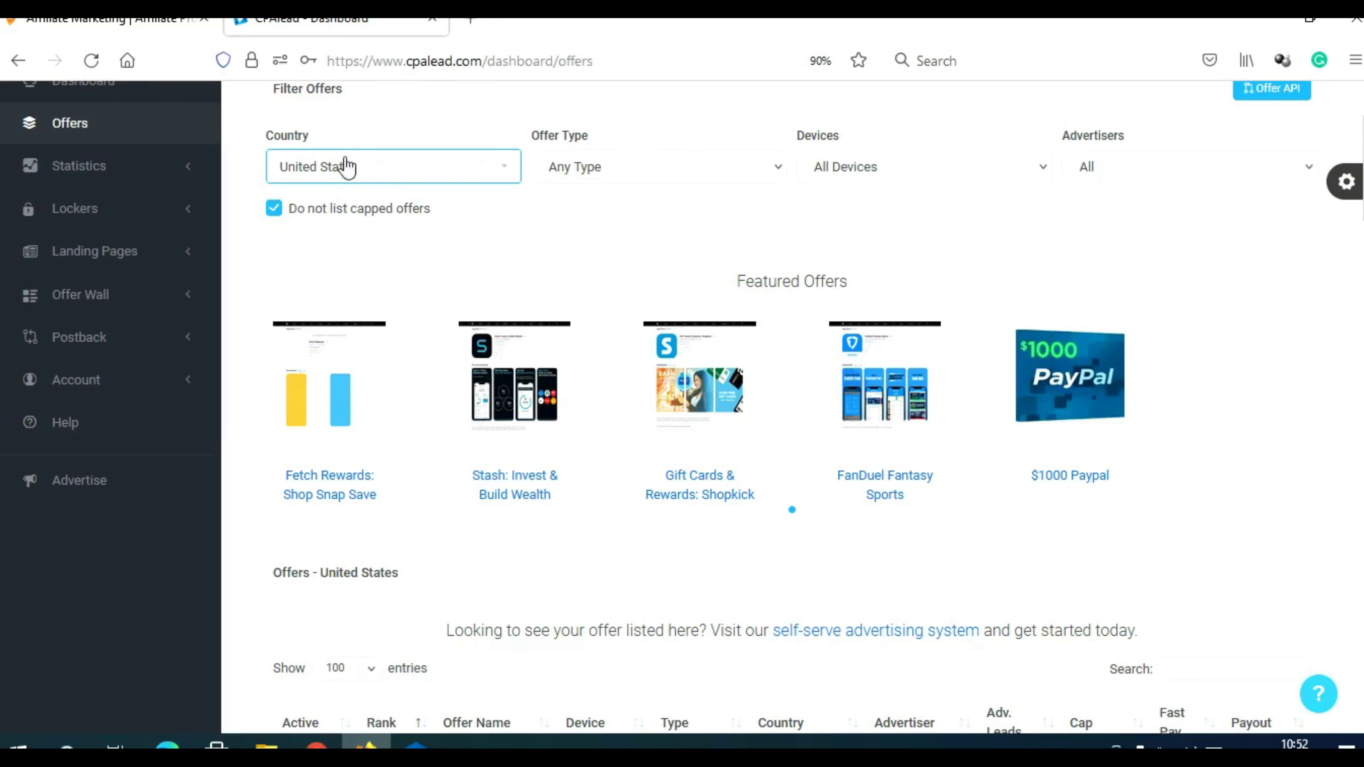
Step: Highlight the country and payout of the first-ranked offer, Gift Cards & Rewards: Shopkick
scroll(605, 421, "down", 7)
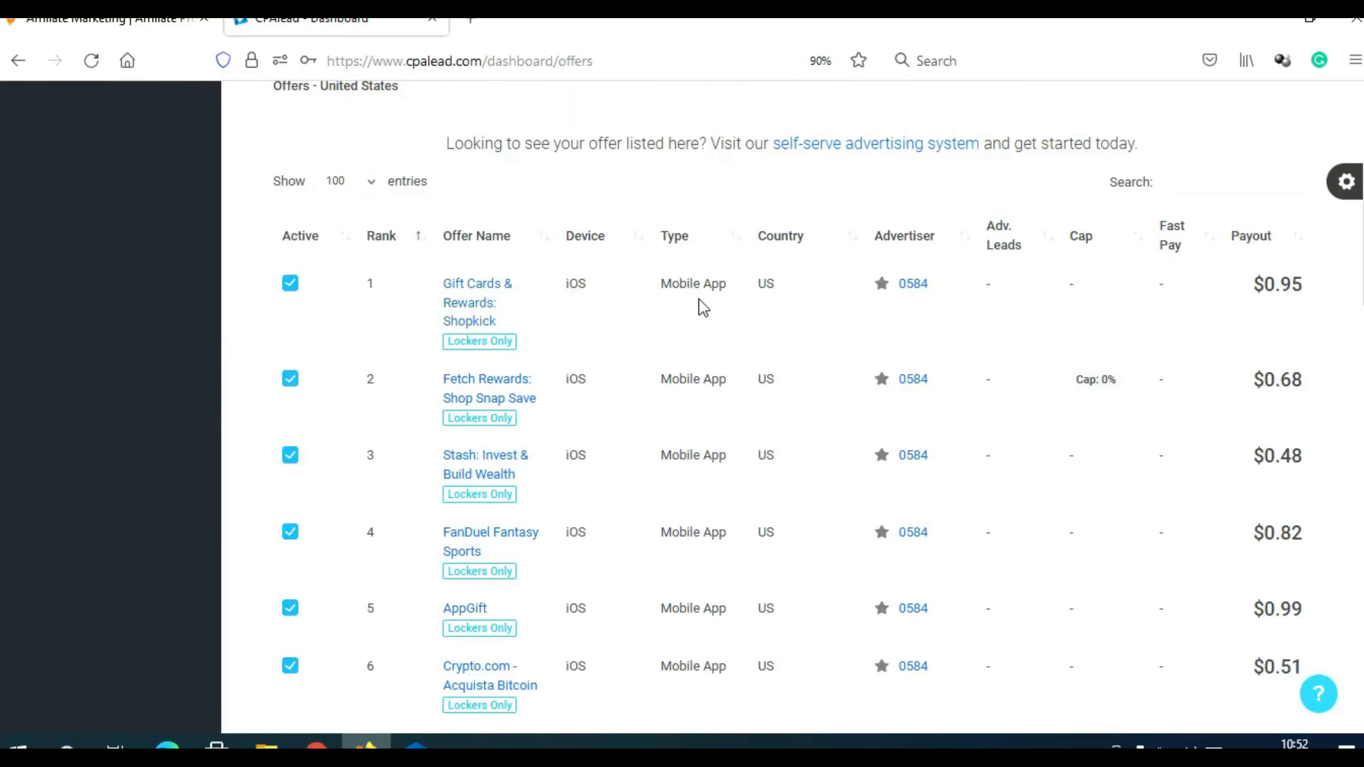
double_click(771, 285)
left_click_drag(1259, 284, 1308, 296)
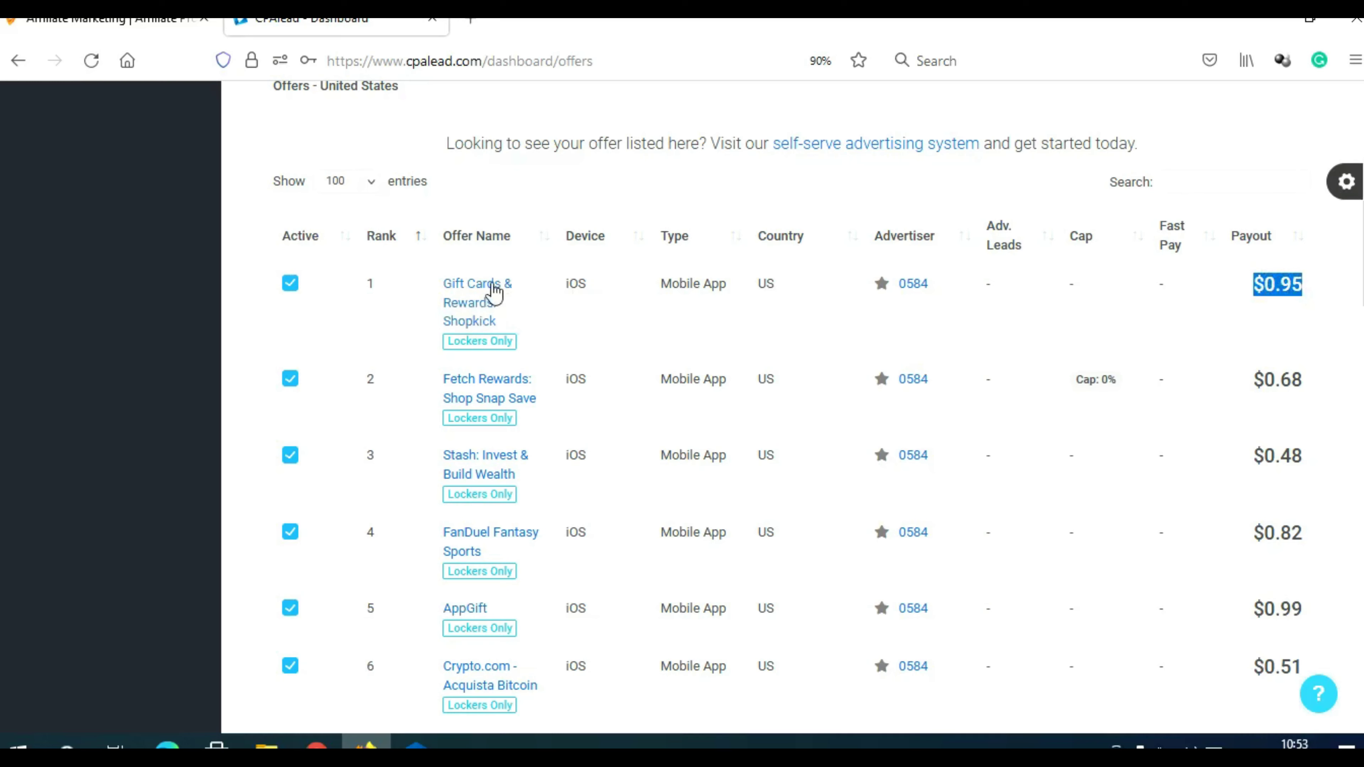
Step: Open the details of the Gift Cards & Rewards: Shopkick offer, select its preview link and review the targeting rules and creatives
left_click(469, 302)
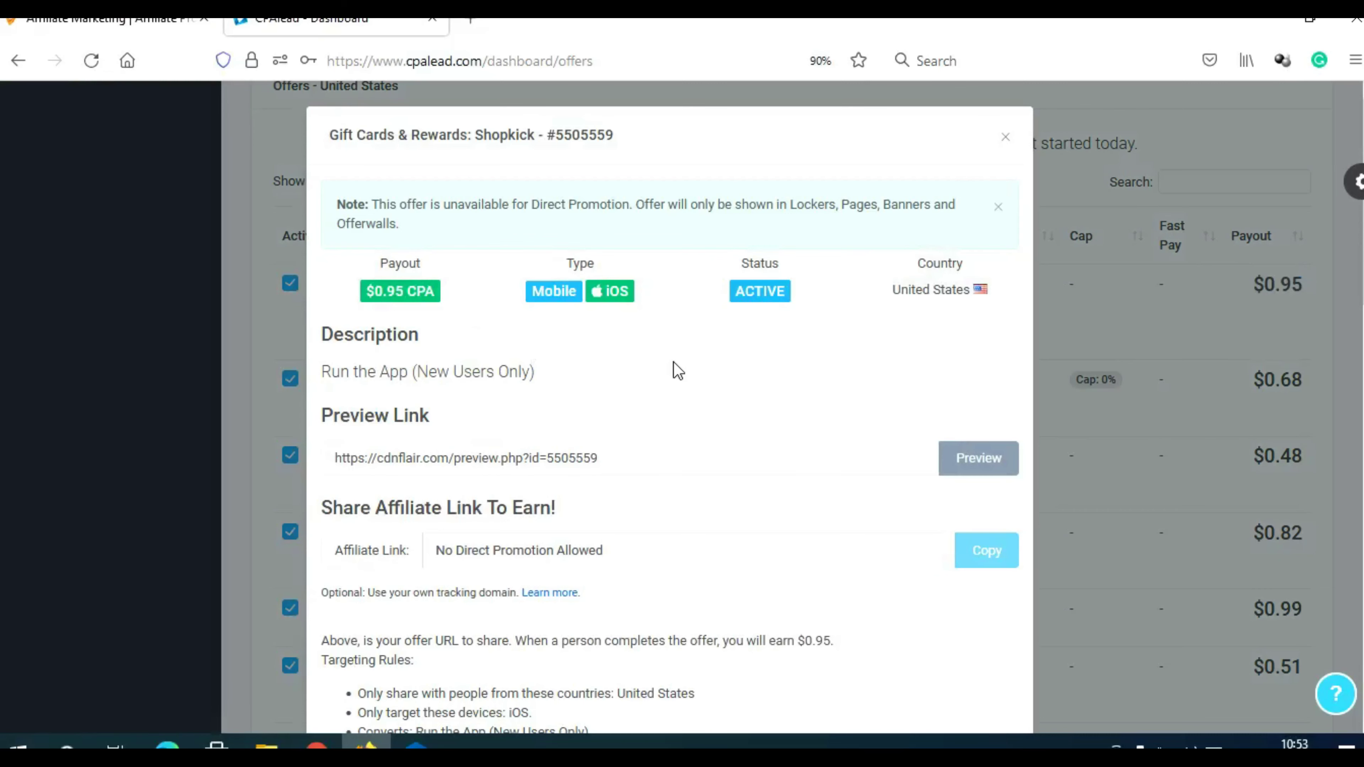
scroll(679, 365, "down", 2)
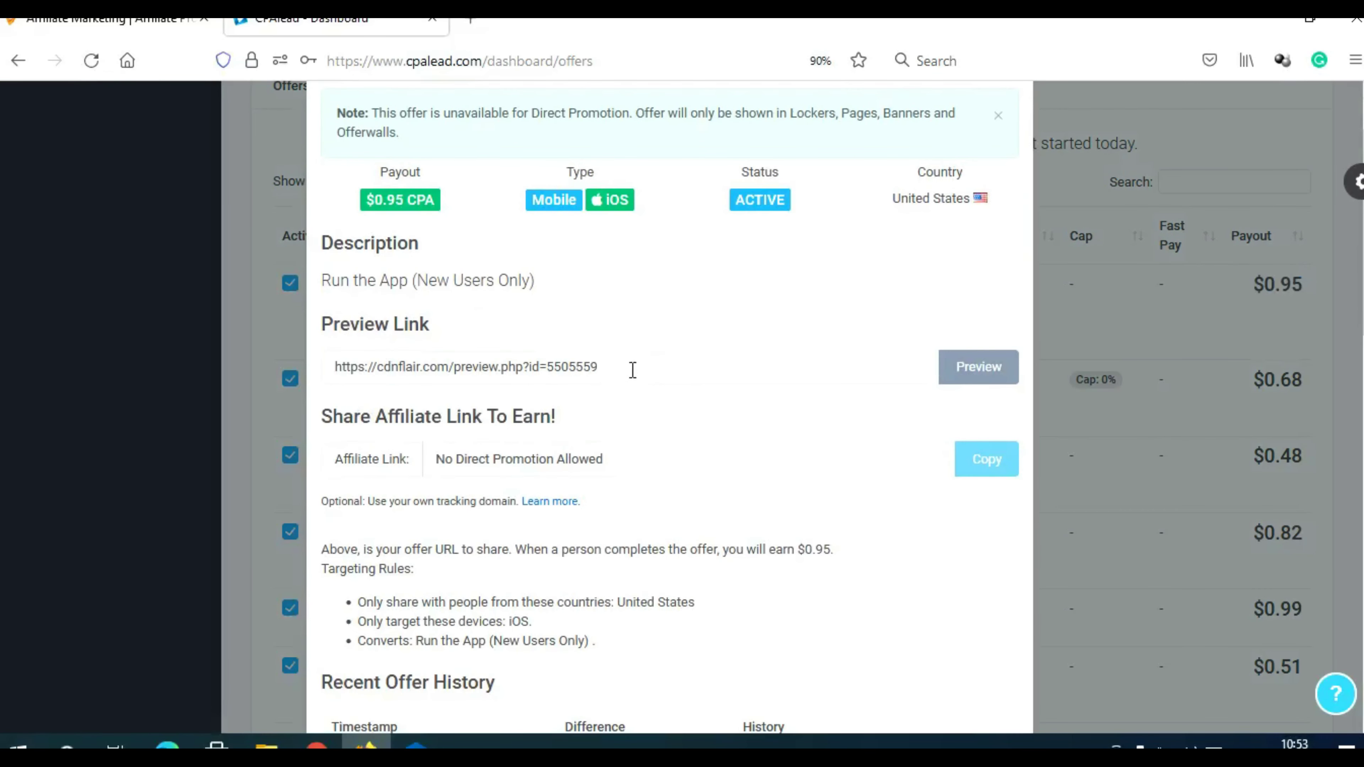
left_click_drag(629, 370, 330, 372)
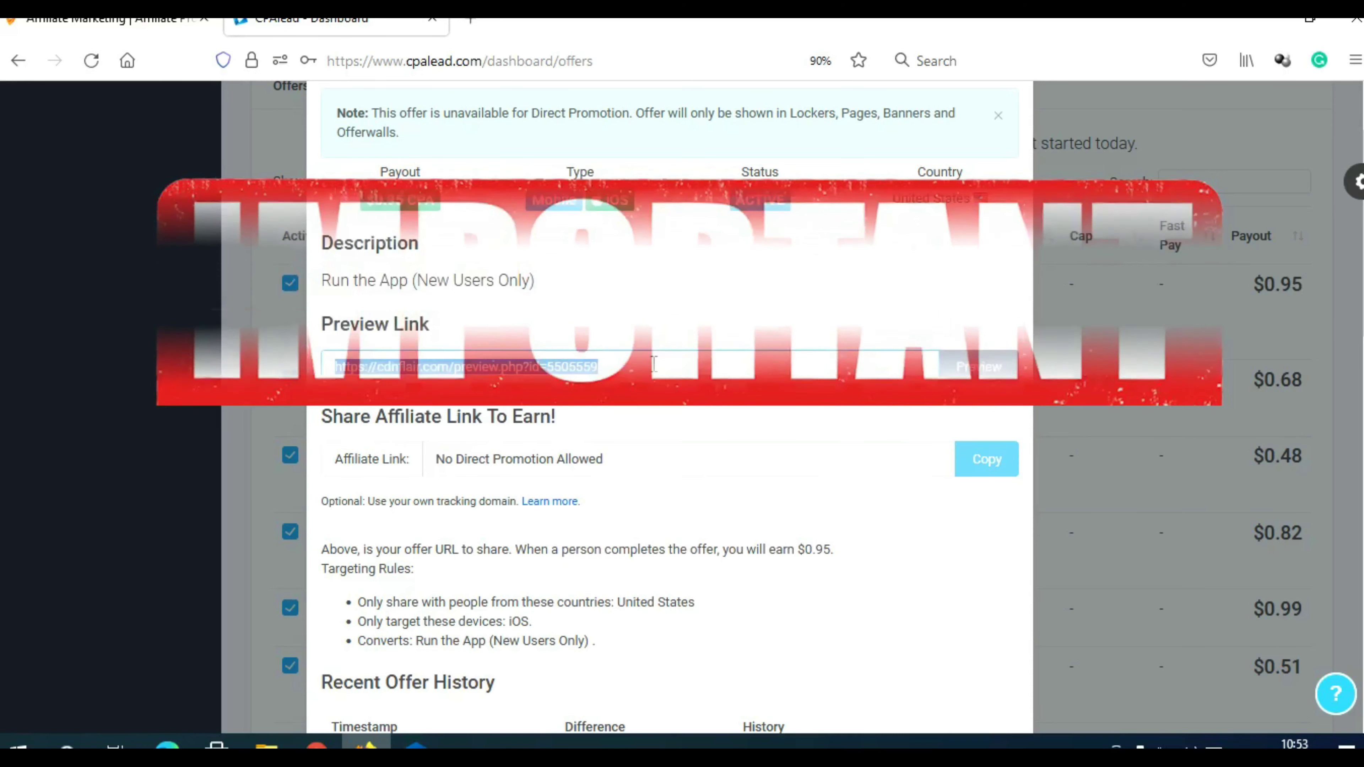
scroll(656, 349, "down", 5)
scroll(660, 354, "down", 12)
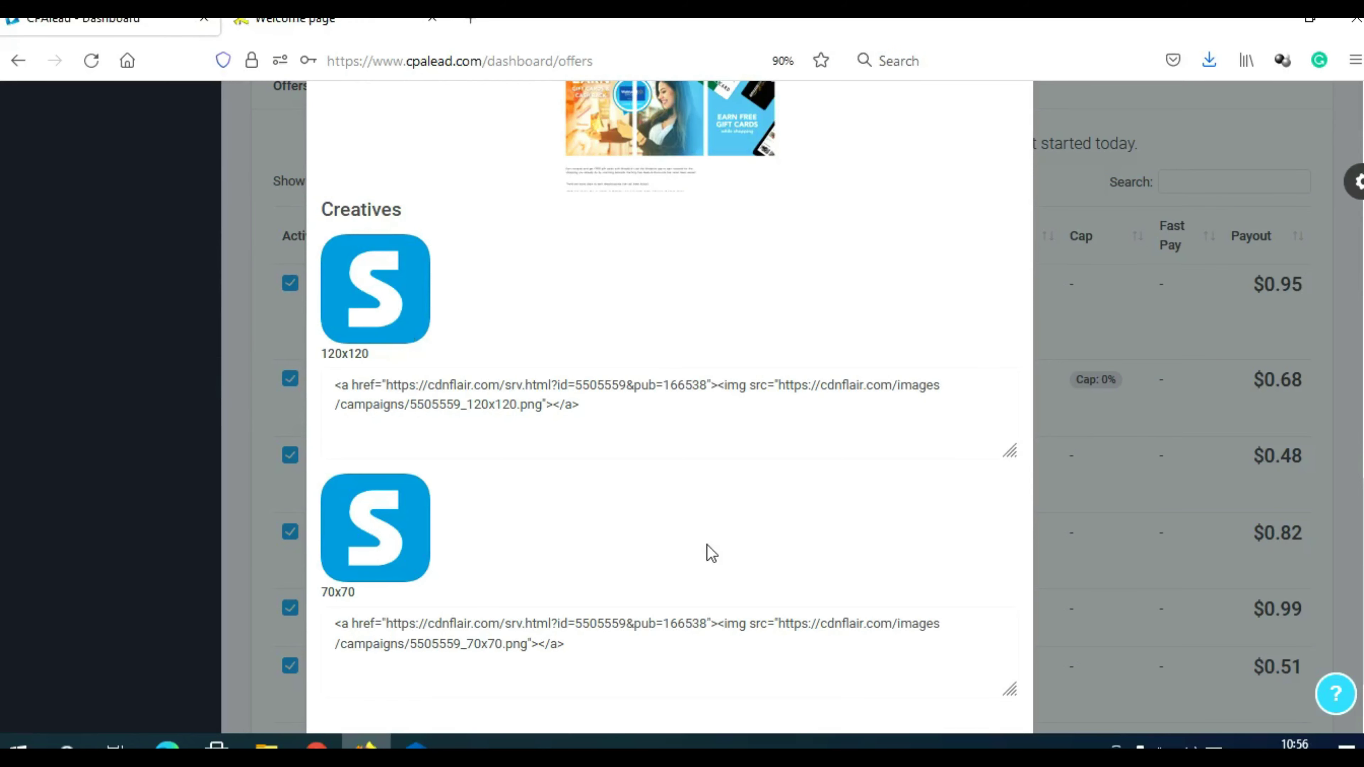
scroll(710, 551, "up", 3)
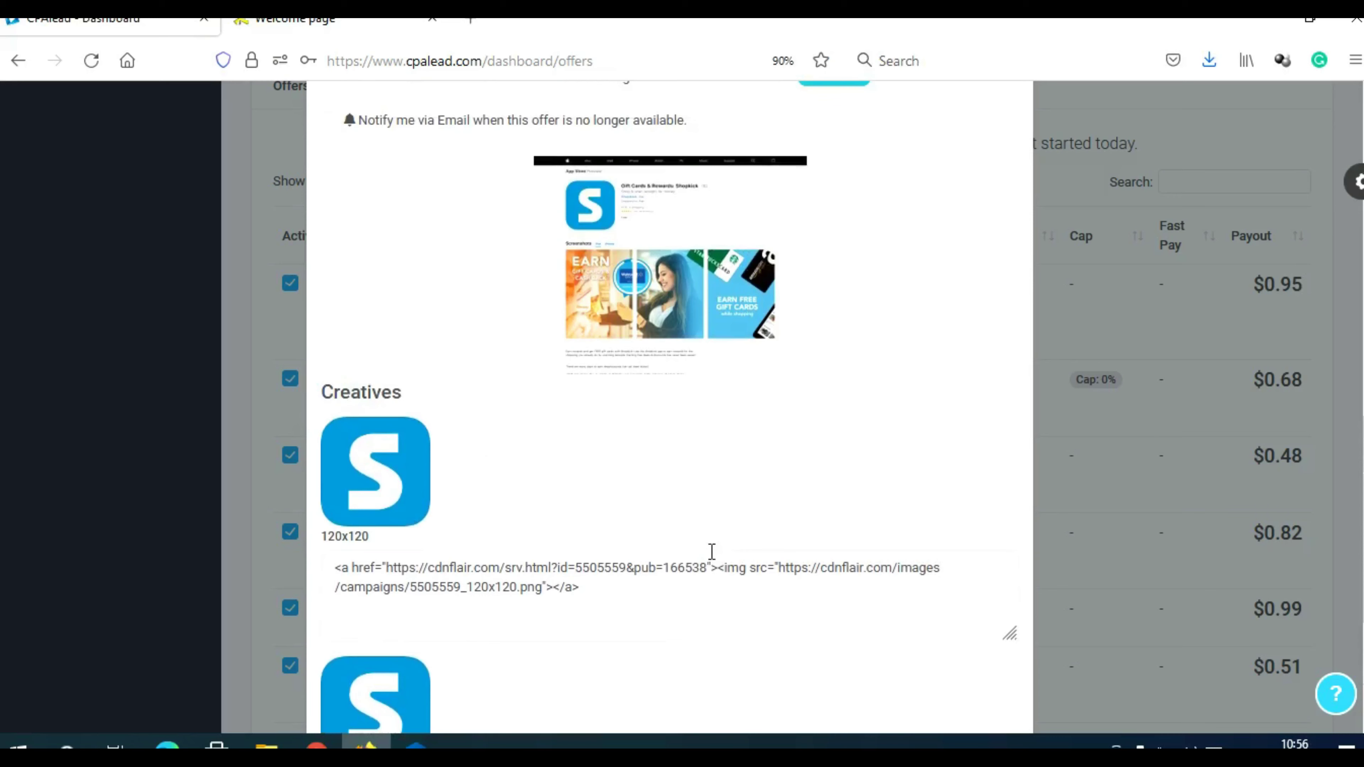
Step: Examine the Shopkick offer's 120x120 and 70x70 creatives and their embed codes
scroll(712, 551, "up", 2)
scroll(711, 552, "down", 2)
scroll(711, 552, "down", 2)
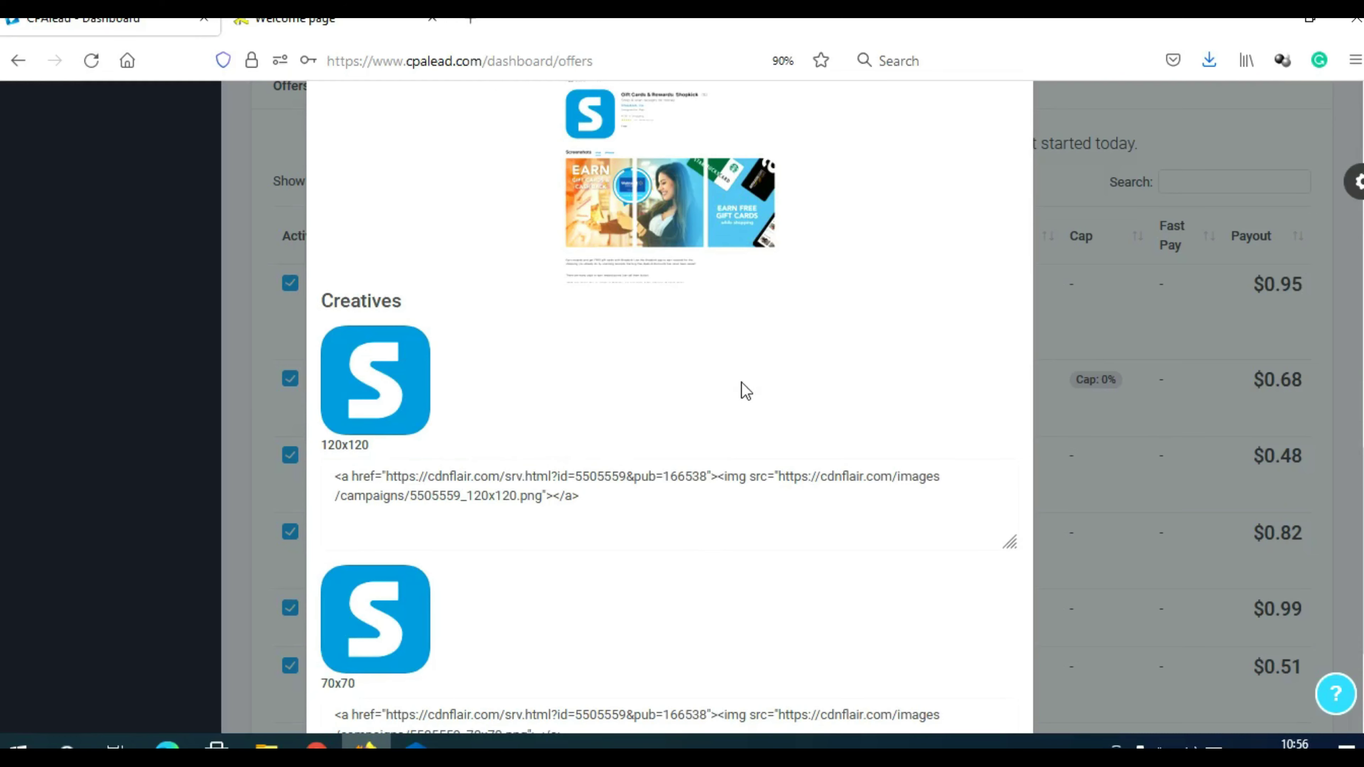
Step: Switch to the PropellerAds home page and examine its features, ad formats, client segments, education center, partners and footer
left_click(167, 747)
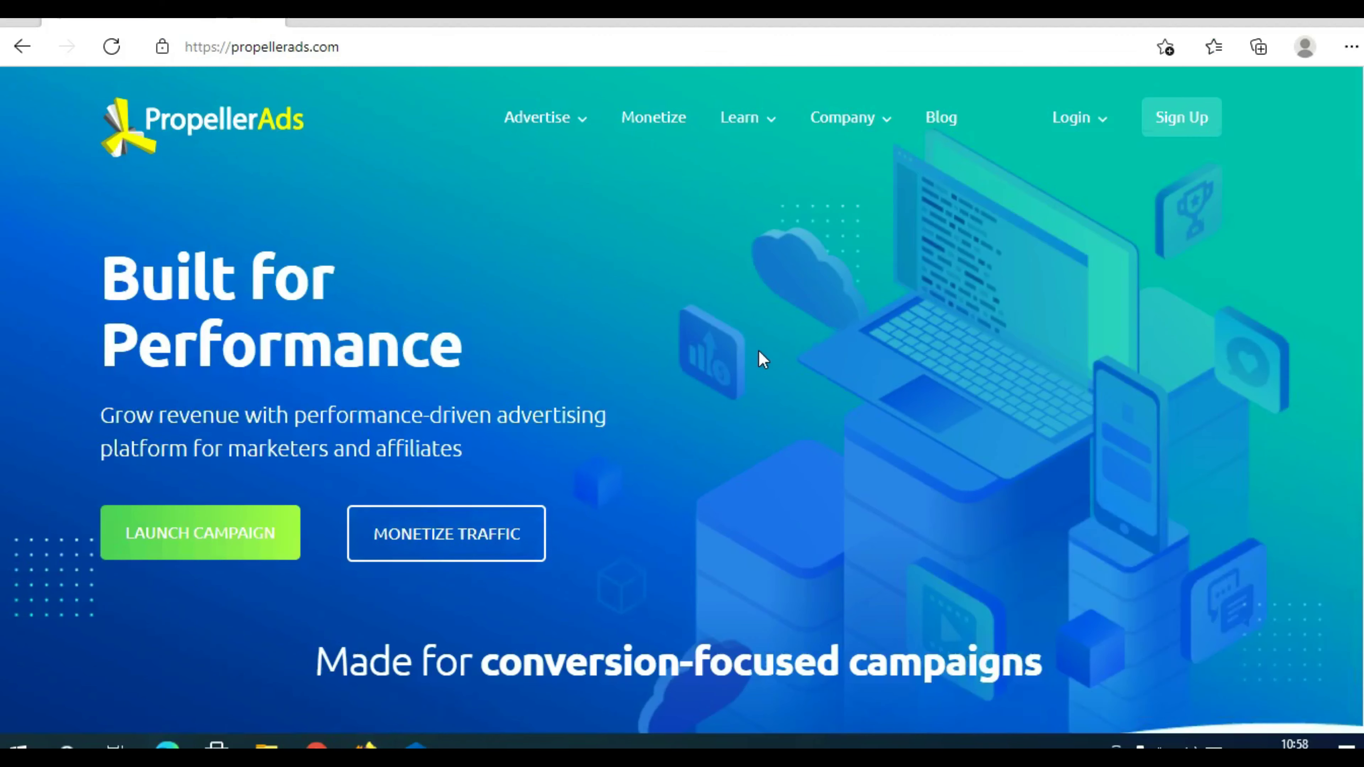
scroll(759, 352, "down", 3)
scroll(759, 352, "down", 5)
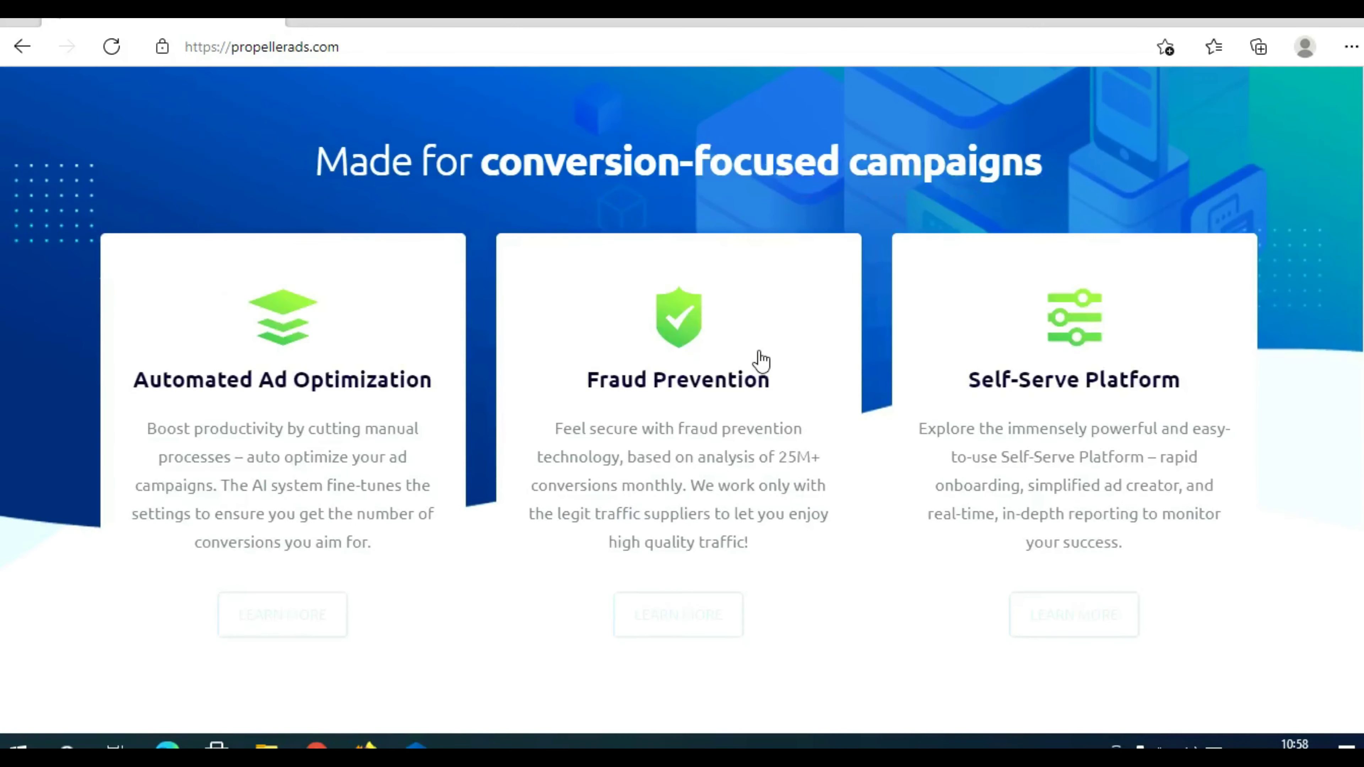
scroll(759, 352, "down", 6)
scroll(764, 358, "down", 6)
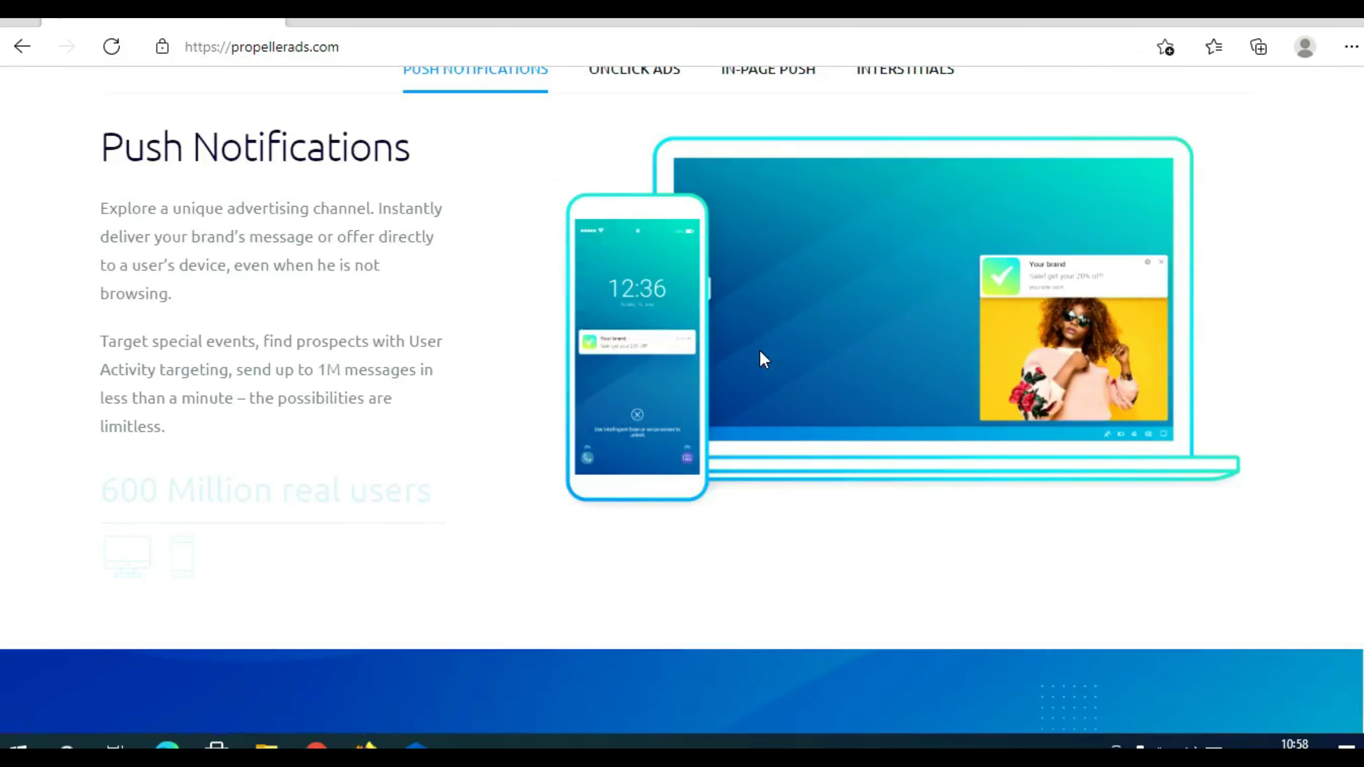
scroll(761, 352, "down", 6)
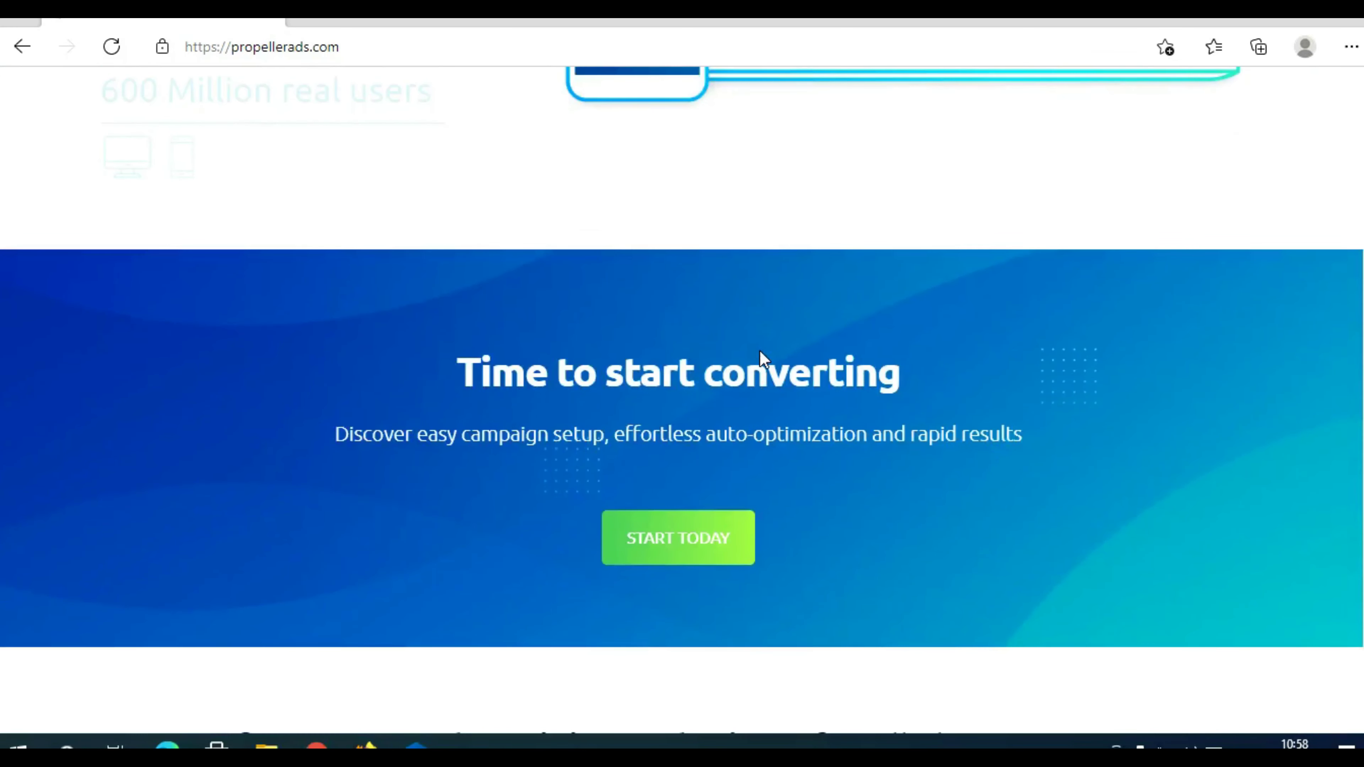
scroll(761, 353, "down", 6)
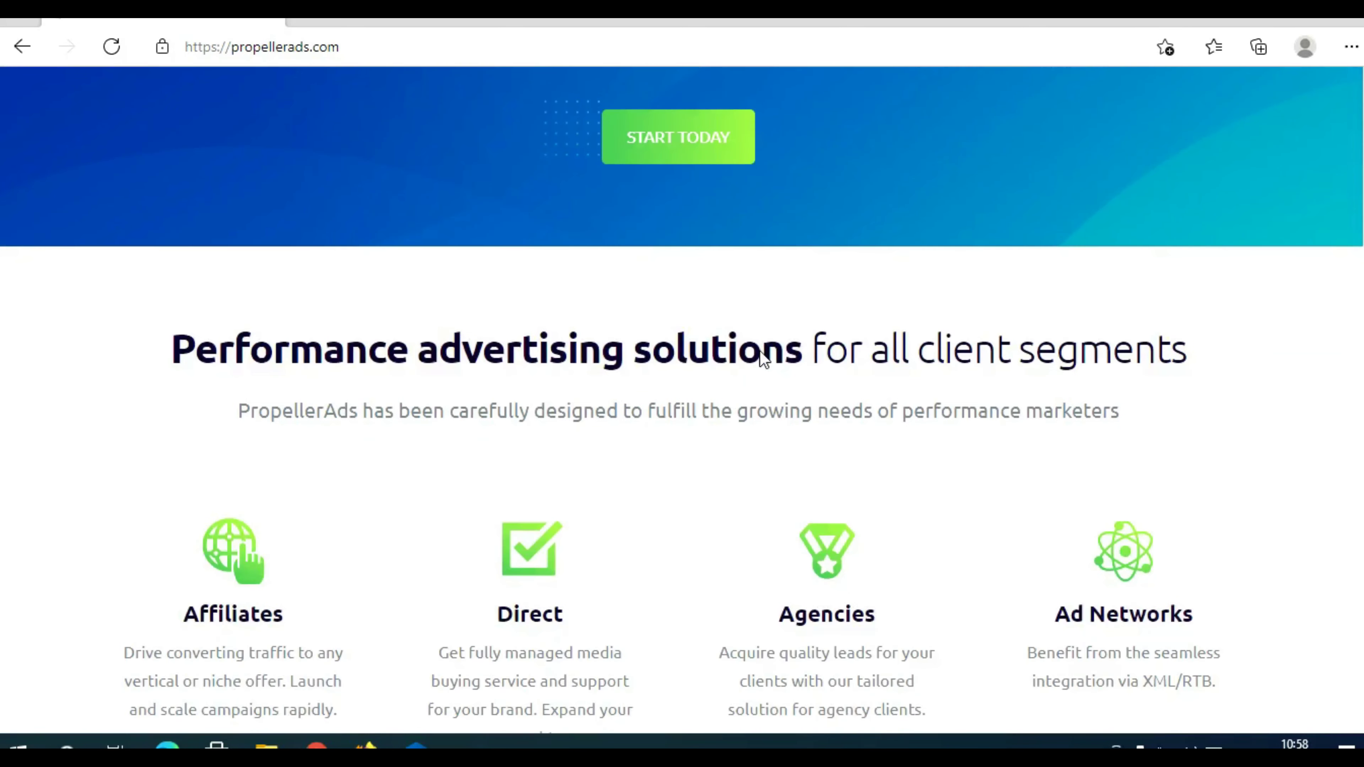
scroll(763, 358, "down", 9)
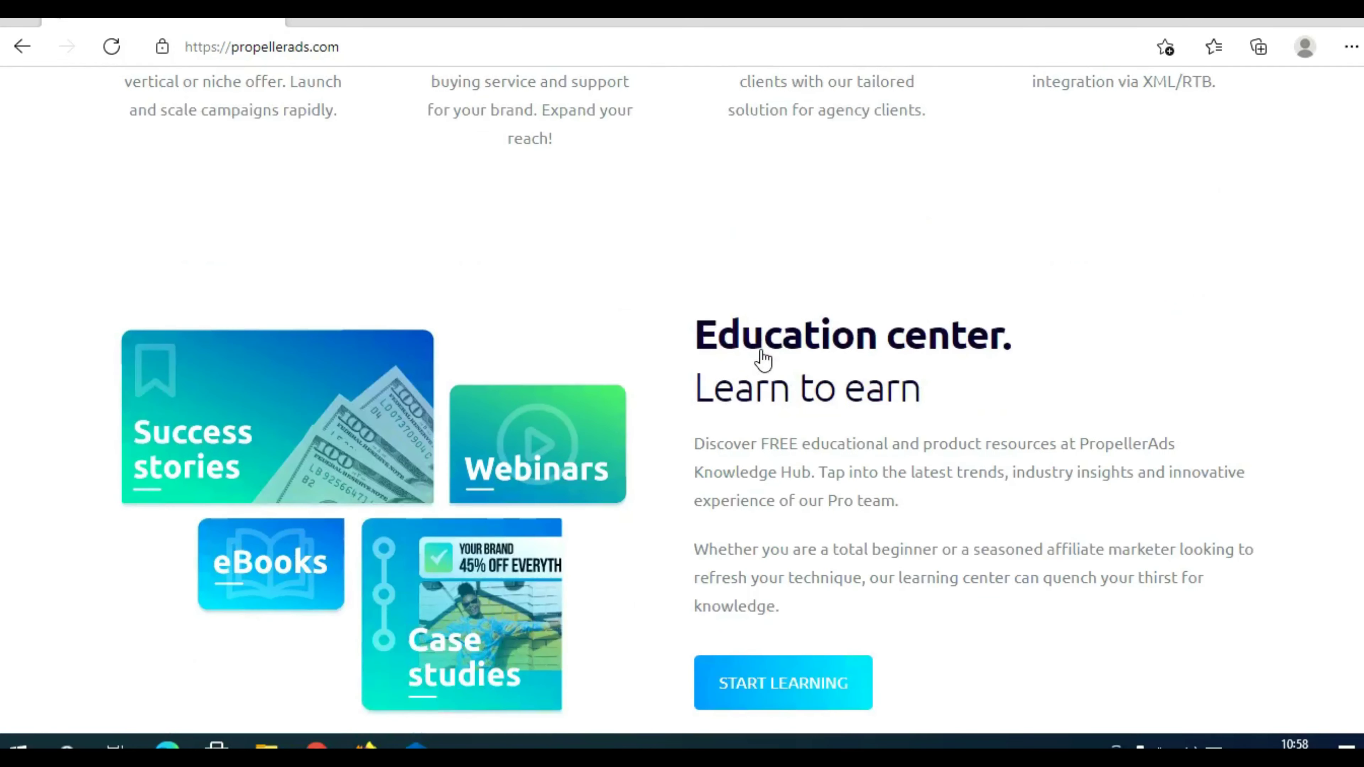
scroll(763, 359, "down", 5)
scroll(765, 359, "down", 3)
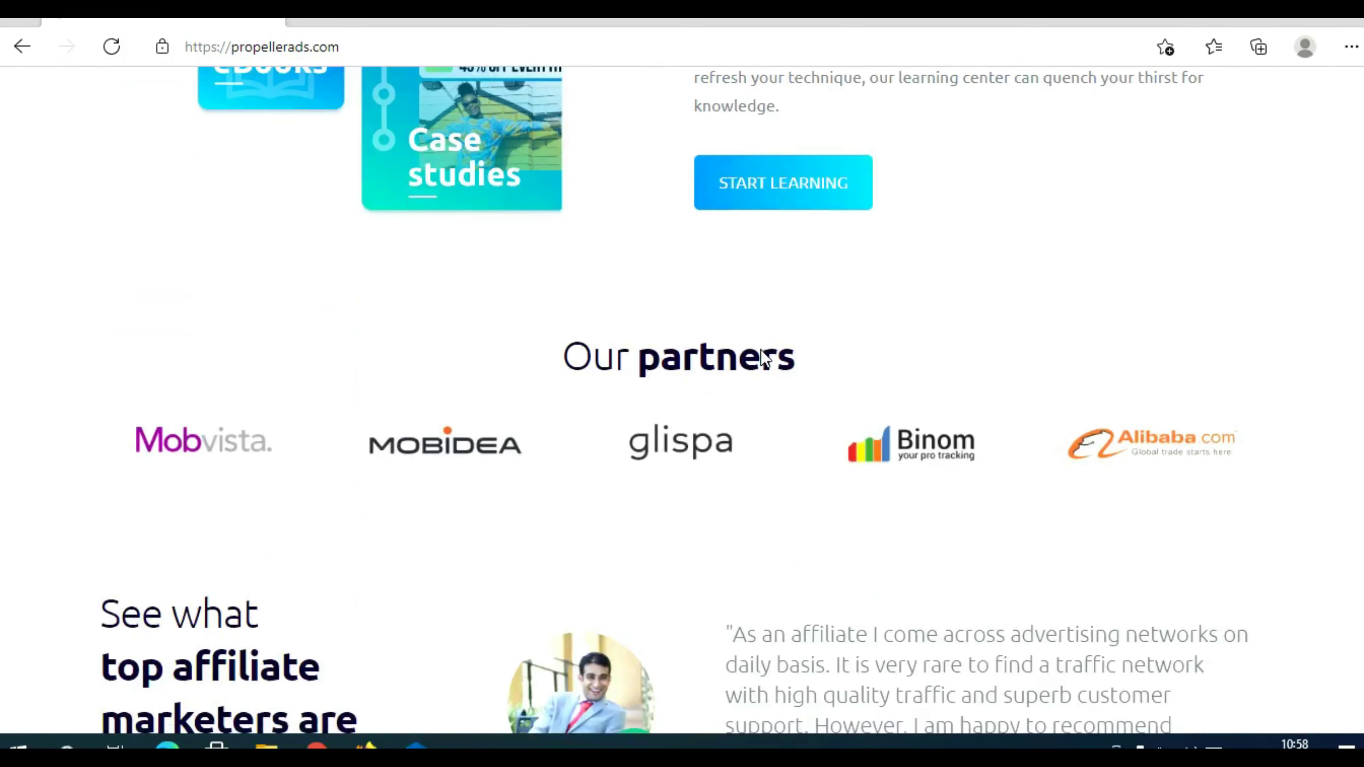
scroll(765, 359, "down", 3)
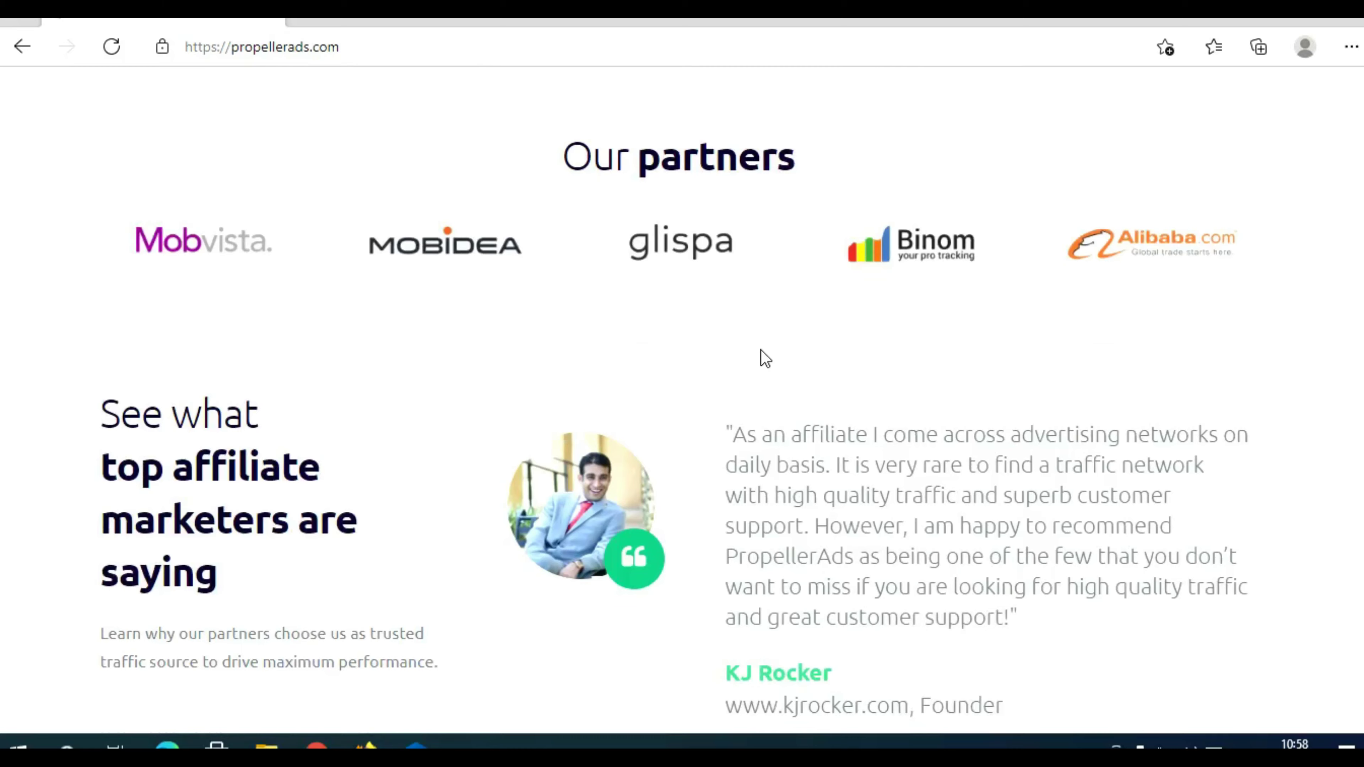
scroll(764, 359, "down", 9)
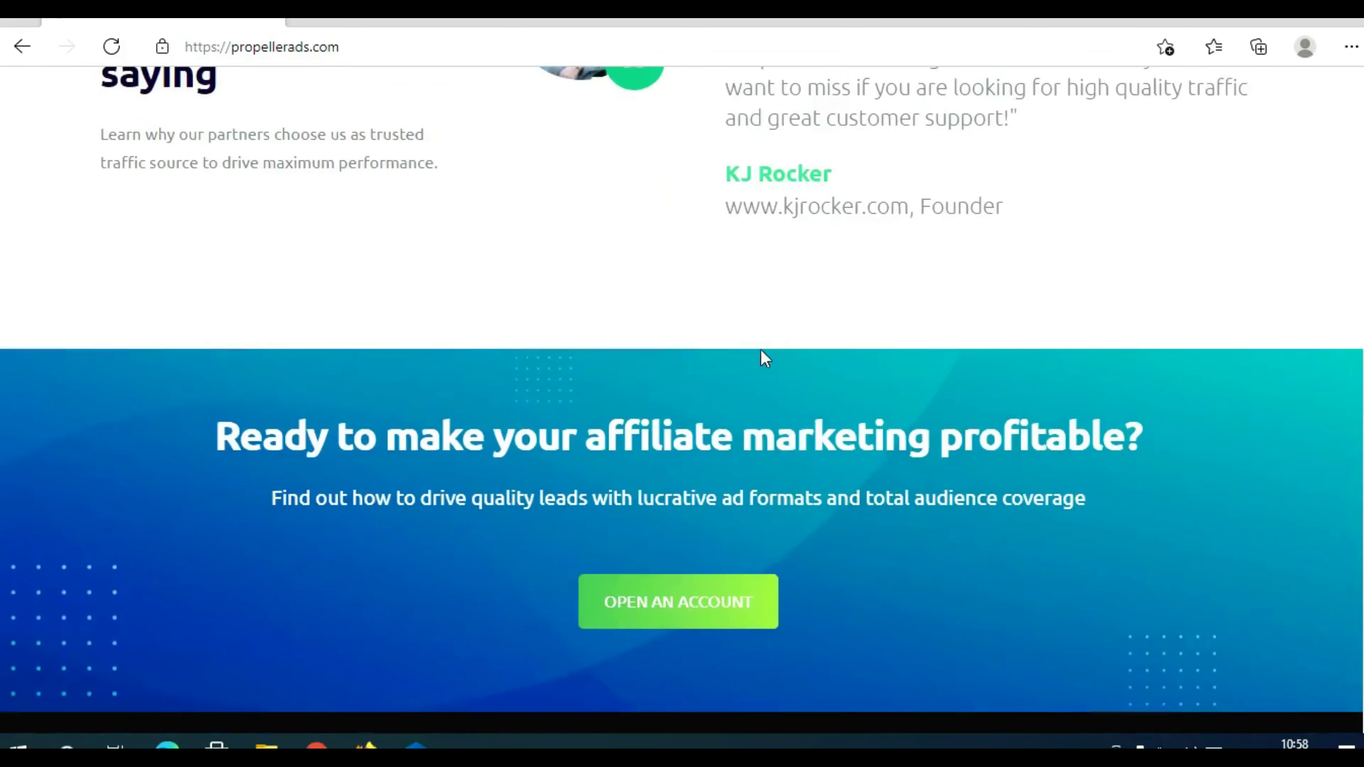
scroll(761, 350, "down", 2)
scroll(840, 388, "down", 2)
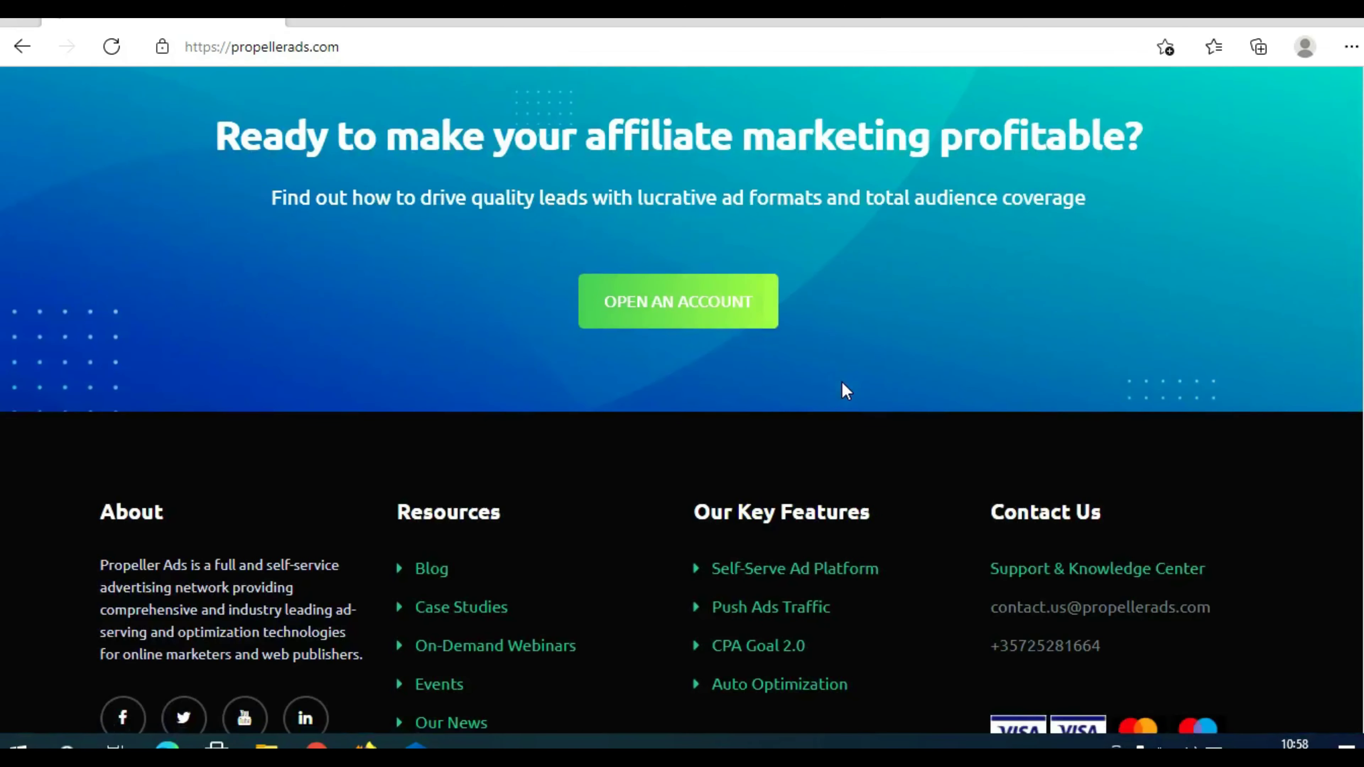
scroll(843, 383, "down", 2)
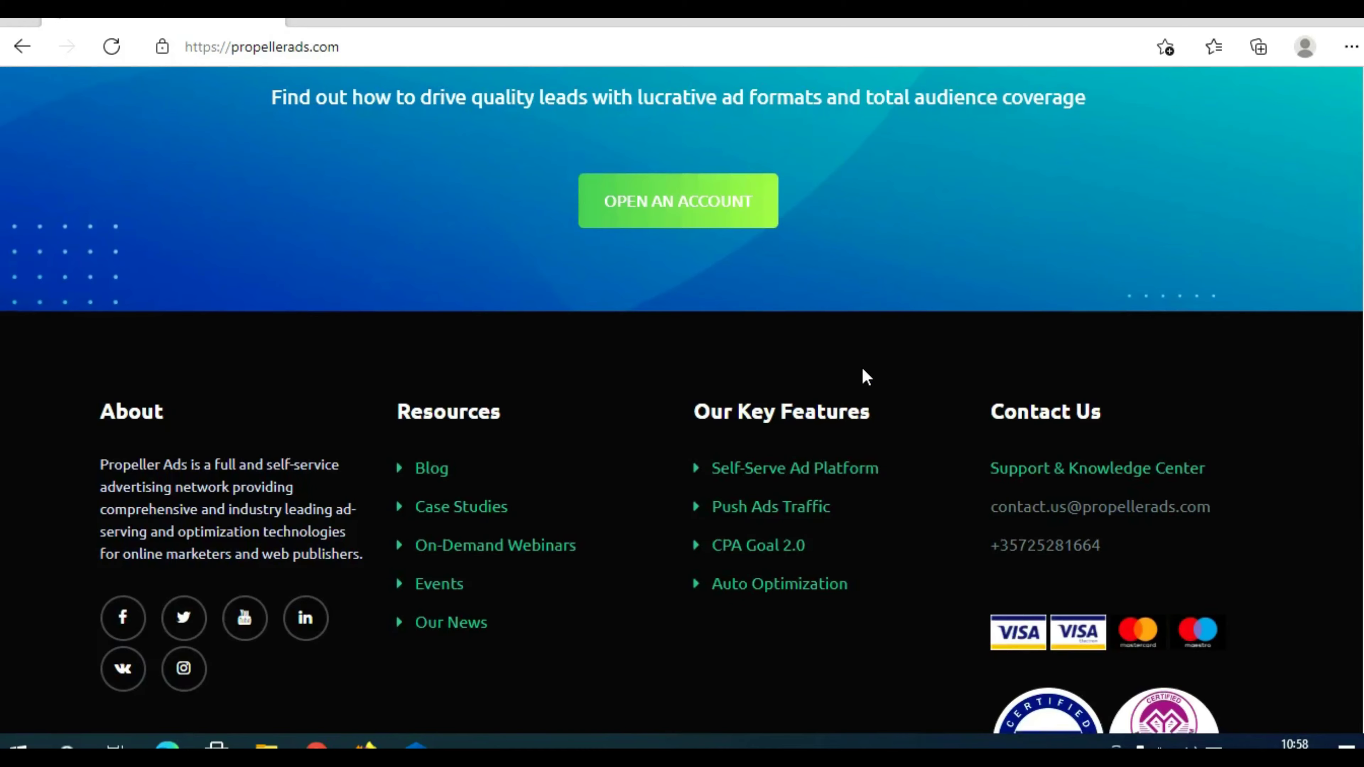
Step: Open the PropellerAds sign-up form for an advertiser account and review its required fields
scroll(865, 377, "up", 20)
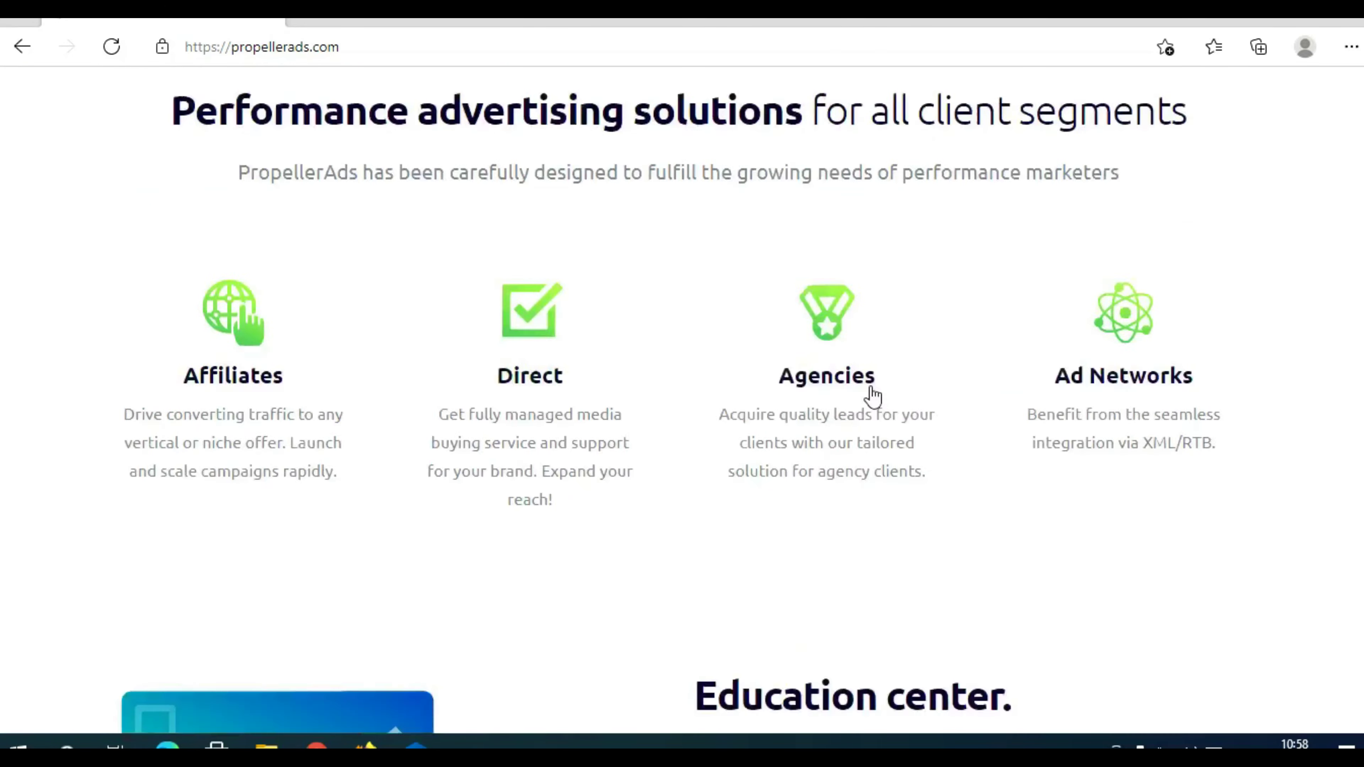
scroll(873, 393, "up", 15)
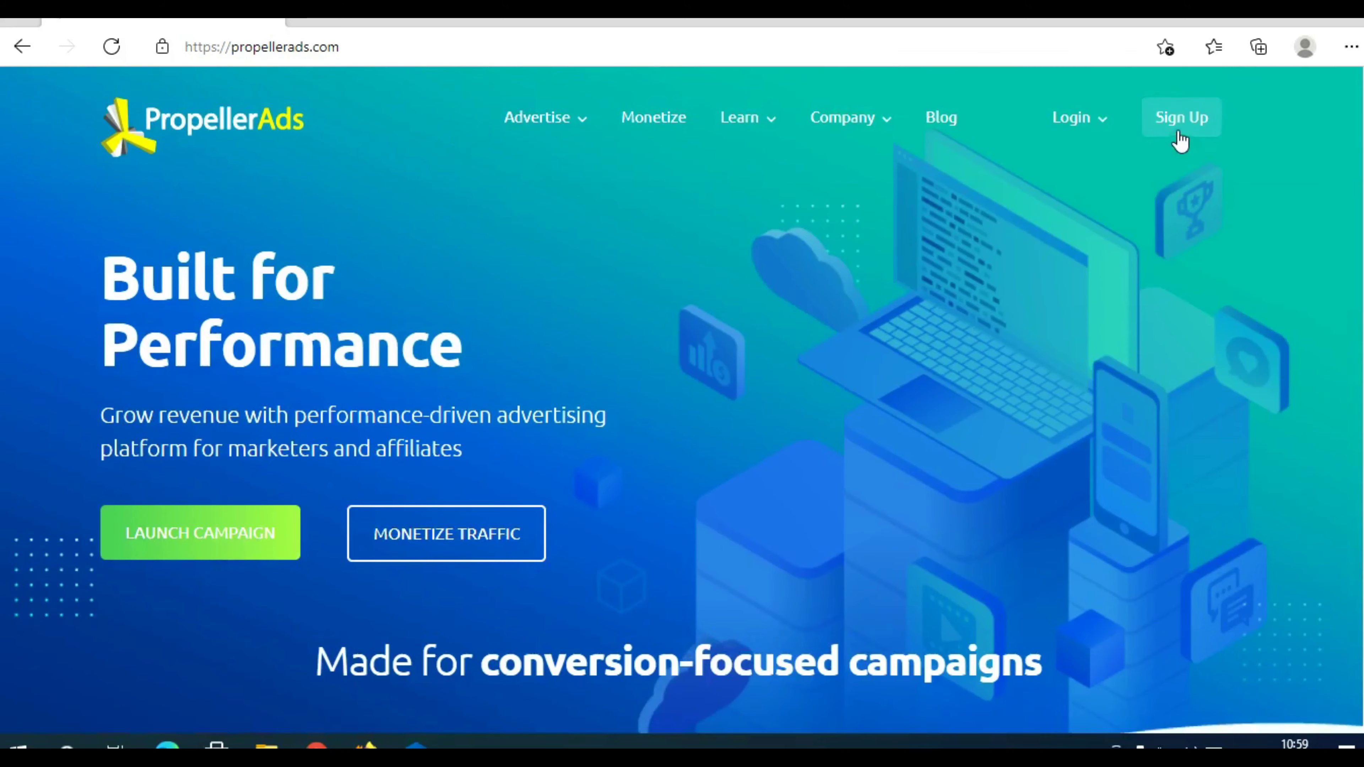
left_click(1178, 122)
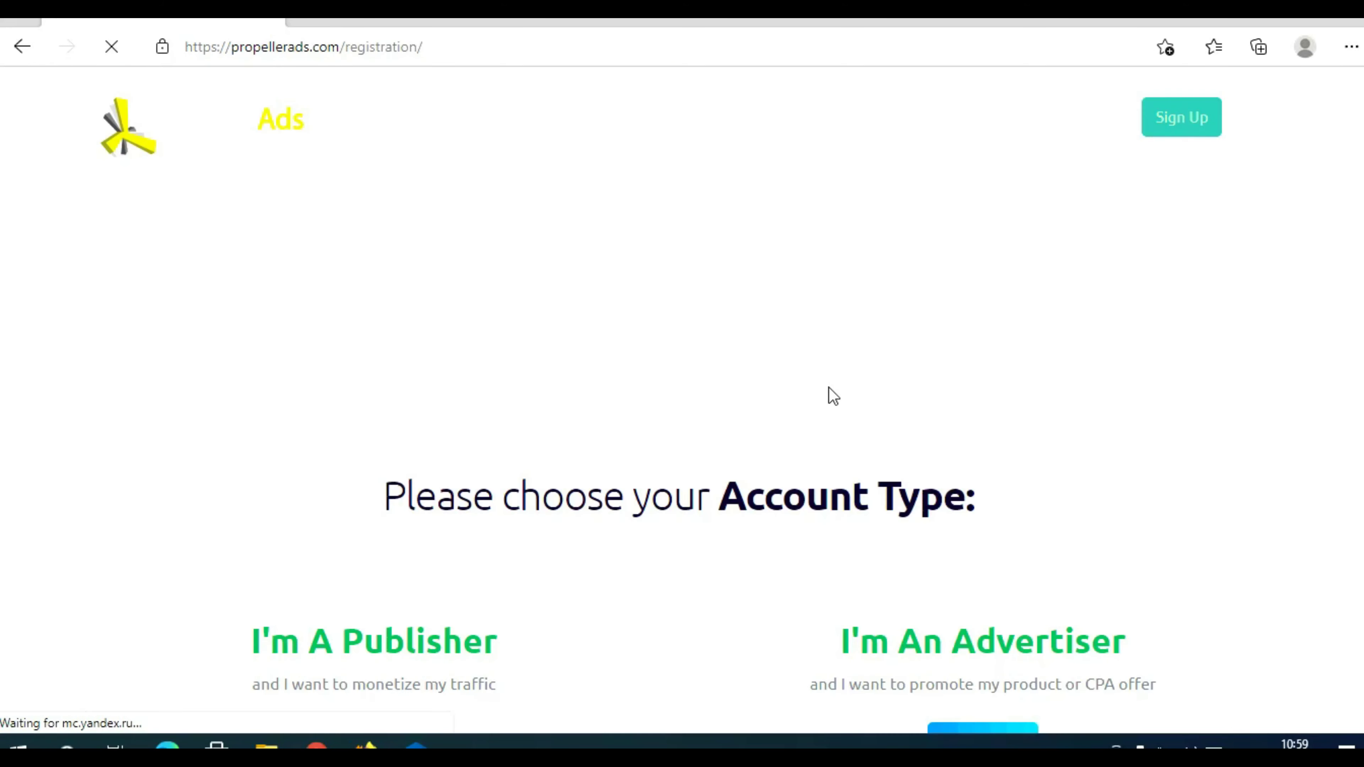
scroll(817, 417, "down", 5)
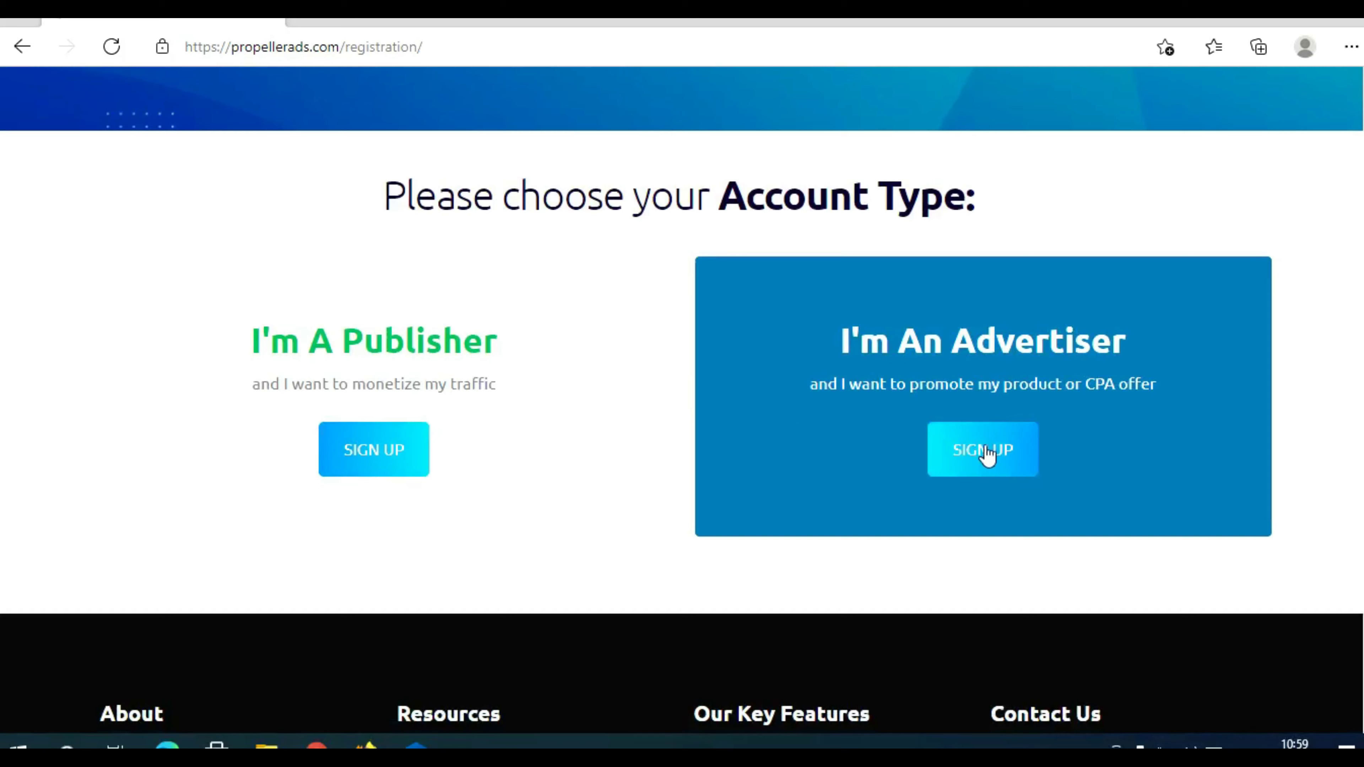
left_click(987, 447)
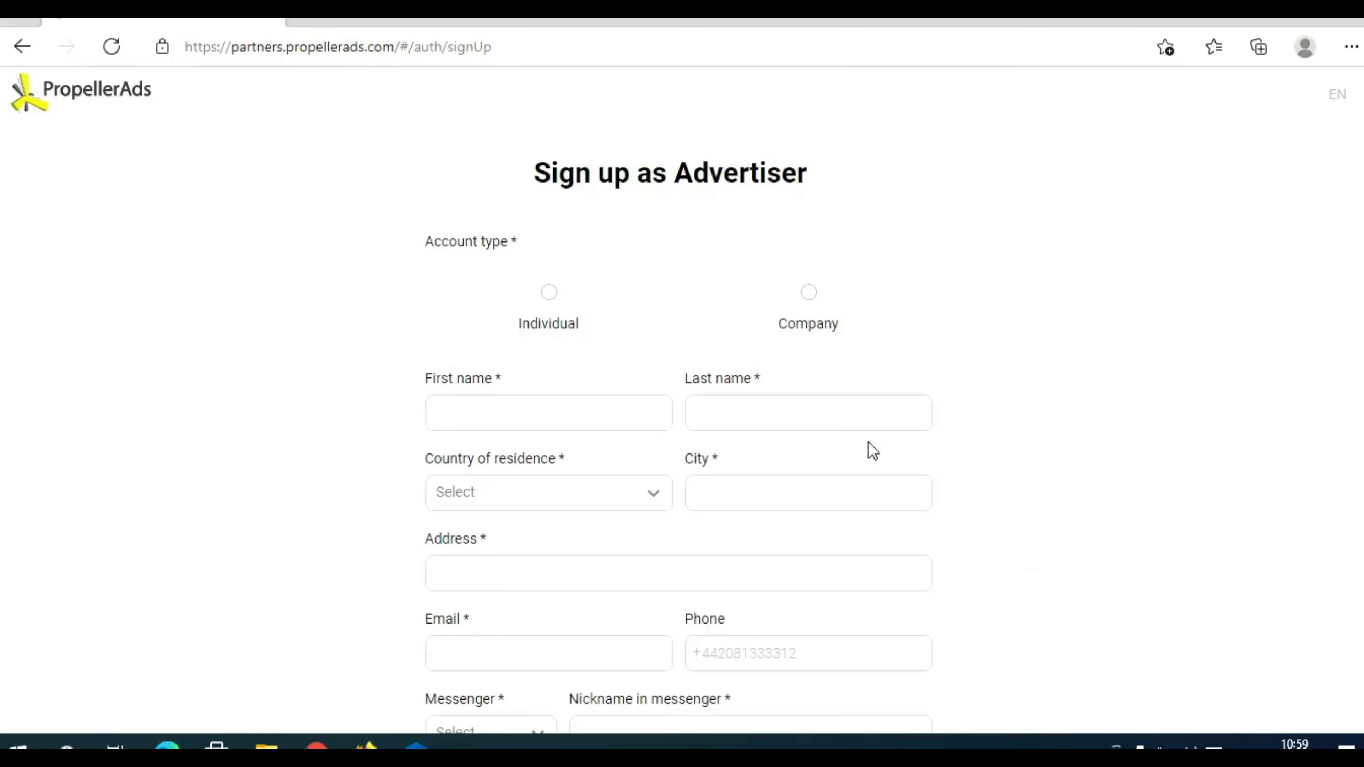
scroll(1004, 379, "down", 5)
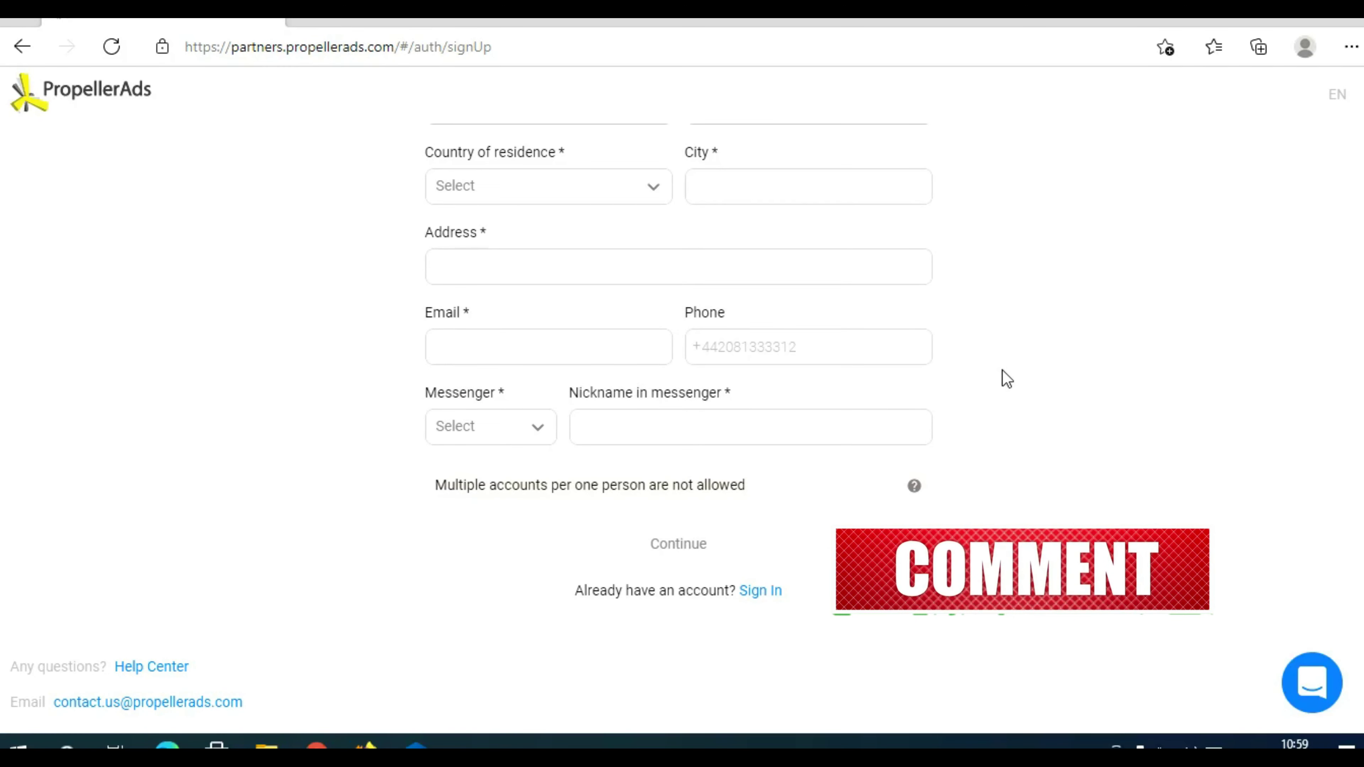
scroll(1006, 379, "up", 5)
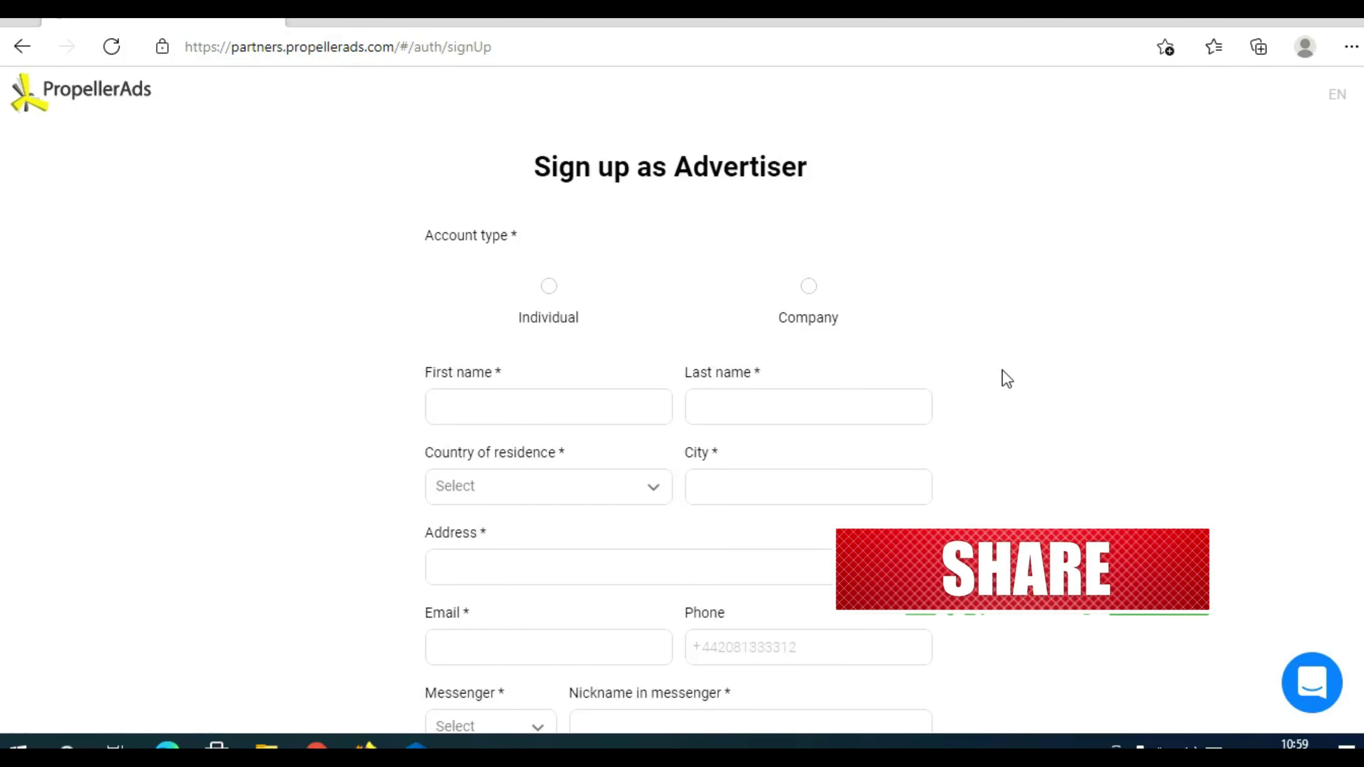
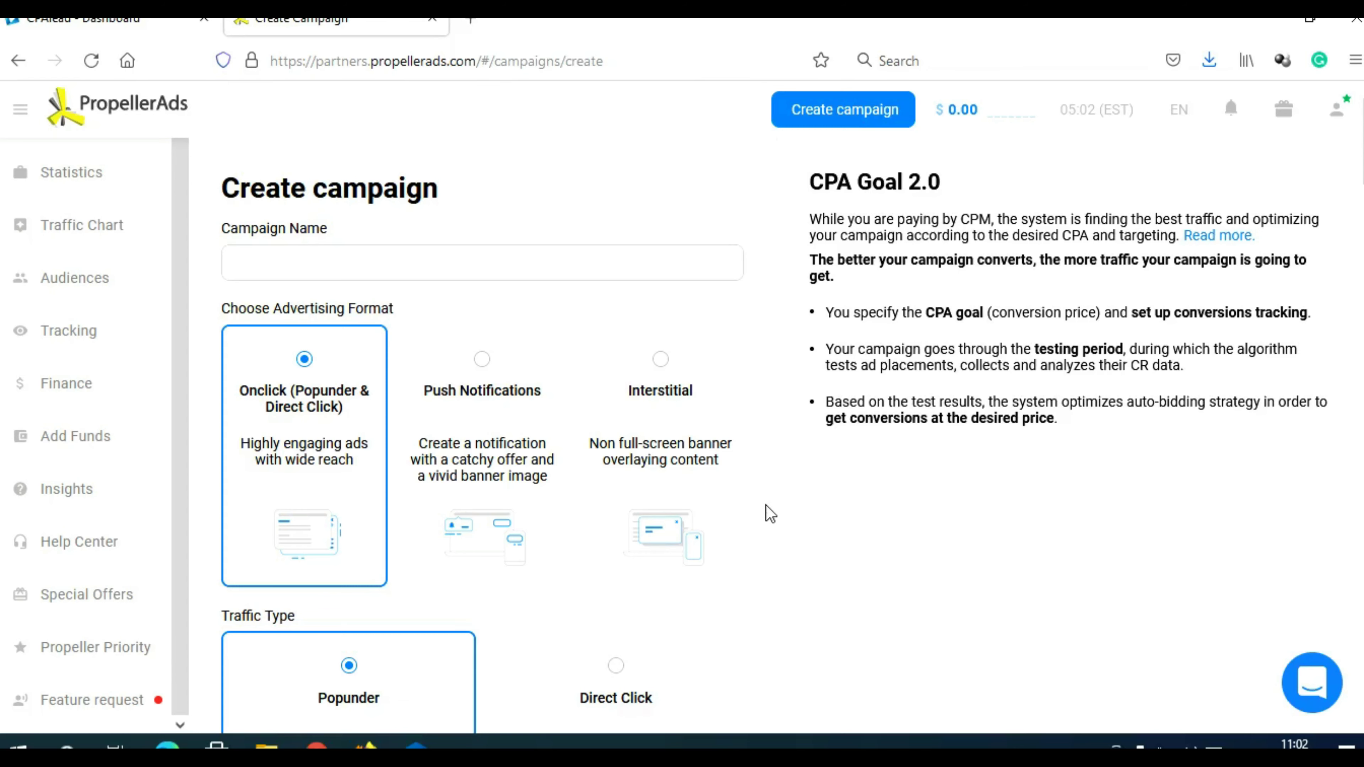
Step: Name the new campaign Free Gift and choose Push Notifications as its advertising format
left_click(359, 266)
type("Free")
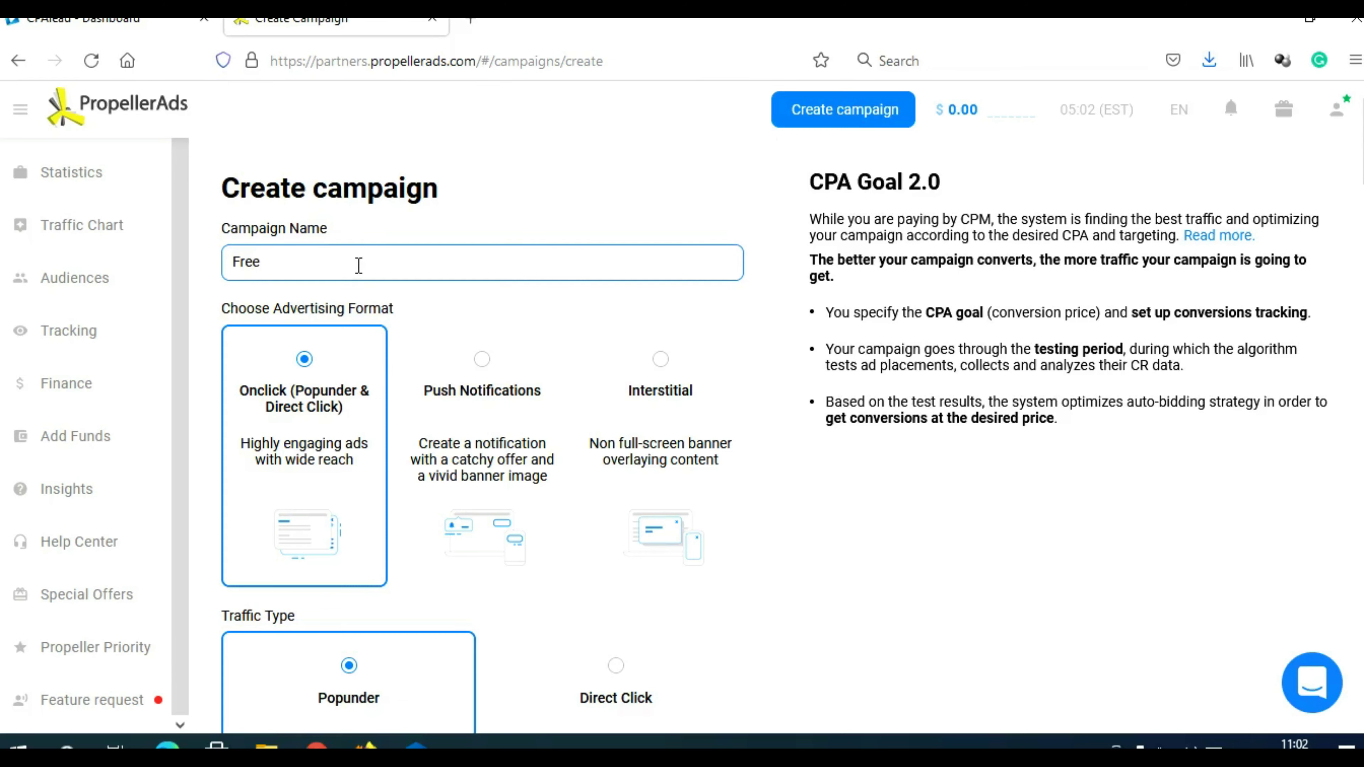
type(" Gifzt")
key("BackSpace")
key("BackSpace")
type("t")
left_click(478, 398)
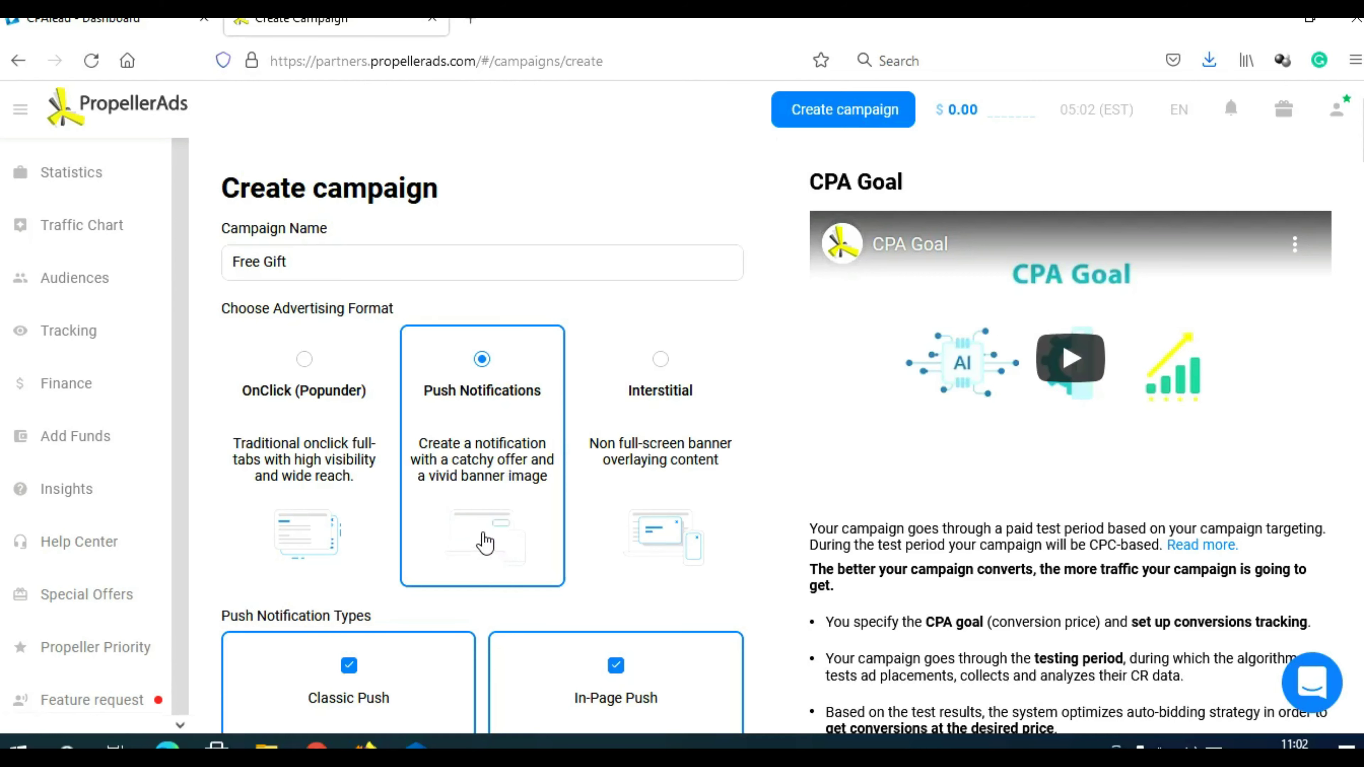
Step: Review the push notification types and highlight the Pricing Model heading in the campaign form
scroll(749, 489, "down", 5)
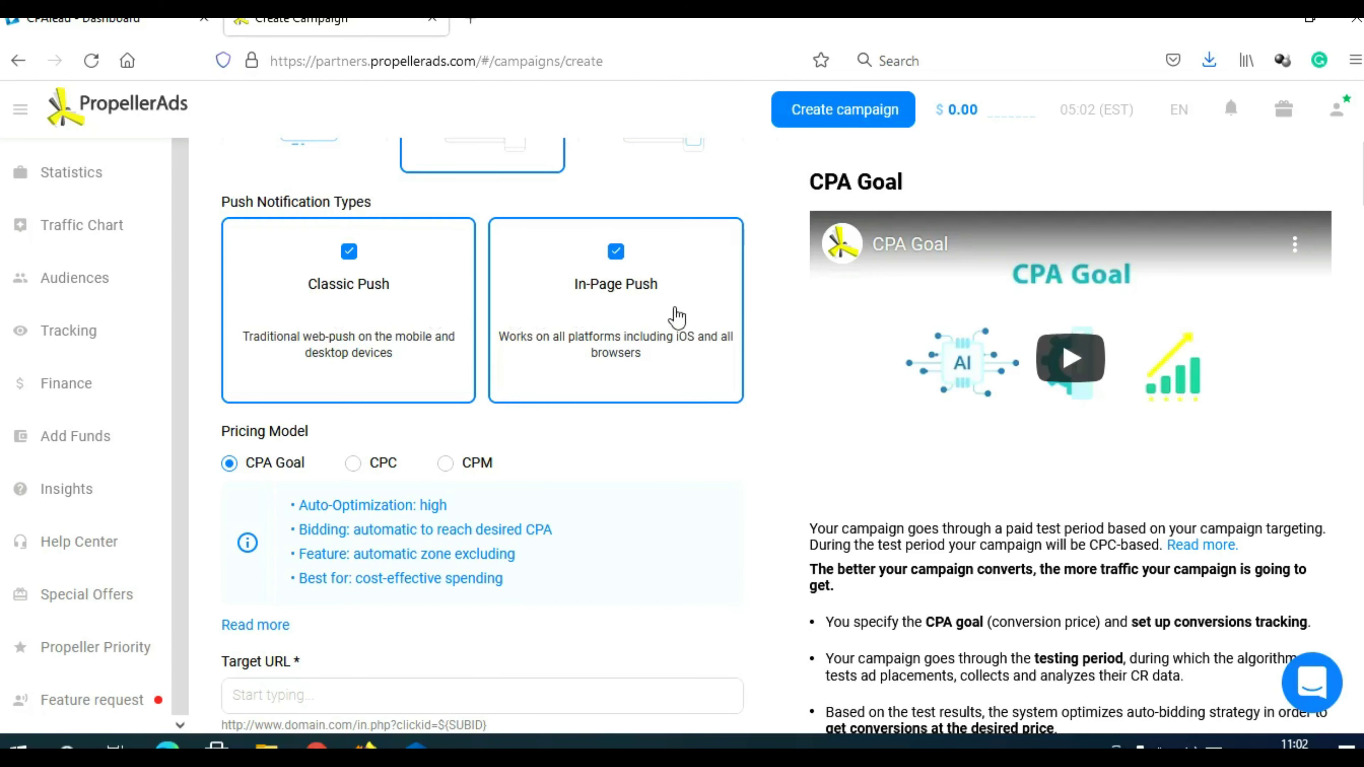
scroll(414, 411, "up", 4)
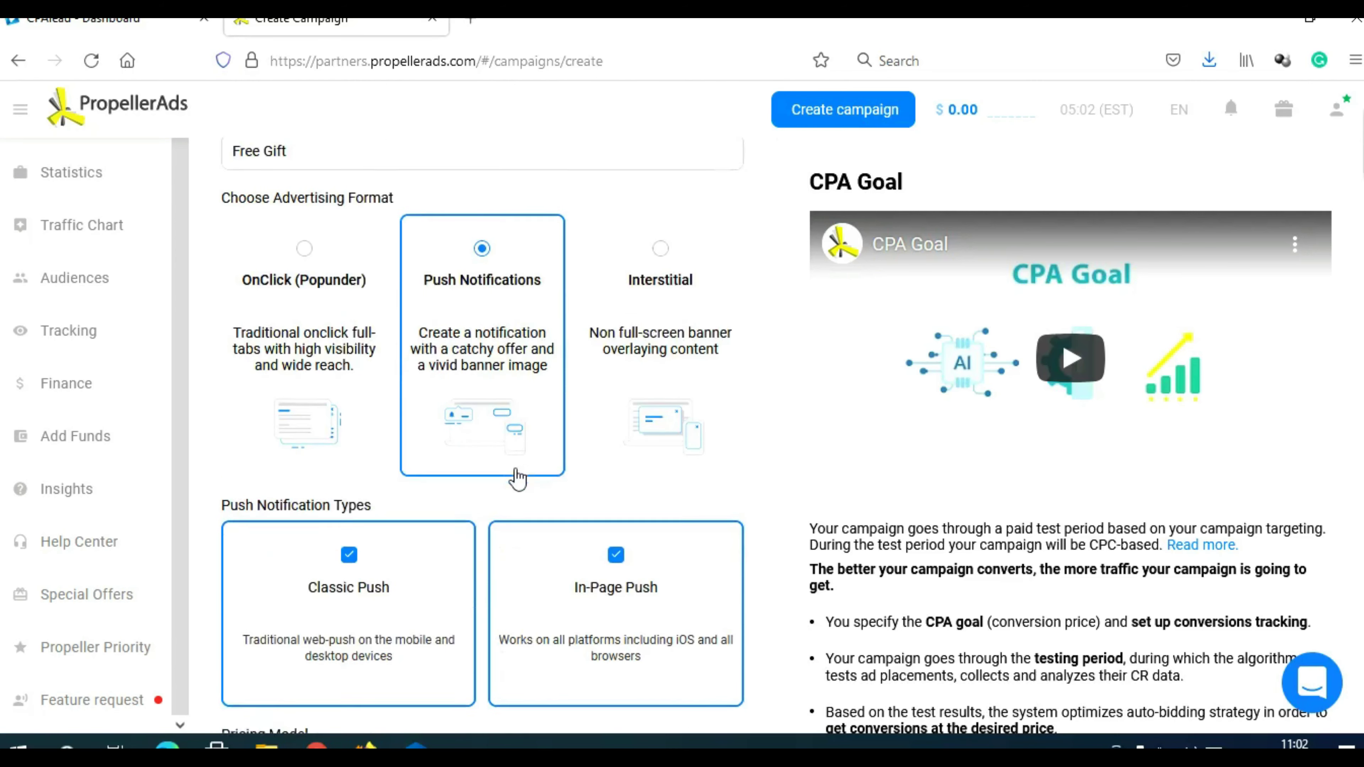
scroll(498, 435, "down", 5)
scroll(497, 435, "down", 1)
left_click_drag(222, 327, 328, 339)
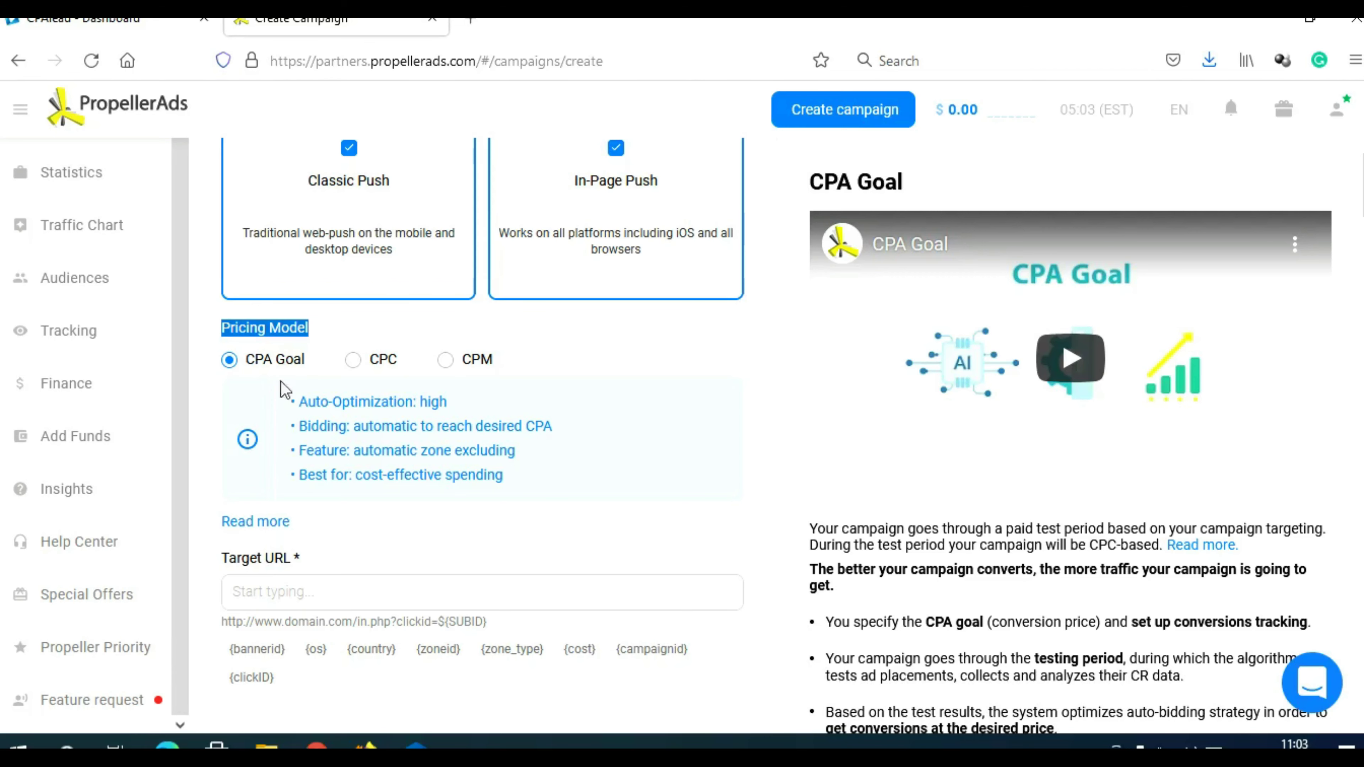
scroll(334, 406, "down", 4)
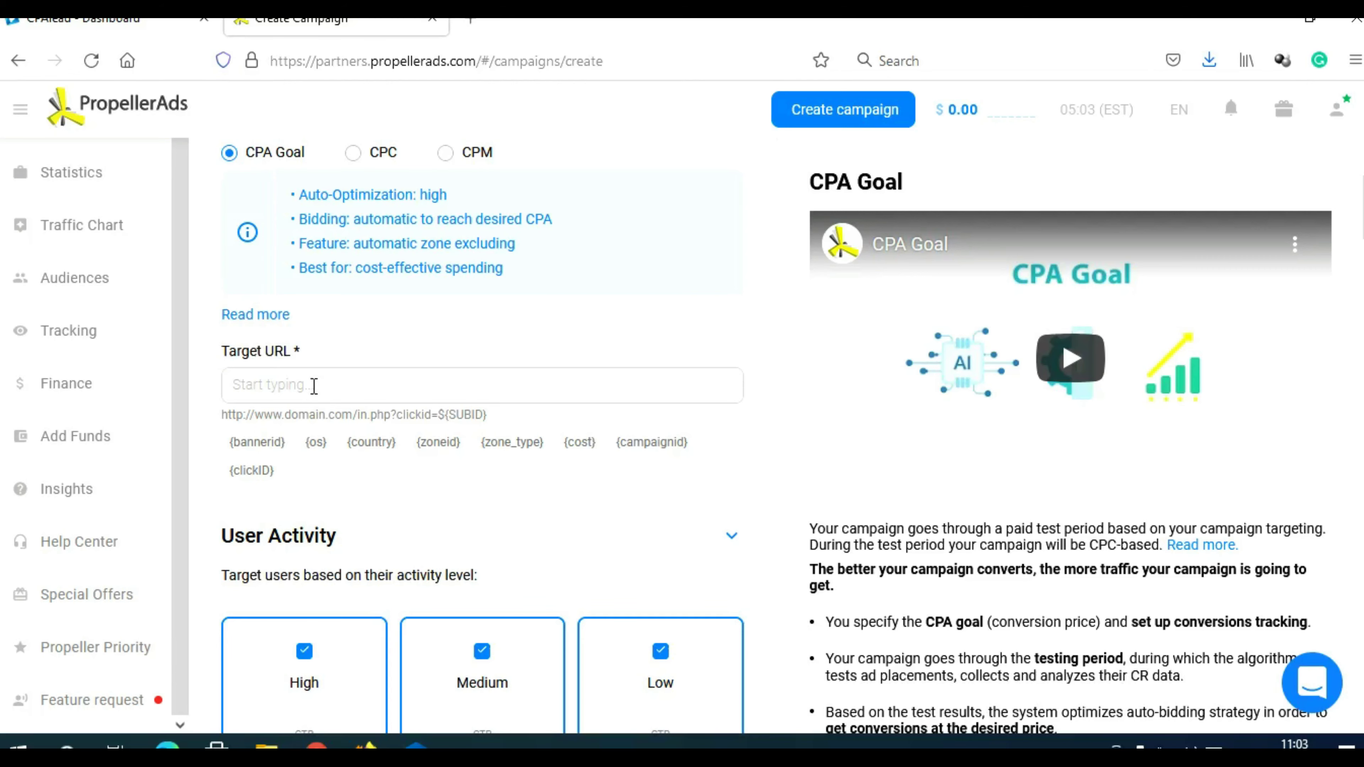
left_click(114, 24)
left_click_drag(609, 347, 326, 352)
key("ctrl+c")
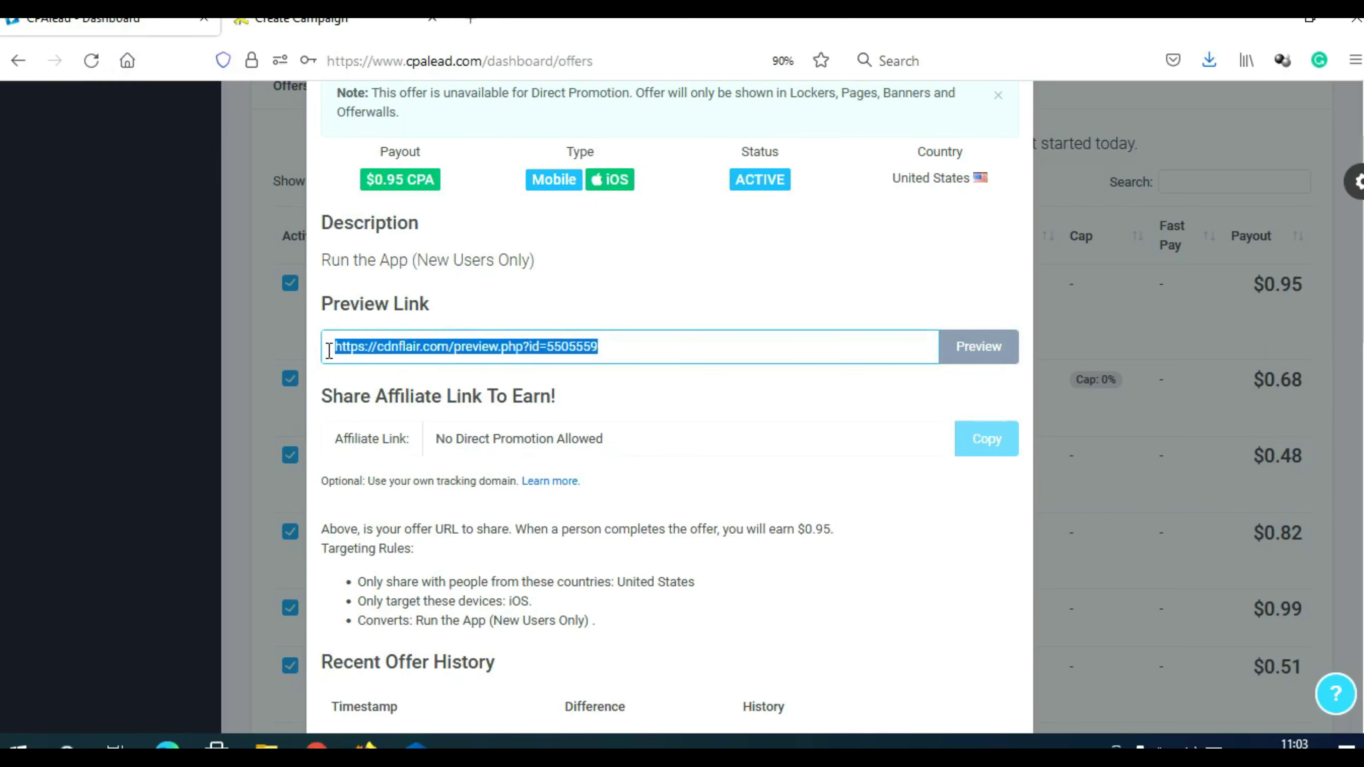
left_click(303, 20)
left_click(359, 391)
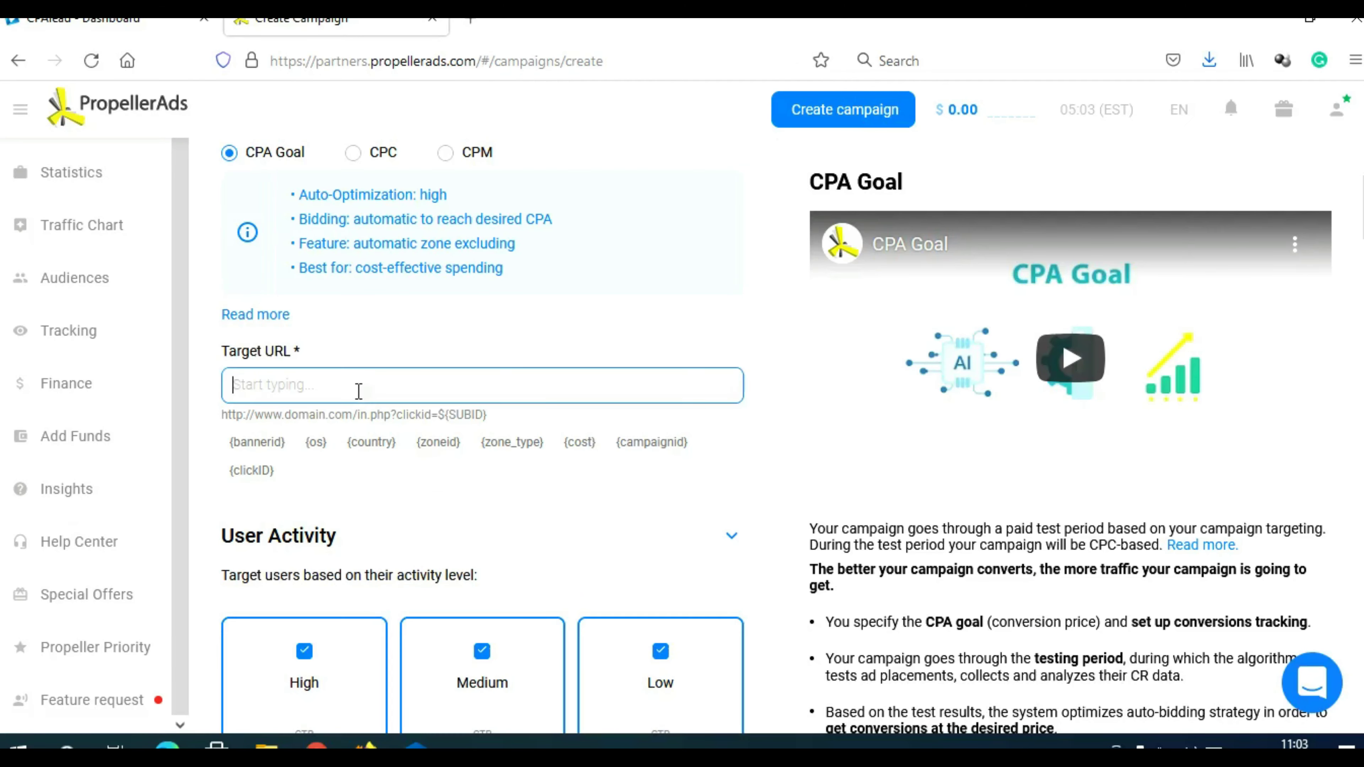
key("ctrl+v")
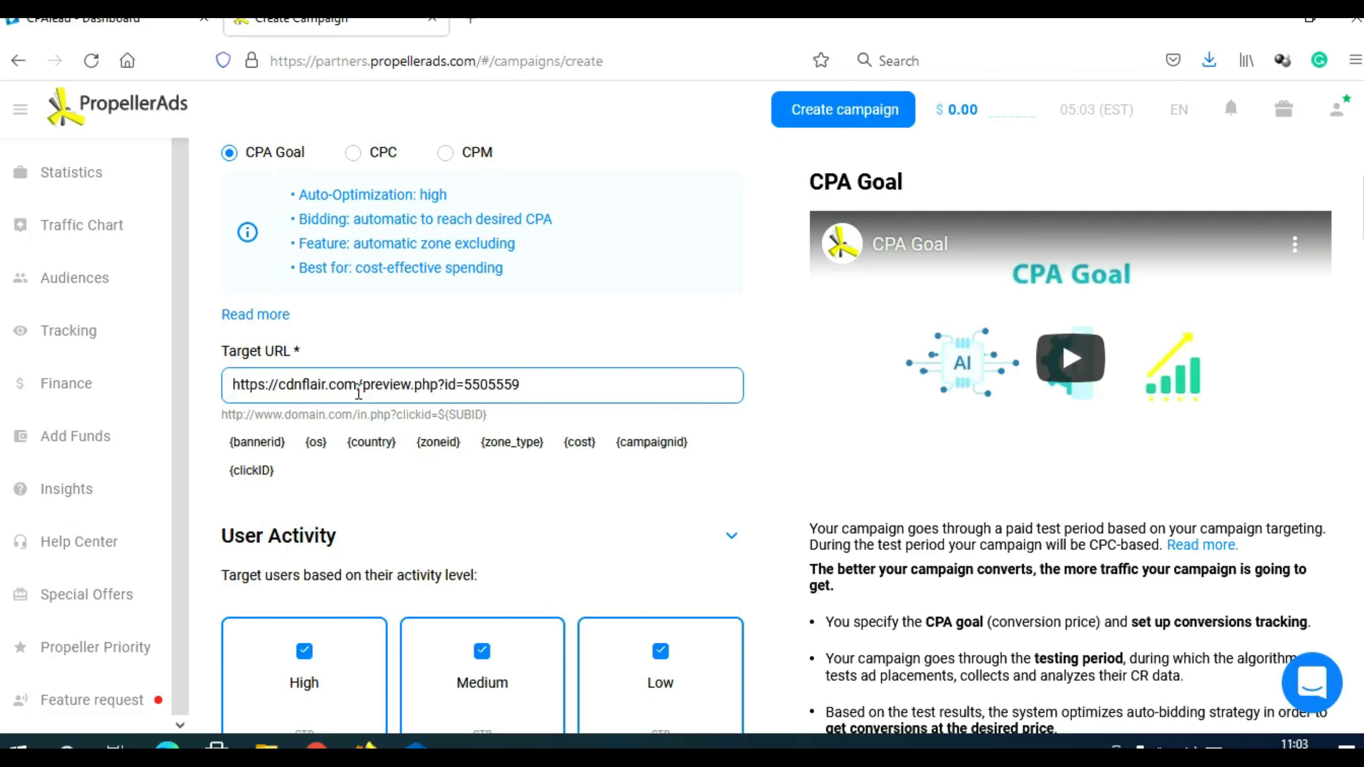
Step: Check the Shopkick offer's country rule on CPAlead and set the campaign's target country to United States
scroll(731, 448, "down", 7)
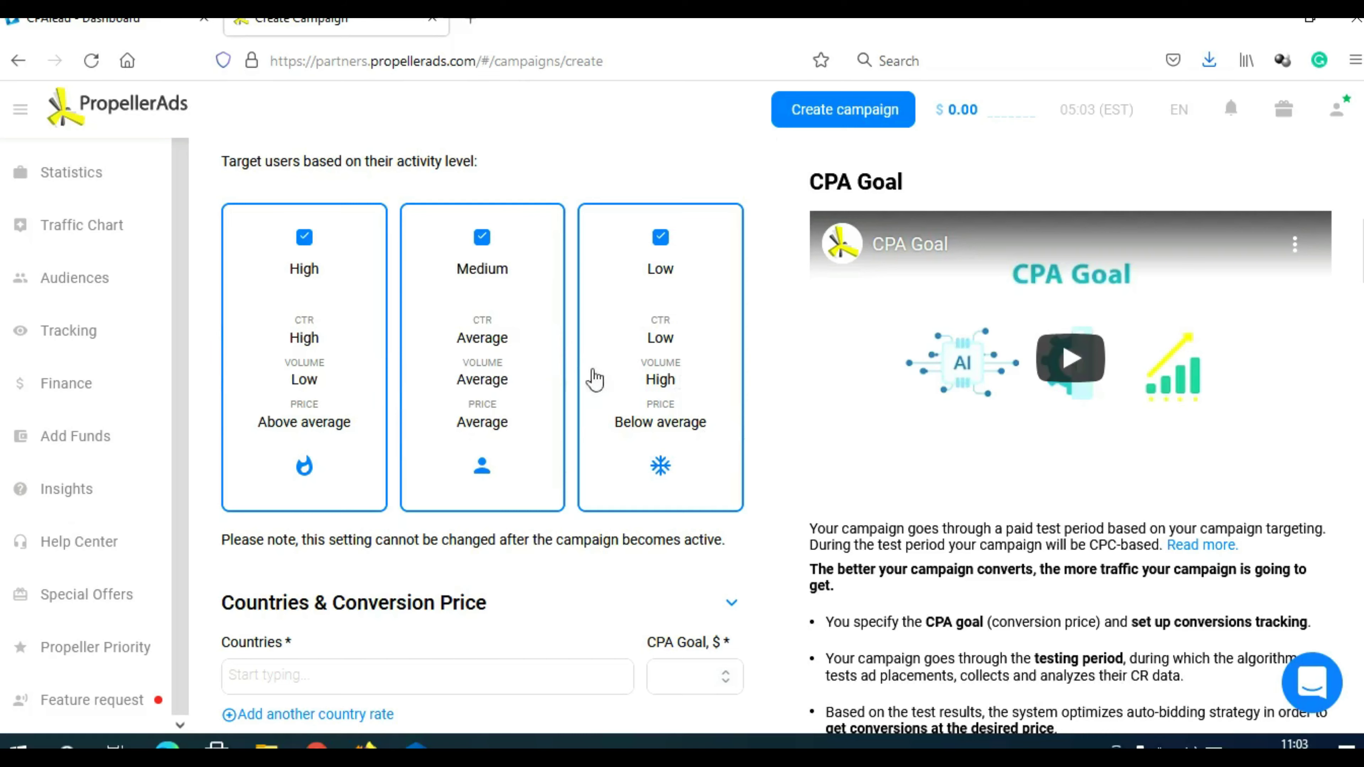
scroll(761, 442, "down", 5)
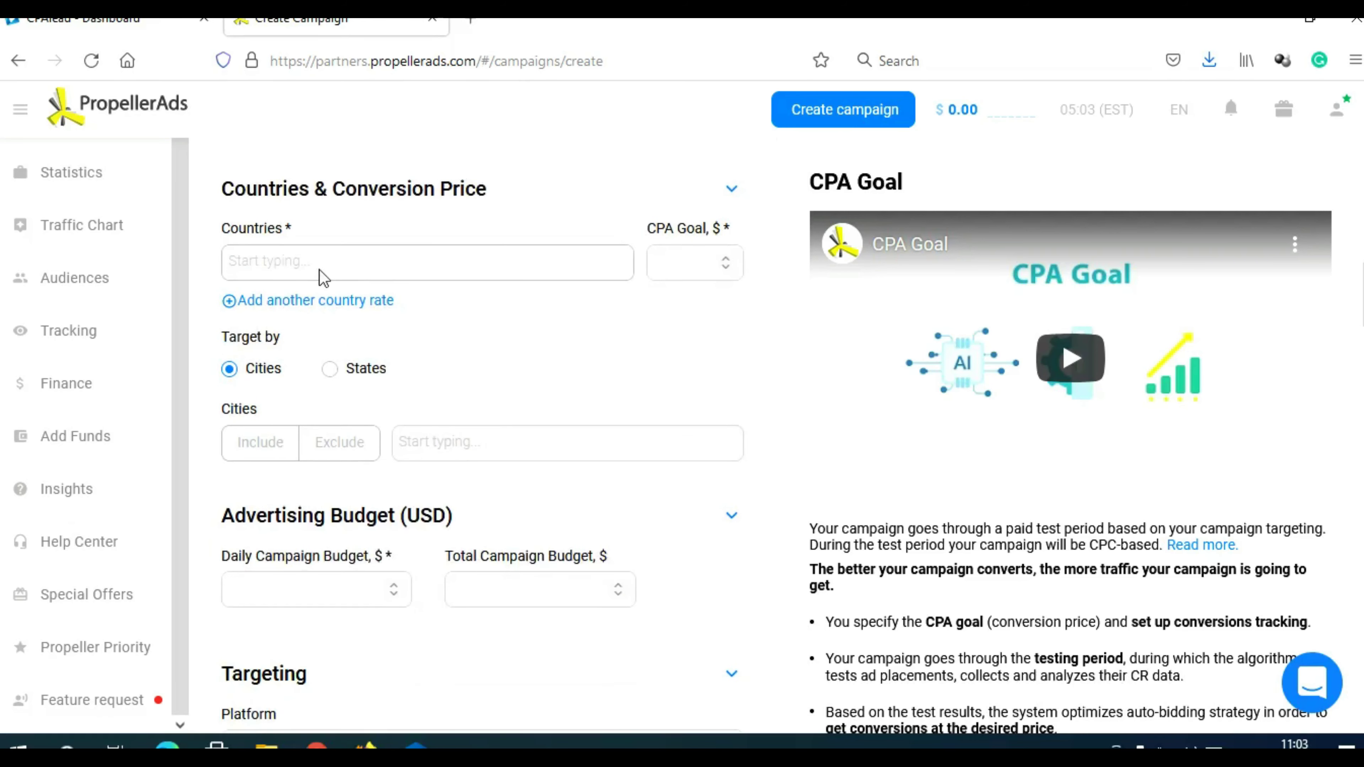
key("ctrl+shift+Tab")
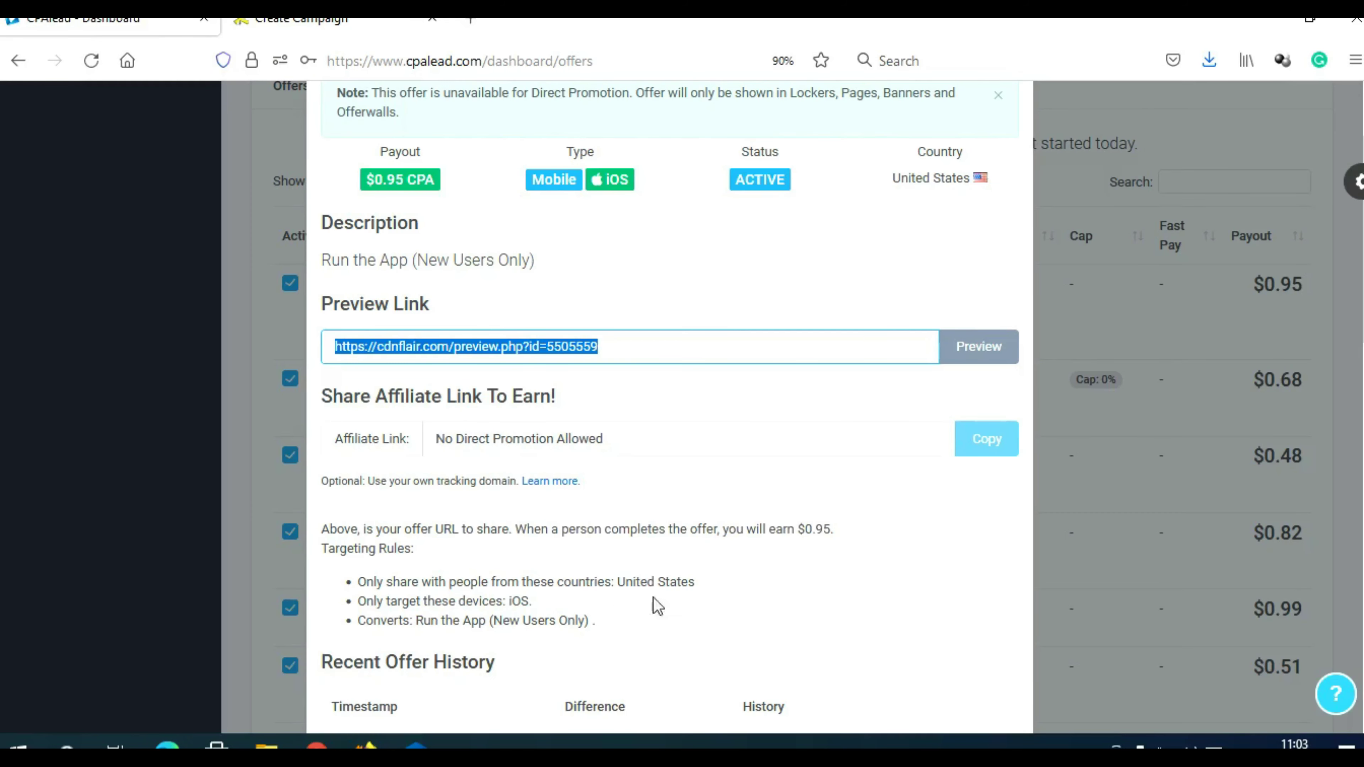
left_click_drag(618, 582, 709, 594)
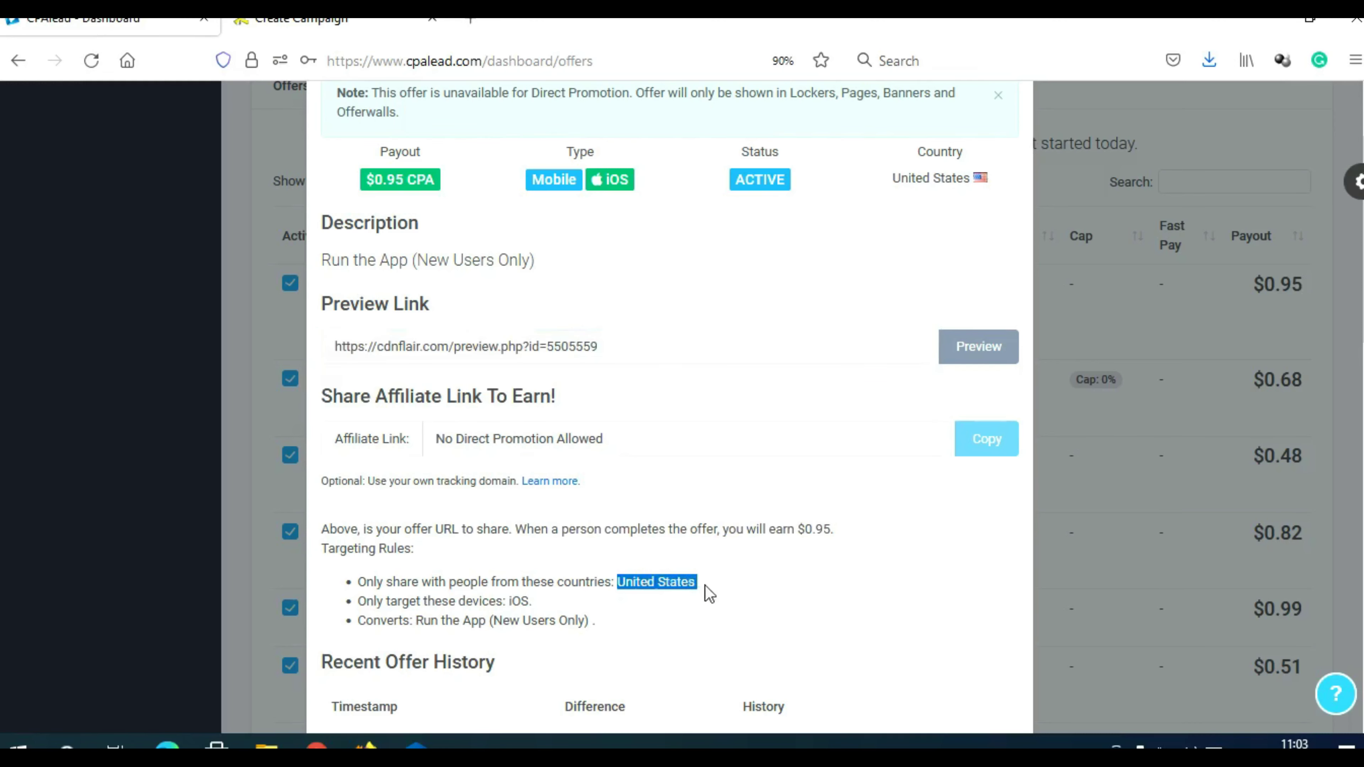
left_click(344, 22)
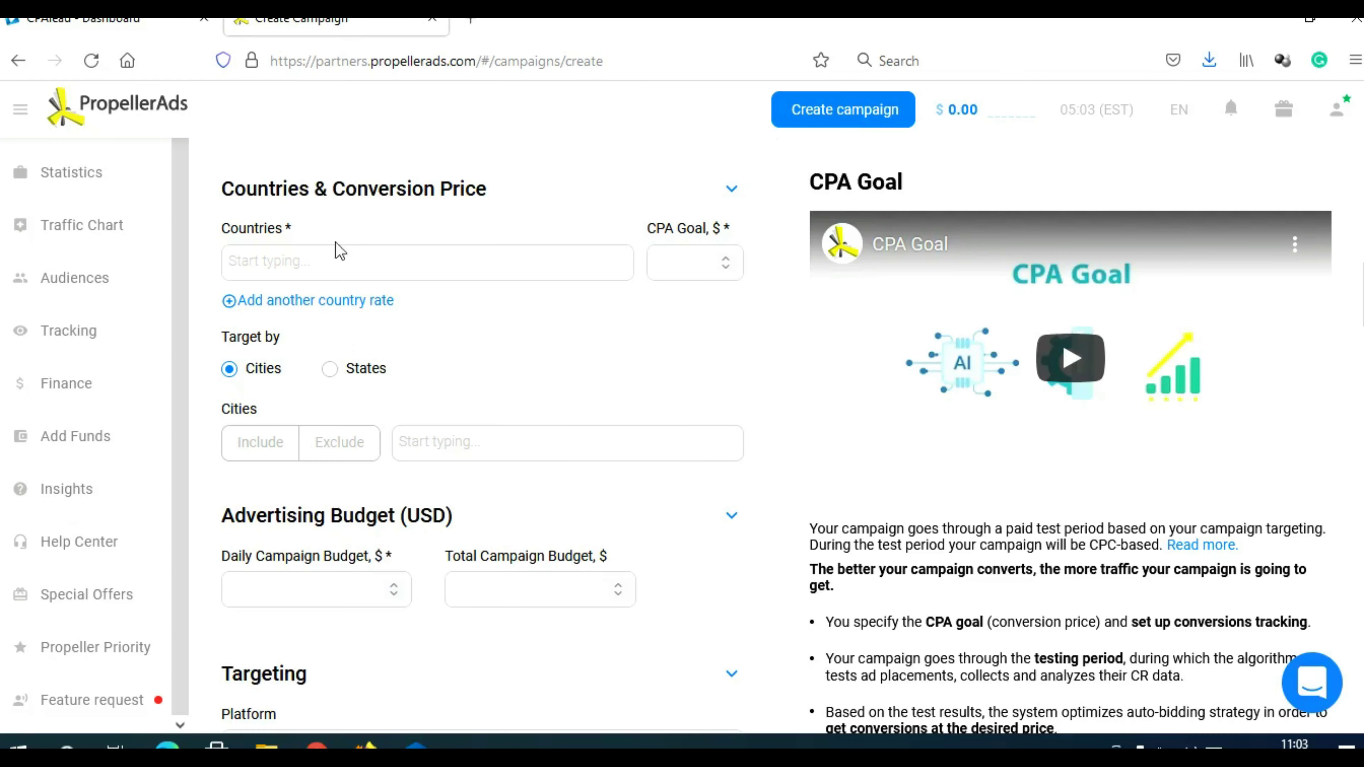
left_click(316, 263)
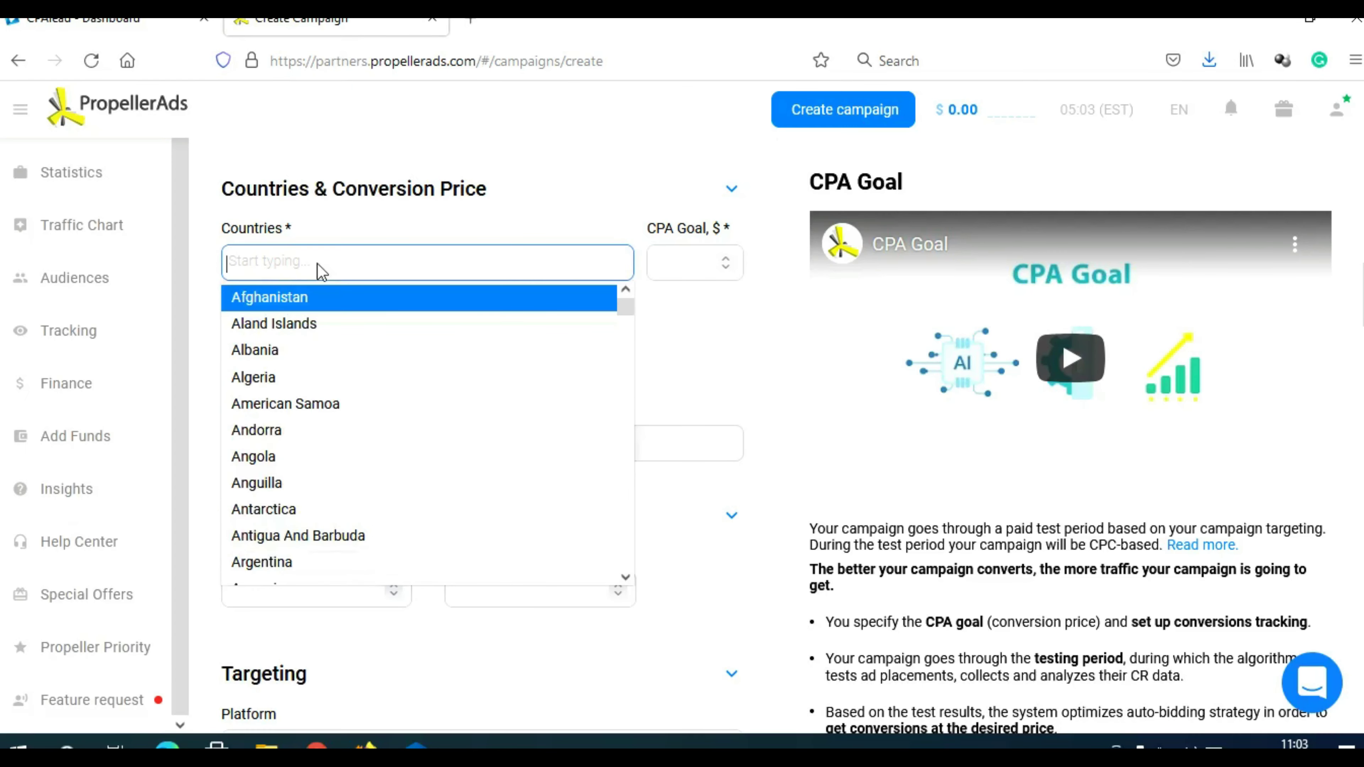
type("Unit")
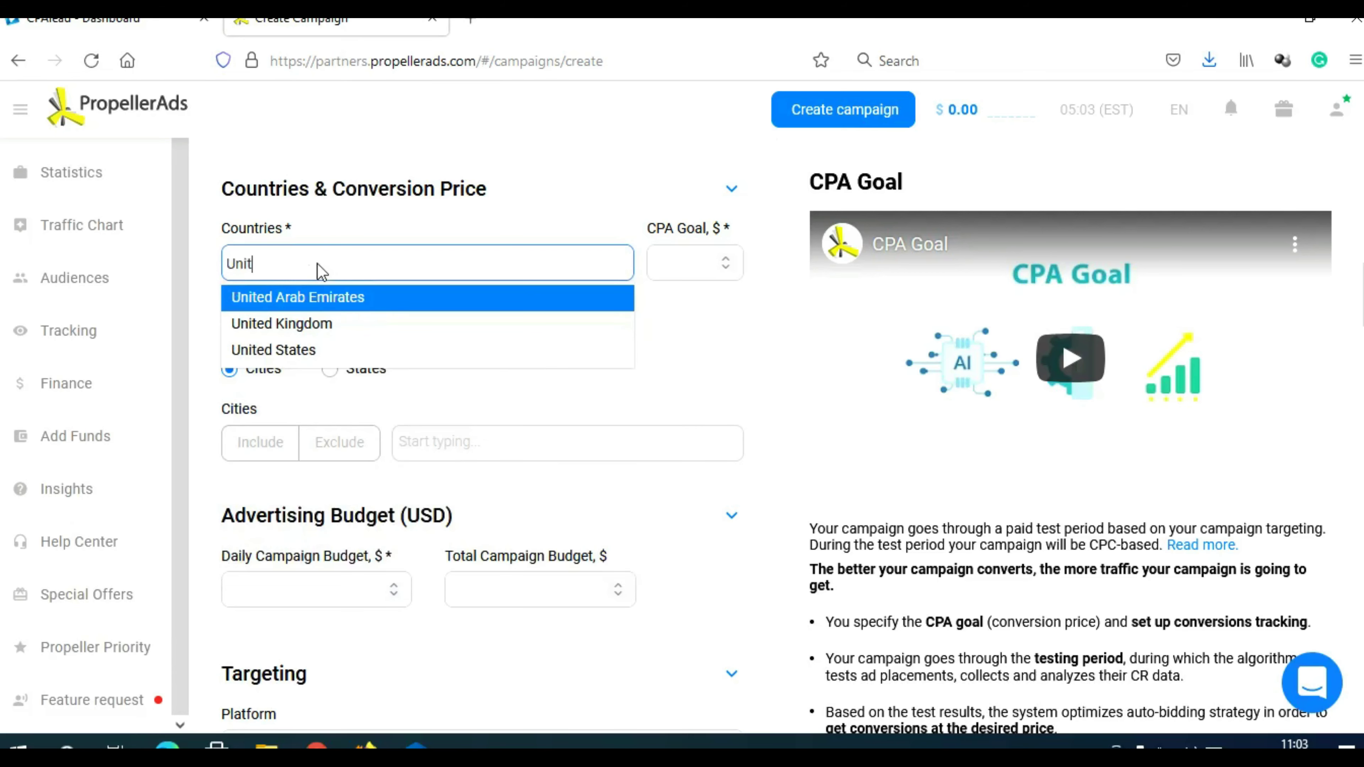
left_click(334, 349)
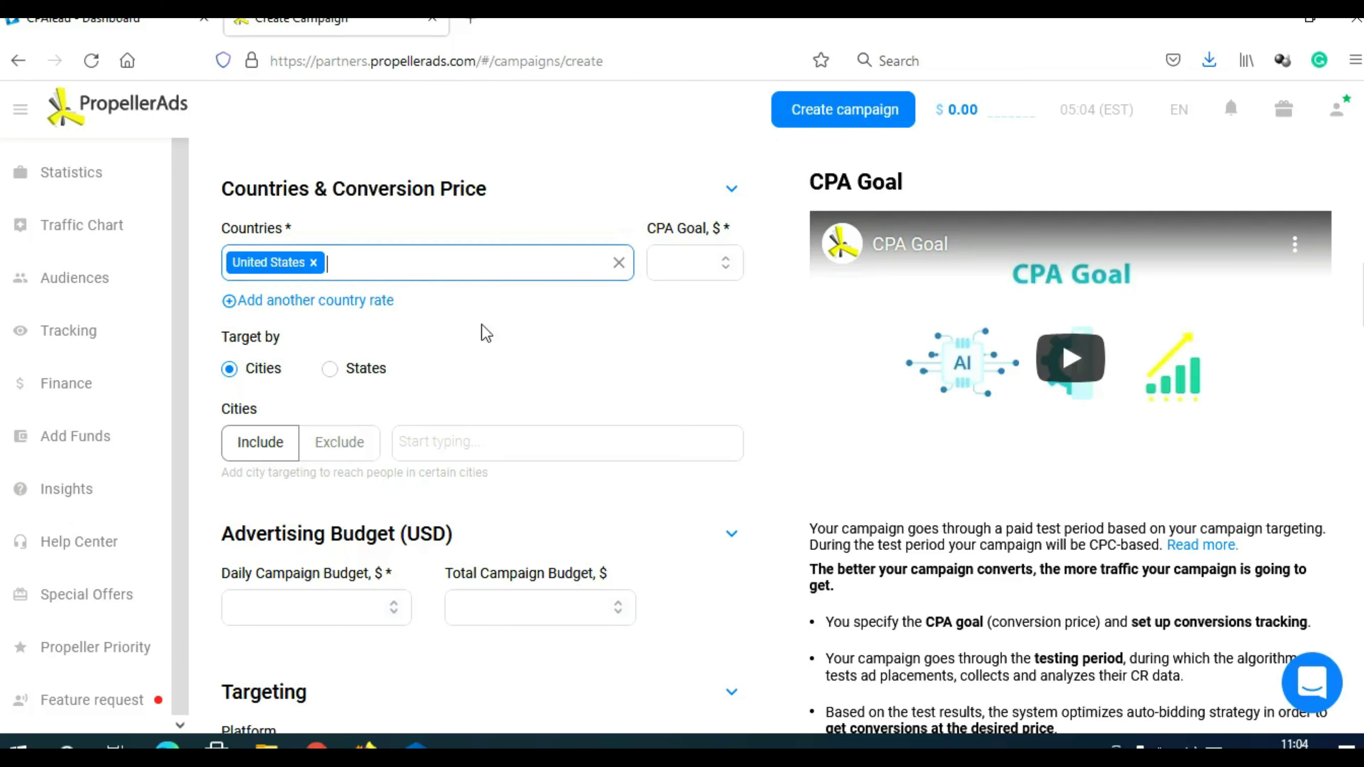
Step: Set the Daily Campaign Budget to 30 dollars
scroll(438, 366, "down", 7)
scroll(403, 349, "up", 1)
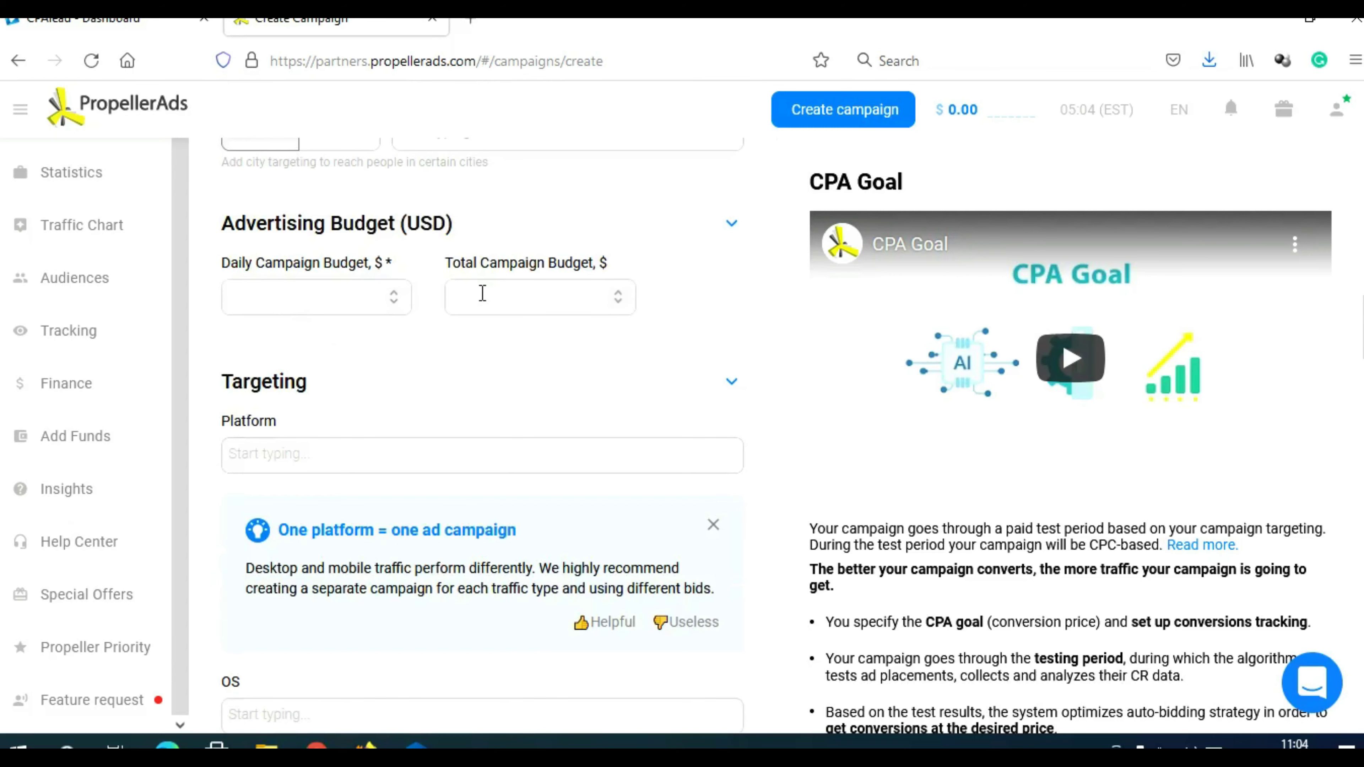
left_click(282, 305)
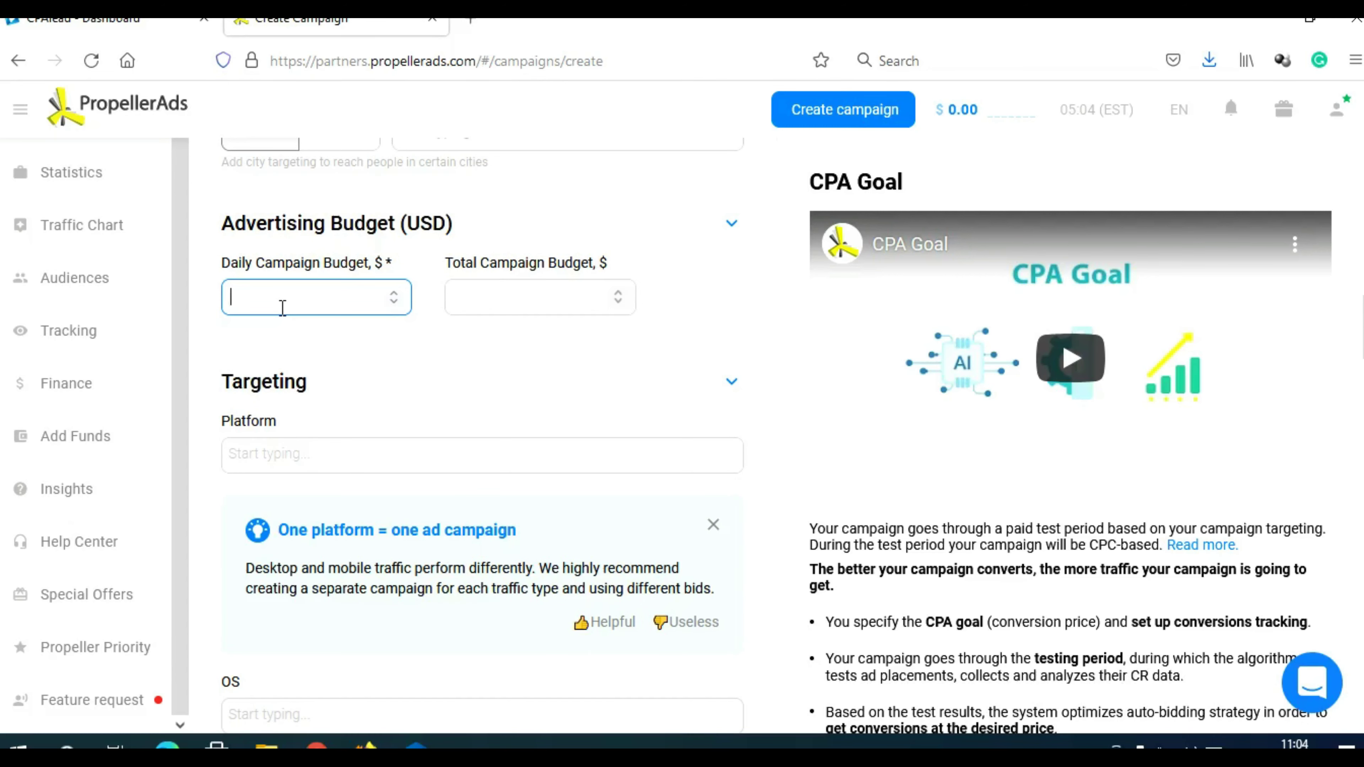
type("30")
Step: Check the offer's device type on CPAlead and target the Mobile platform with the iOS operating system
scroll(424, 247, "down", 3)
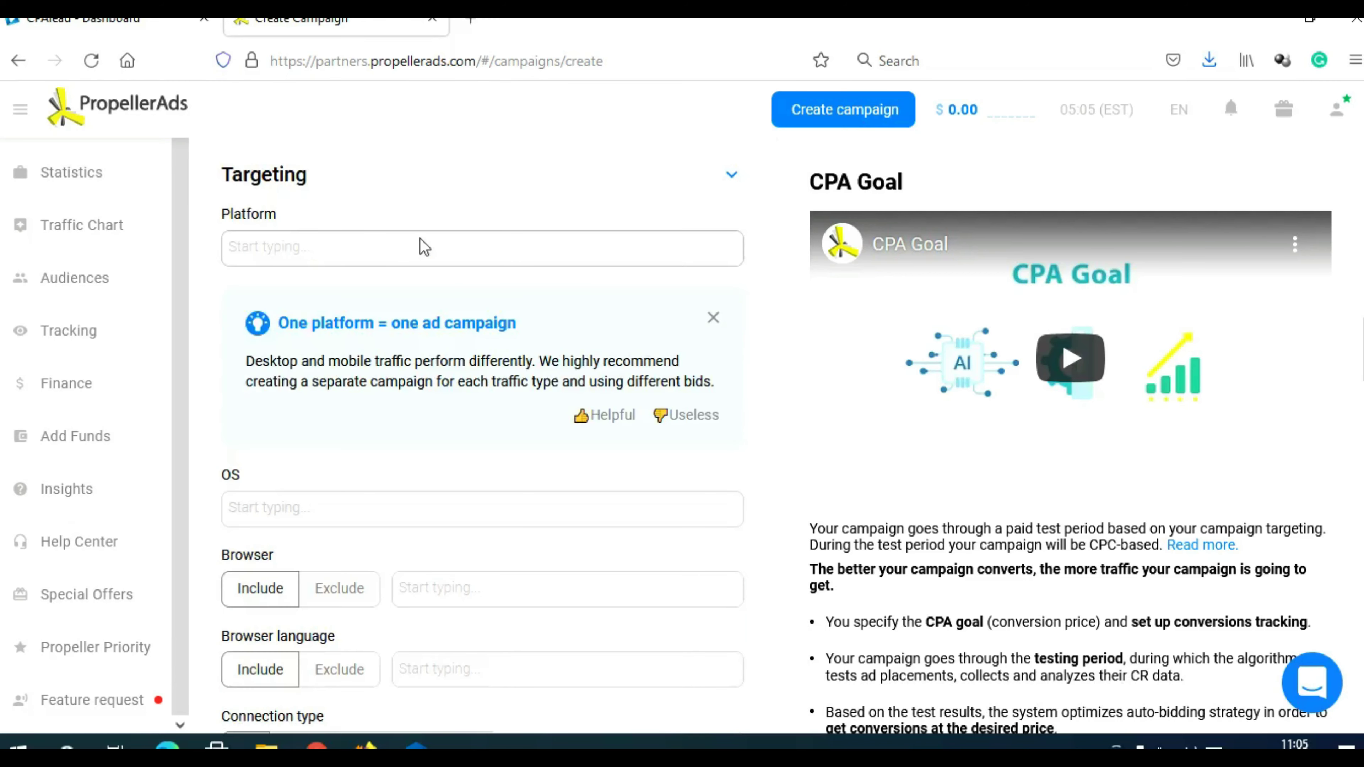
left_click(129, 23)
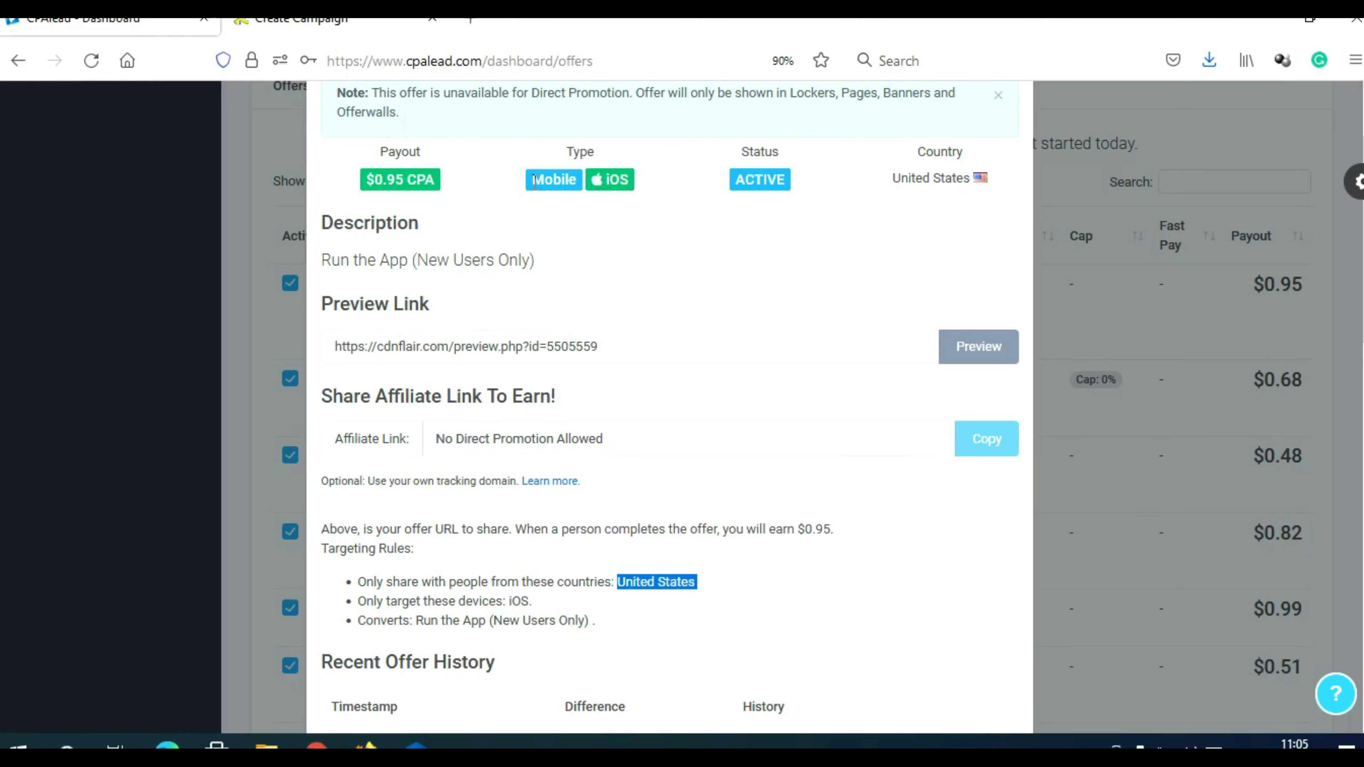
left_click(303, 22)
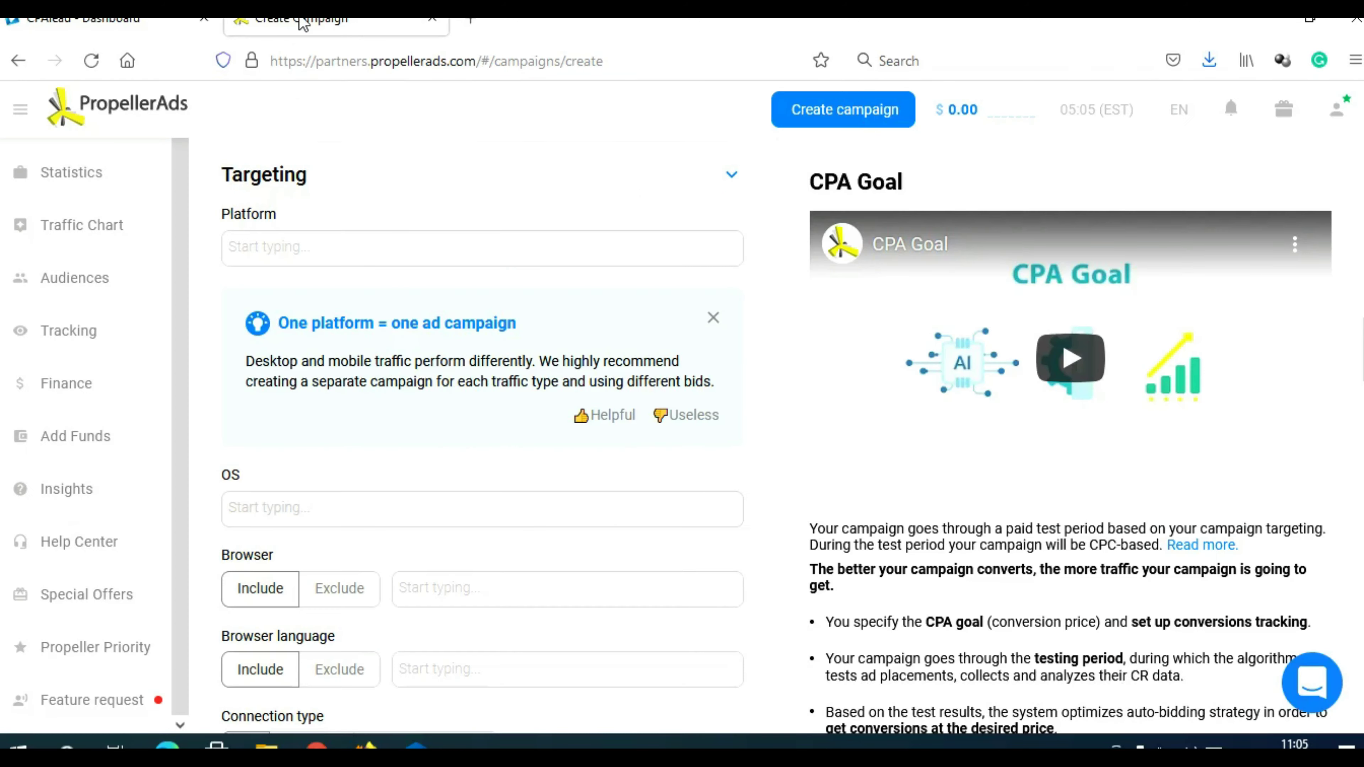
left_click(307, 248)
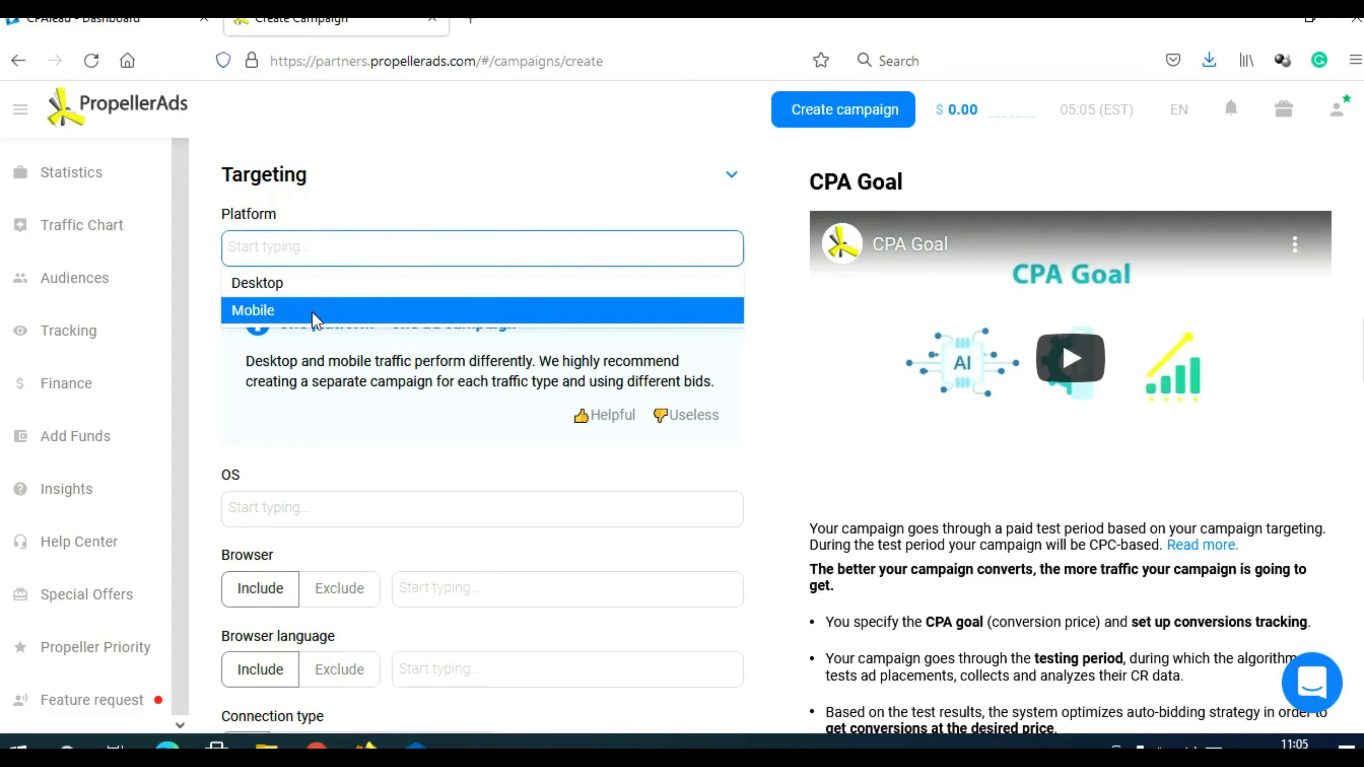
left_click(316, 311)
scroll(507, 427, "down", 3)
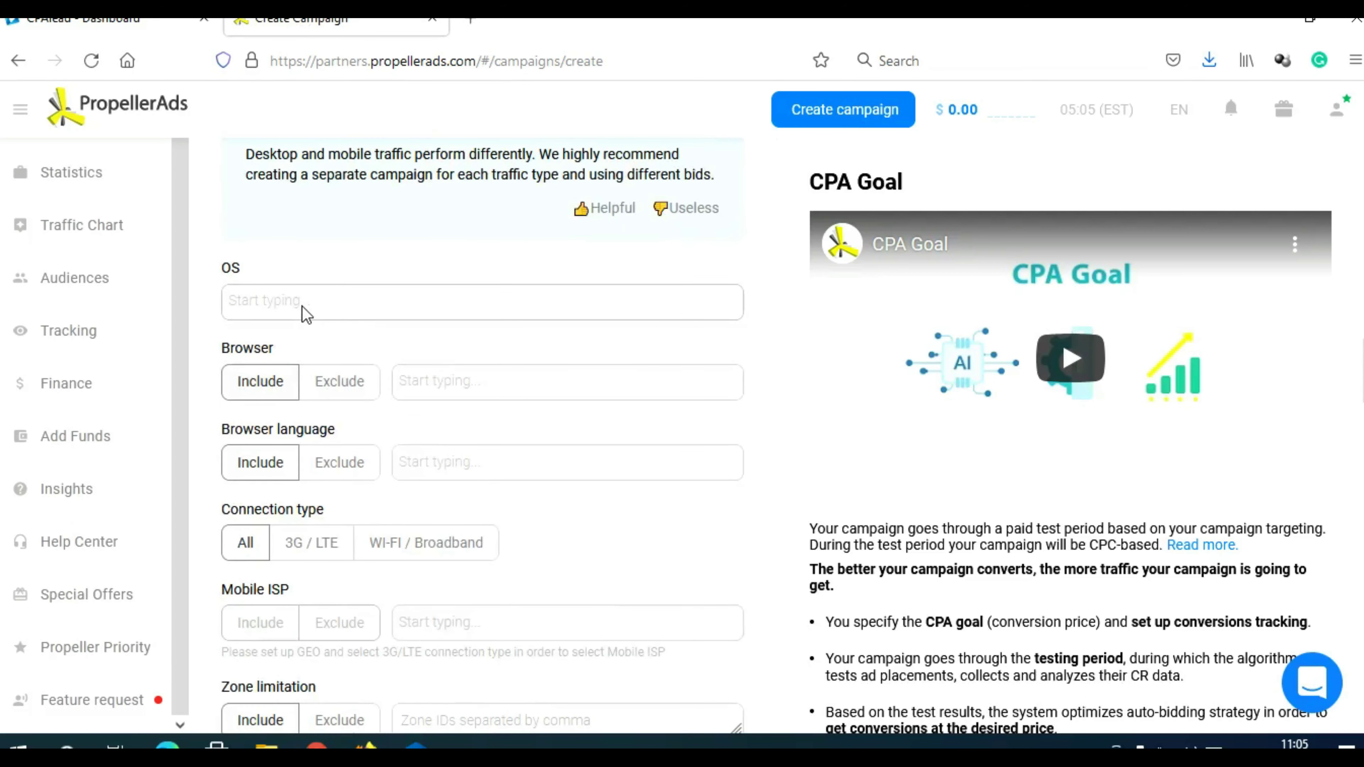
left_click(304, 312)
left_click(294, 391)
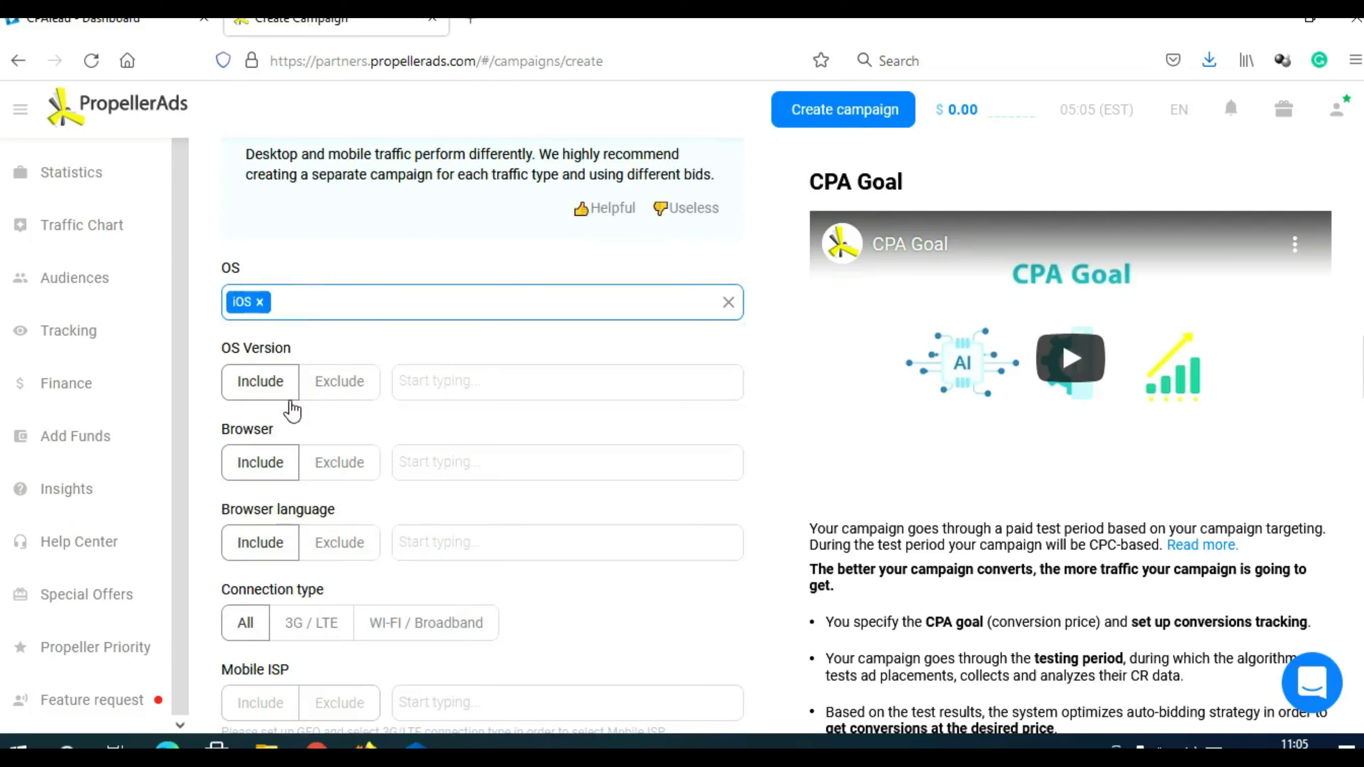
Step: Target the PropellerAds audience interested in Giveaways and choose Women as the gender
scroll(377, 366, "down", 8)
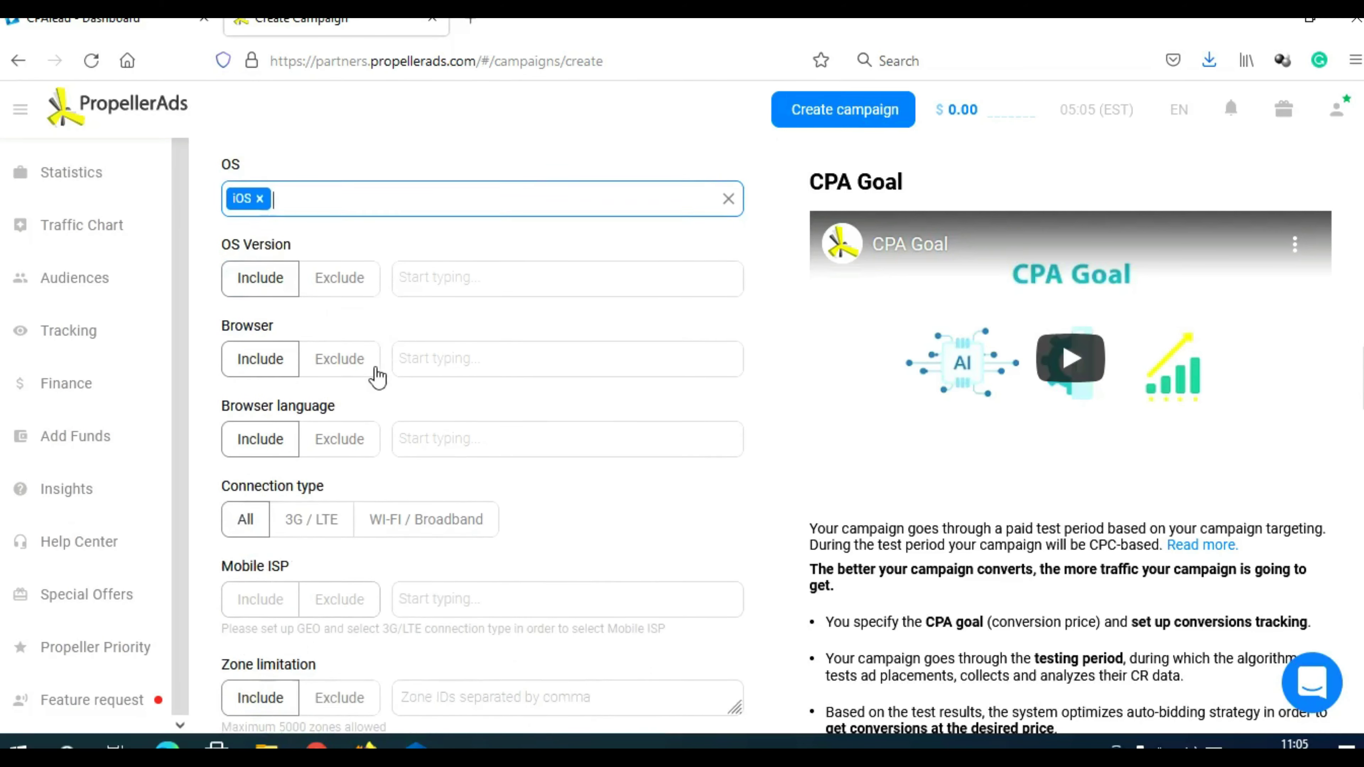
scroll(375, 373, "down", 5)
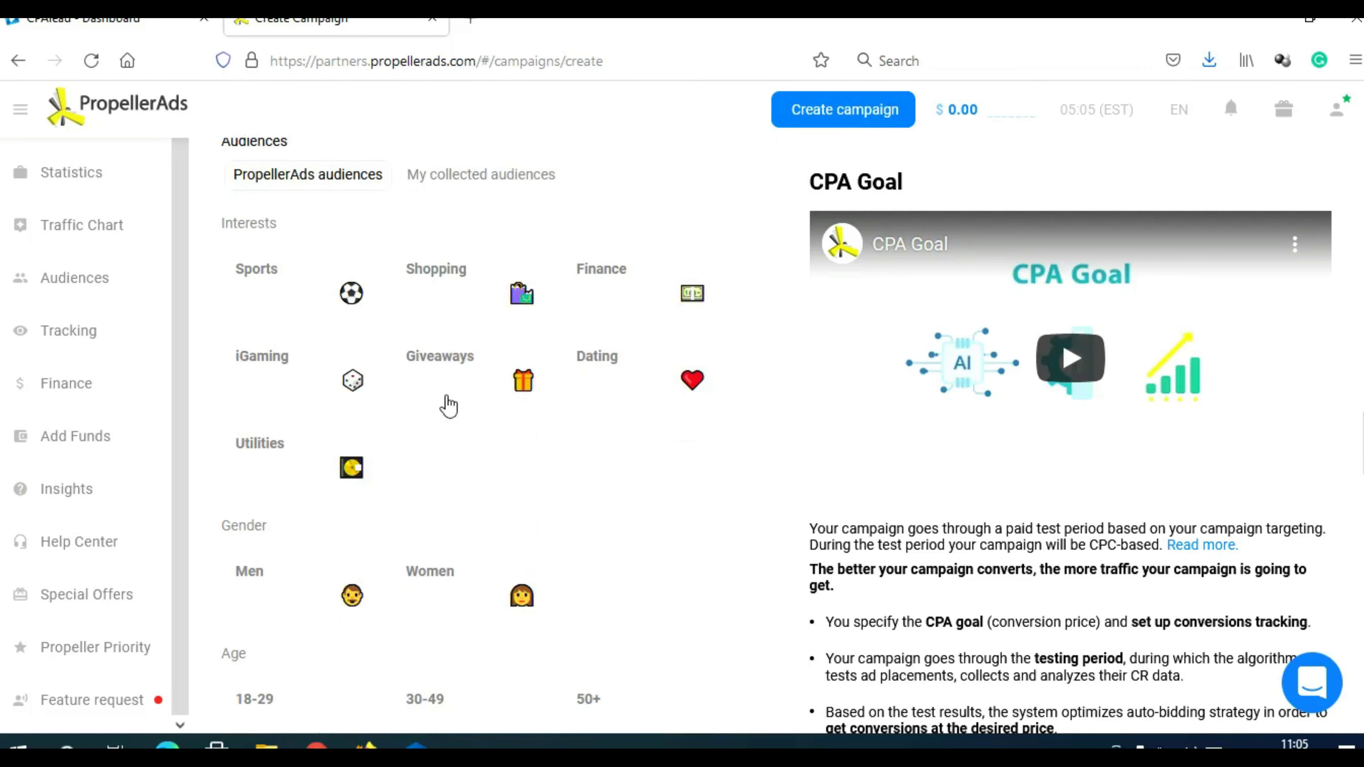
left_click(460, 369)
scroll(655, 508, "down", 3)
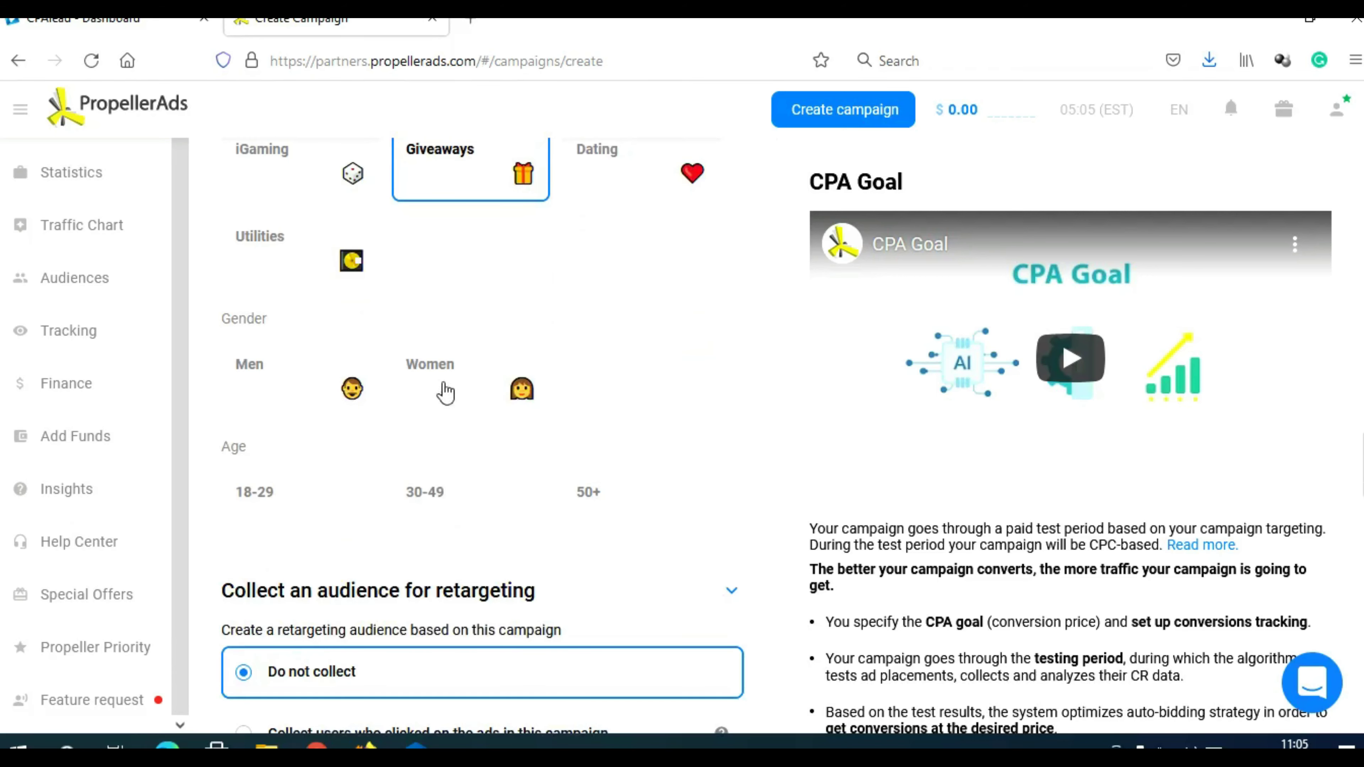
left_click(487, 390)
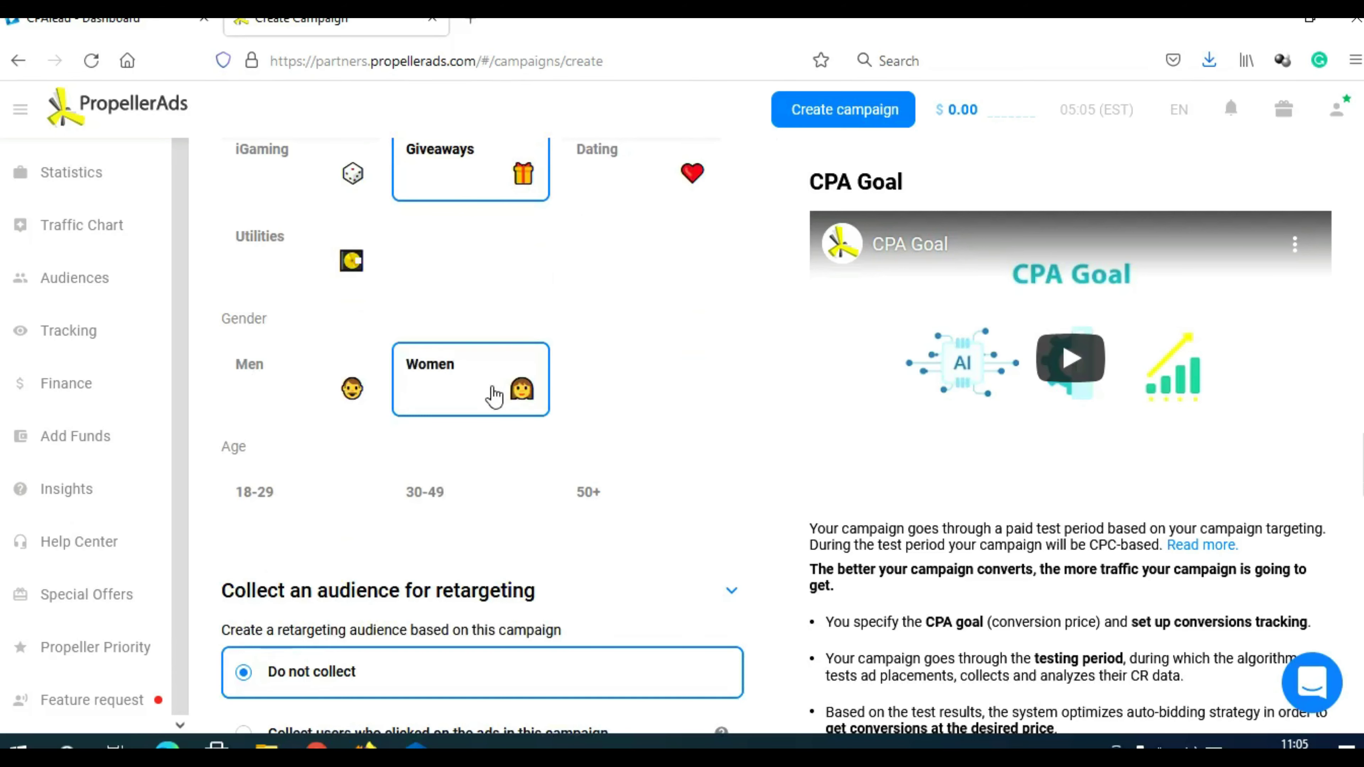
Step: Set retargeting to collect users who completed conversions in this campaign and create an audience named Gift Card
scroll(355, 419, "down", 2)
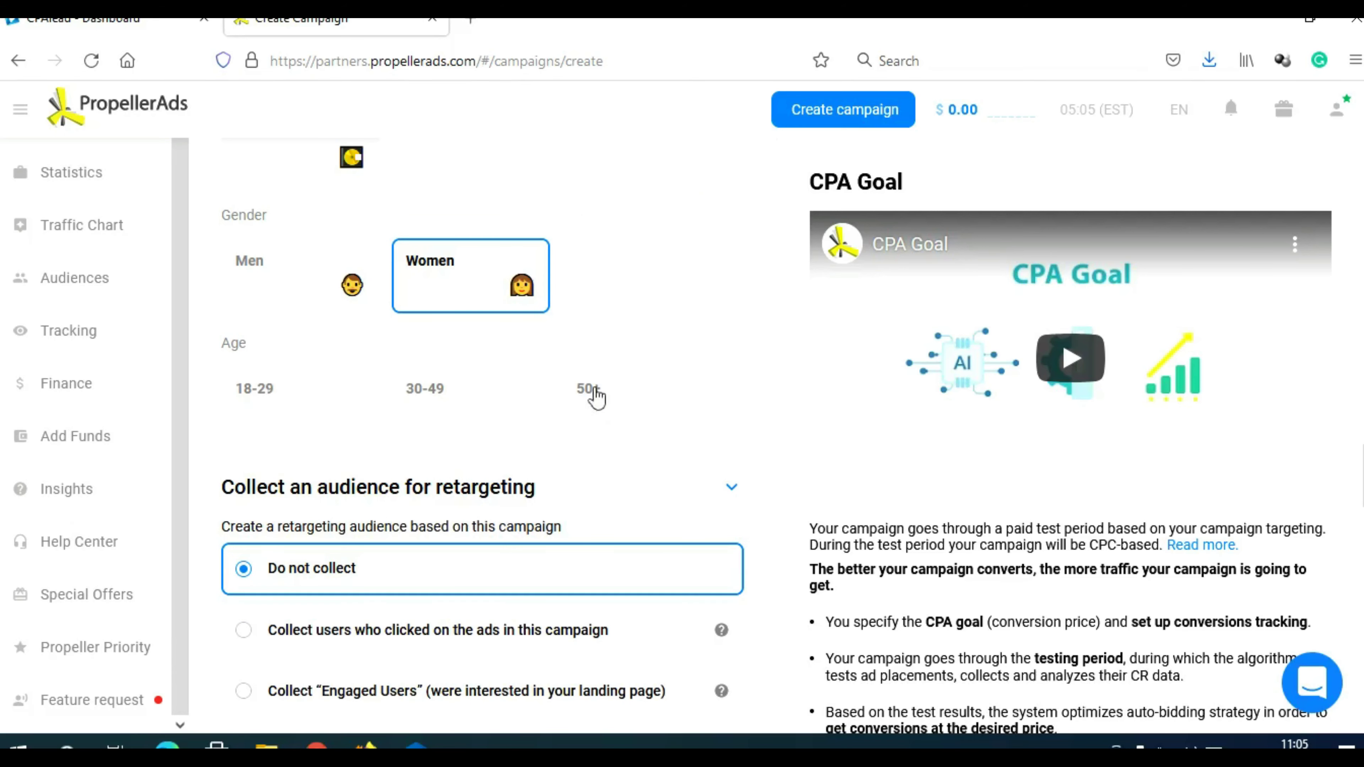
scroll(768, 391, "down", 2)
scroll(770, 390, "down", 4)
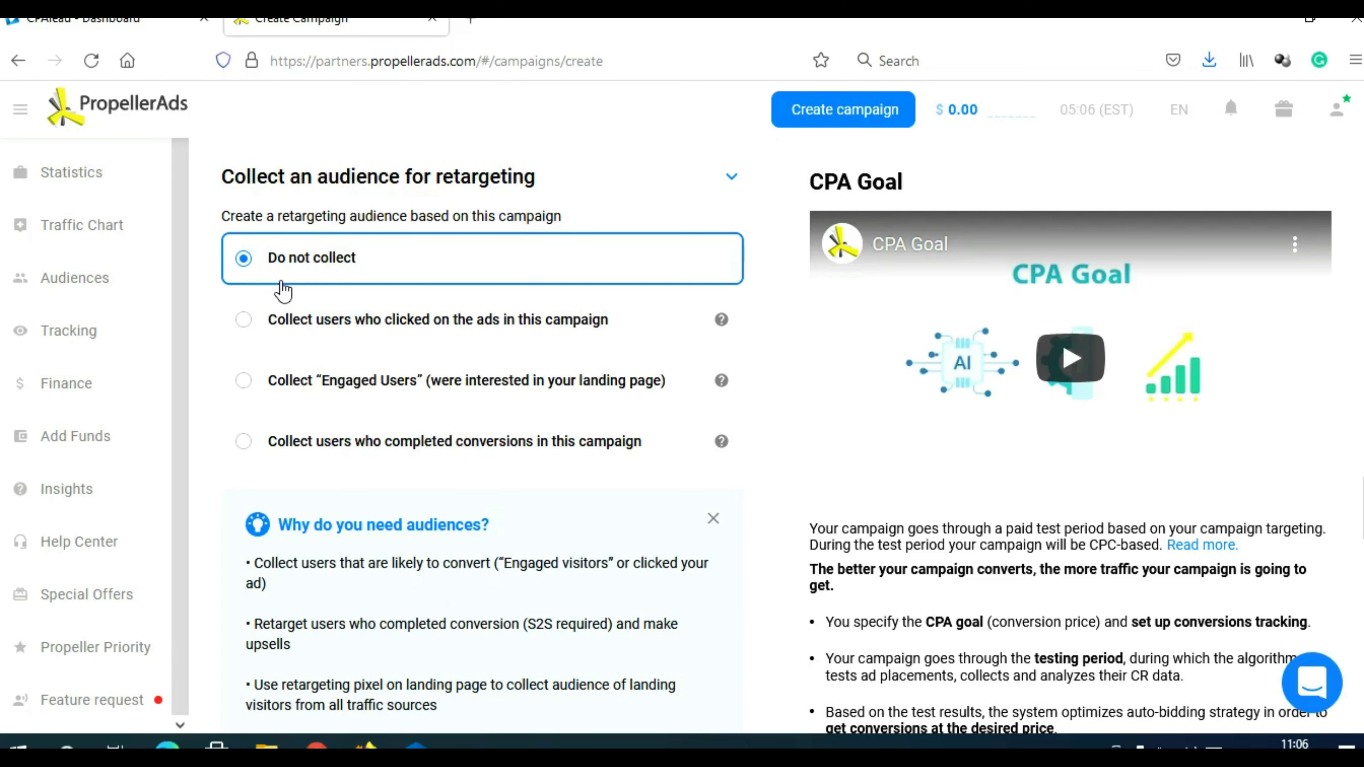
left_click(243, 442)
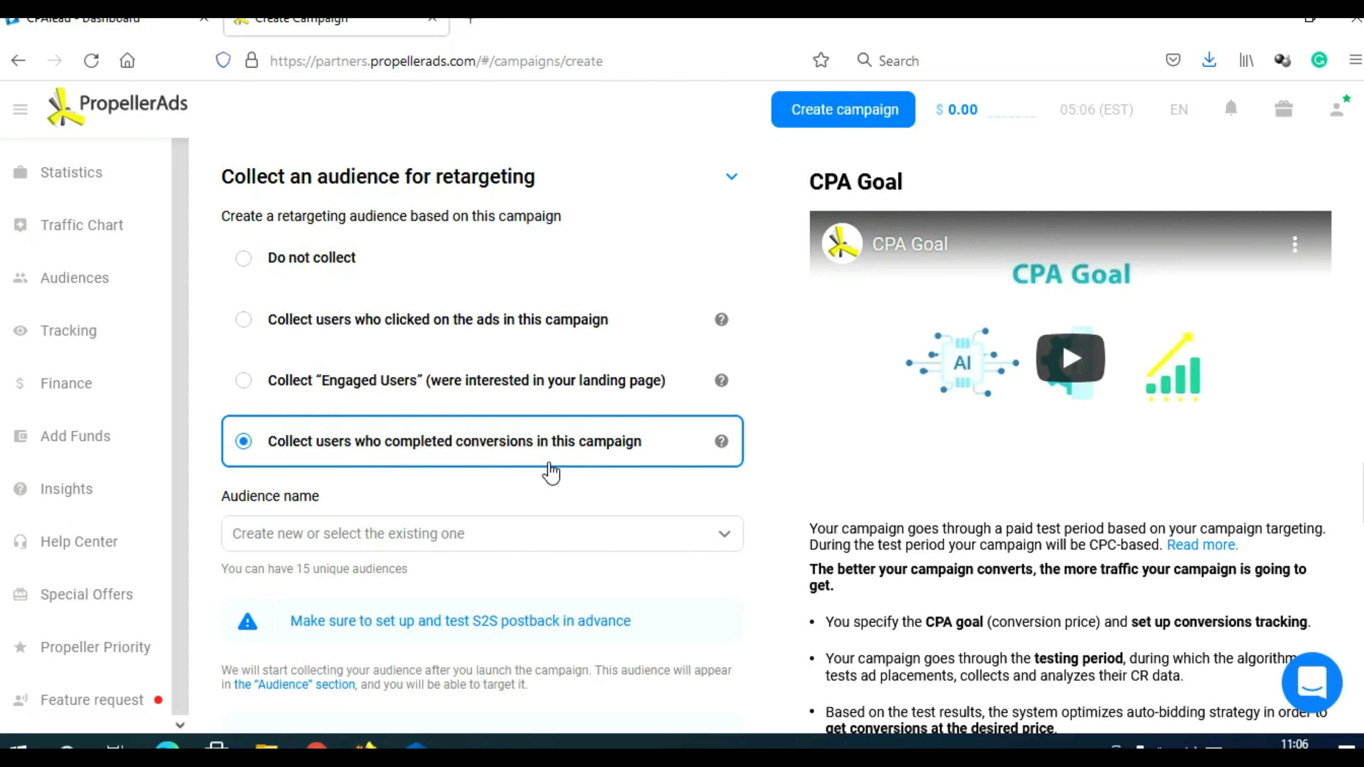
left_click(389, 536)
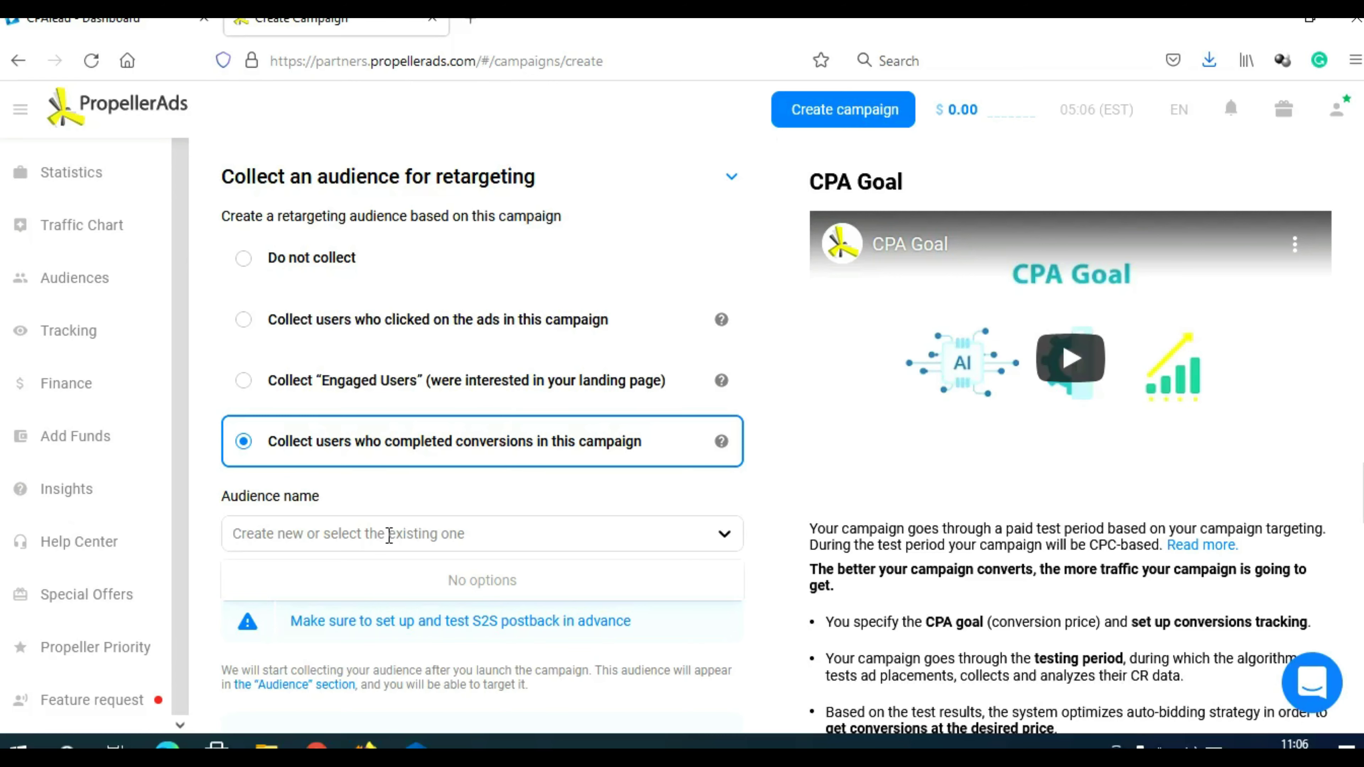
type("Gift C")
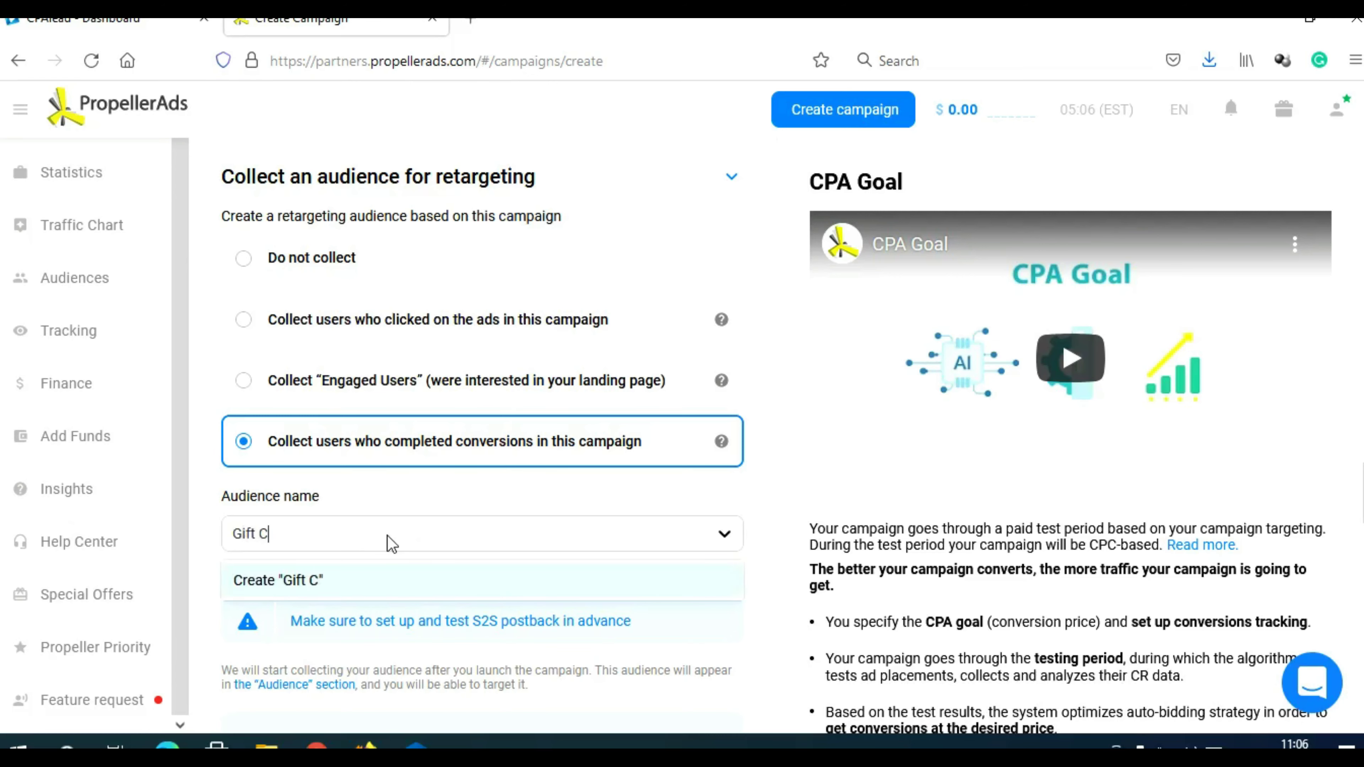
type("ard")
key("Return")
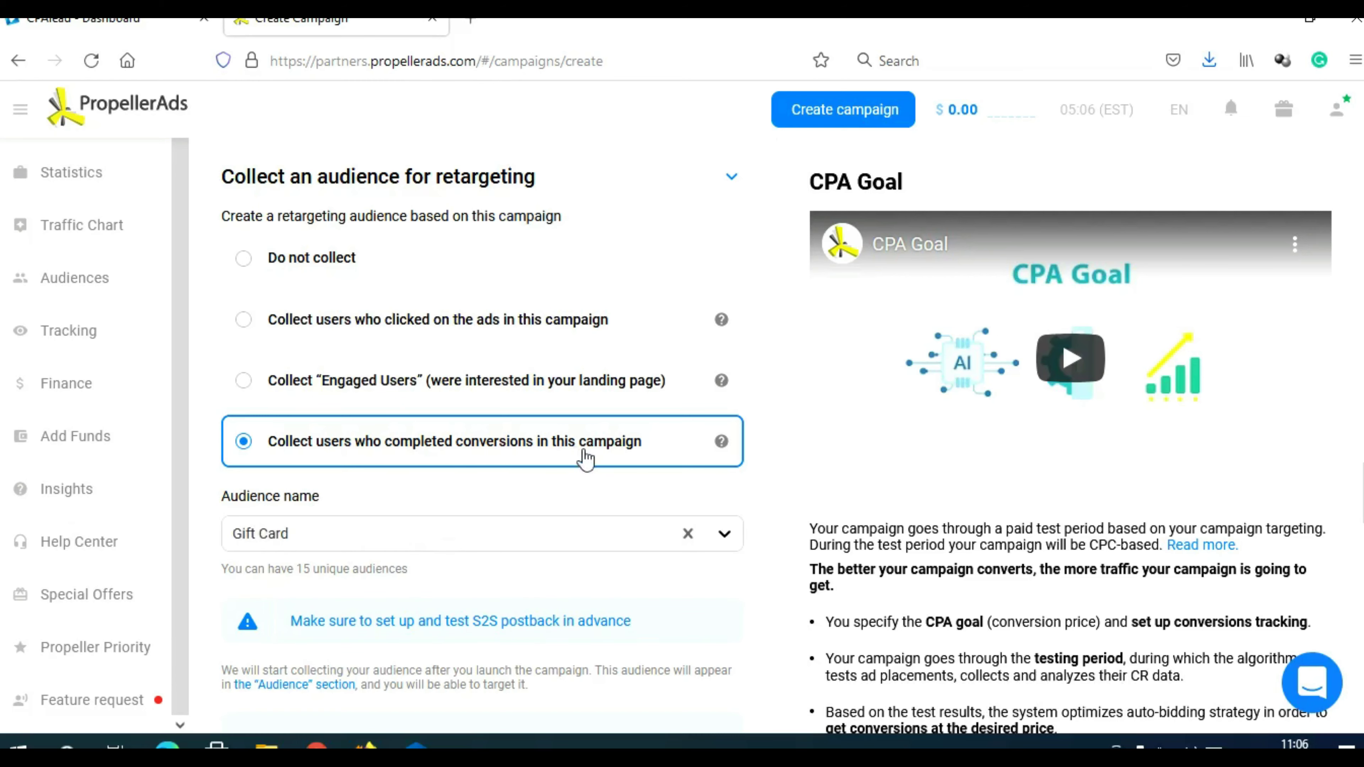
Step: Open the Shopkick offer's preview page from CPAlead and find the app description on its App Store page
scroll(664, 497, "down", 5)
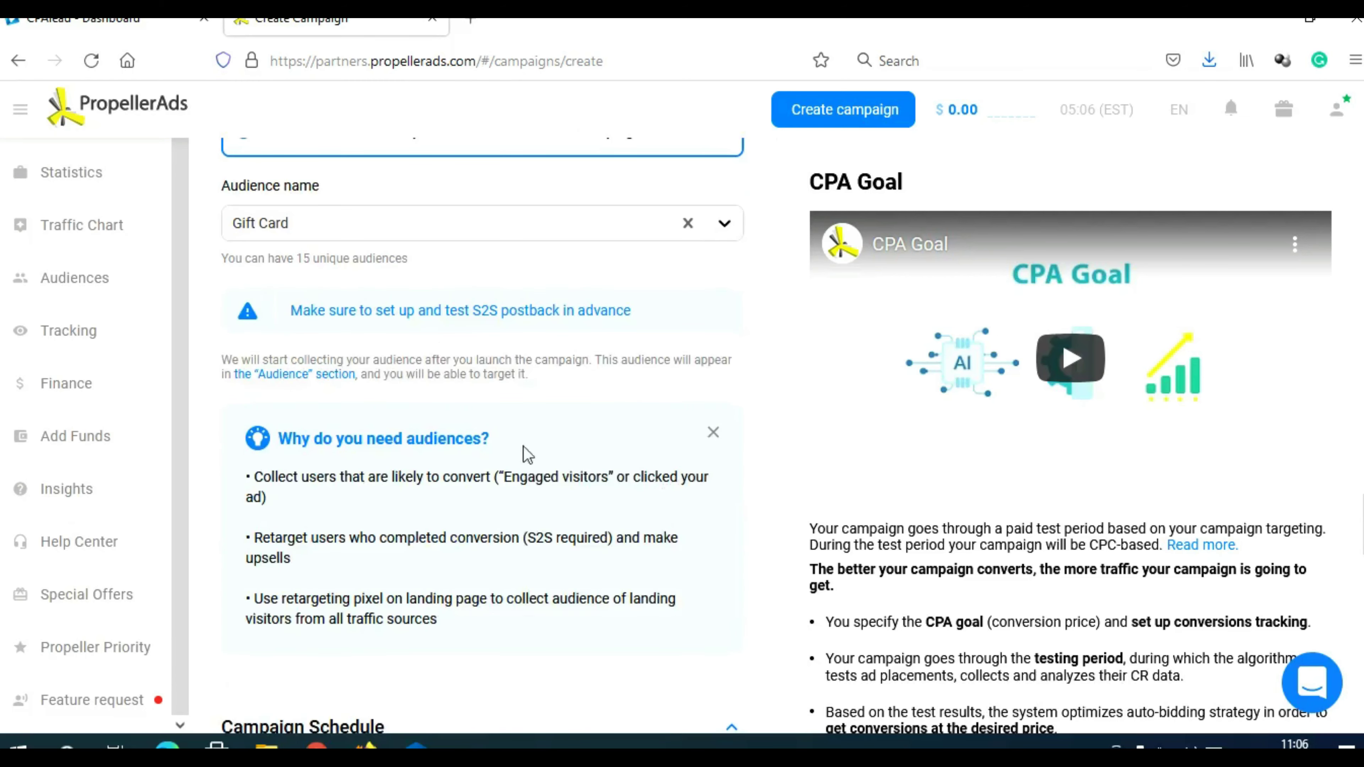
scroll(613, 423, "down", 8)
scroll(615, 424, "down", 4)
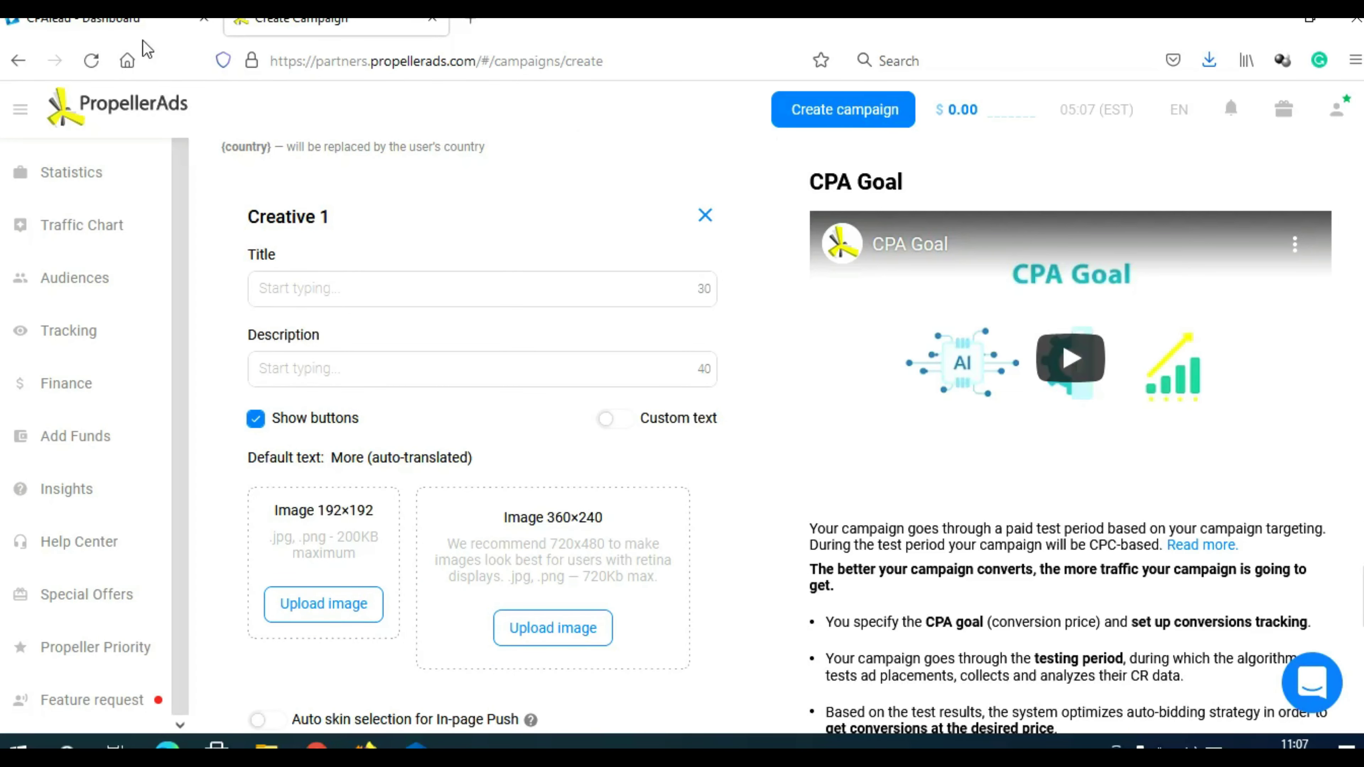
left_click(143, 29)
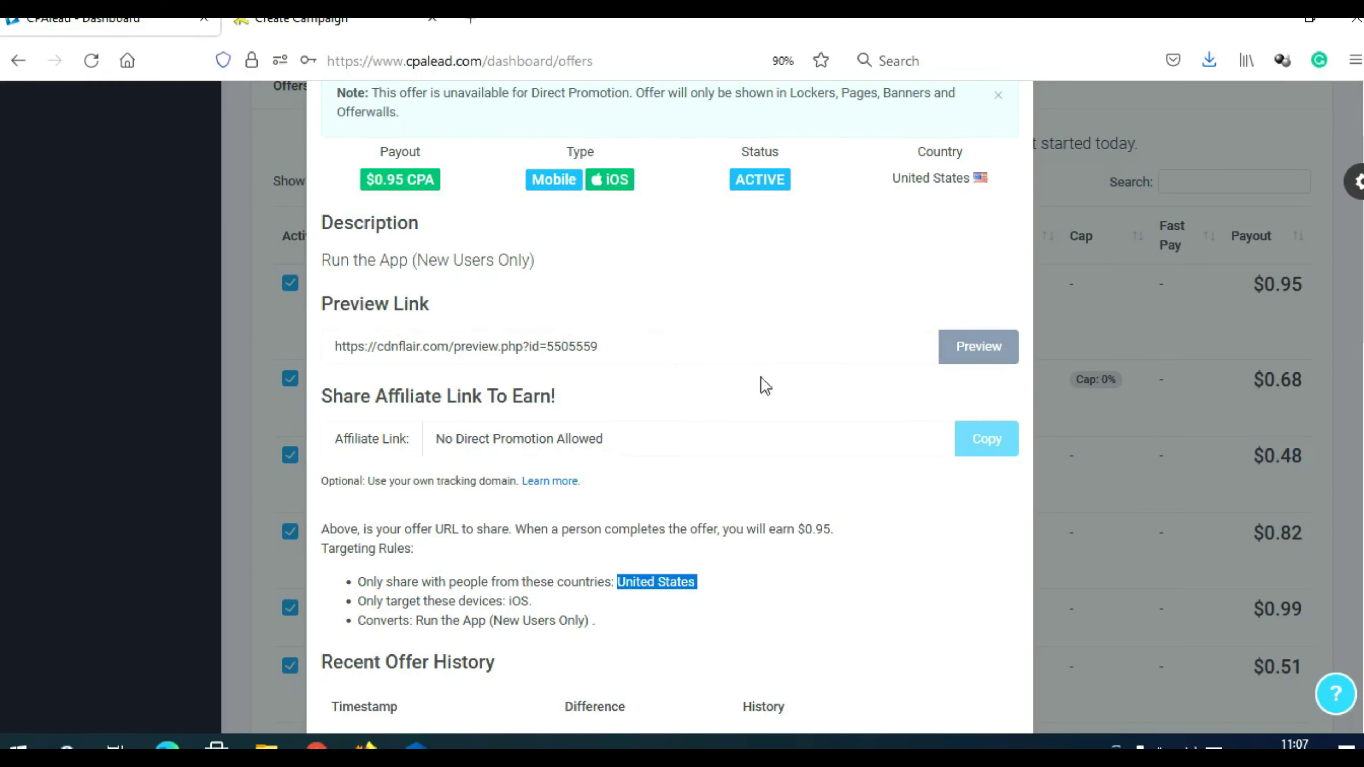
left_click(979, 346)
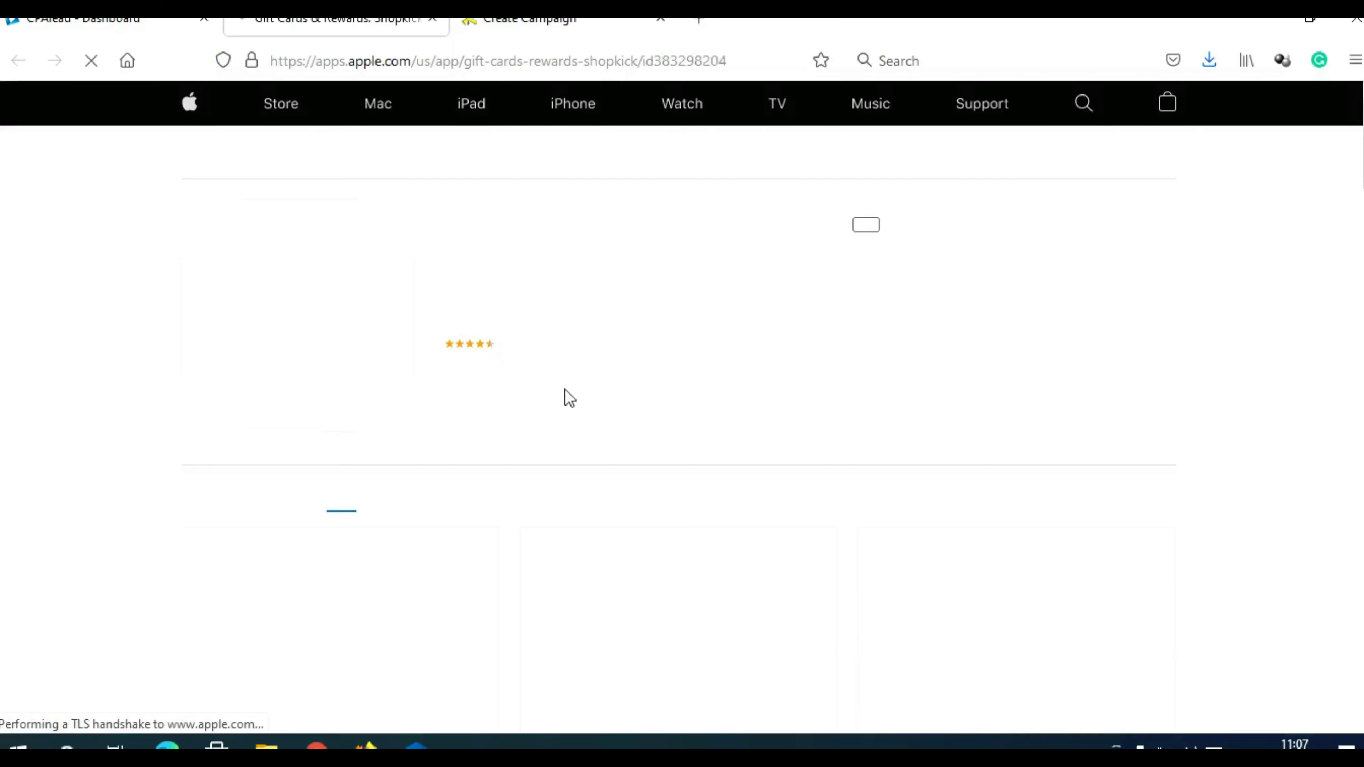
scroll(465, 424, "down", 10)
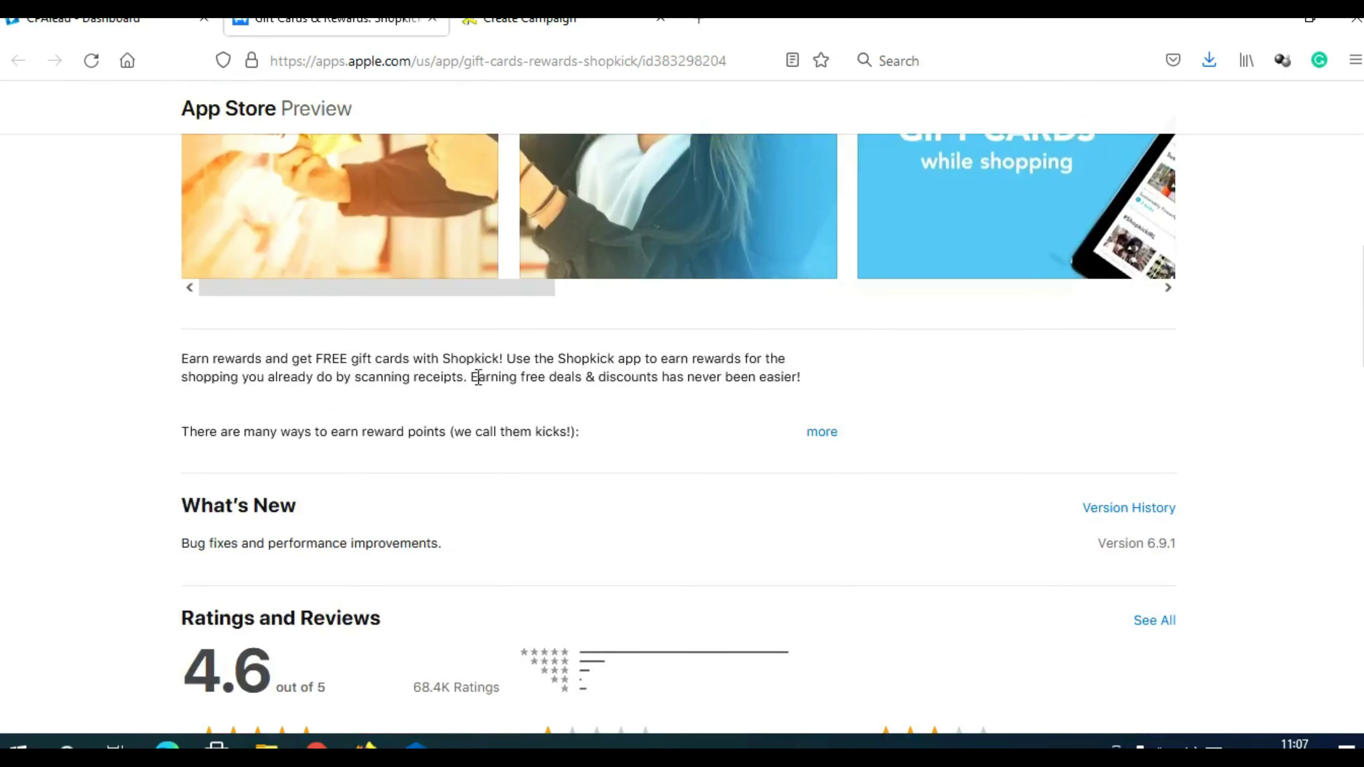
Step: Copy "Earning free deals & discounts has never been easier" from the Shopkick description into the Title of Creative 1
left_click_drag(478, 377, 777, 384)
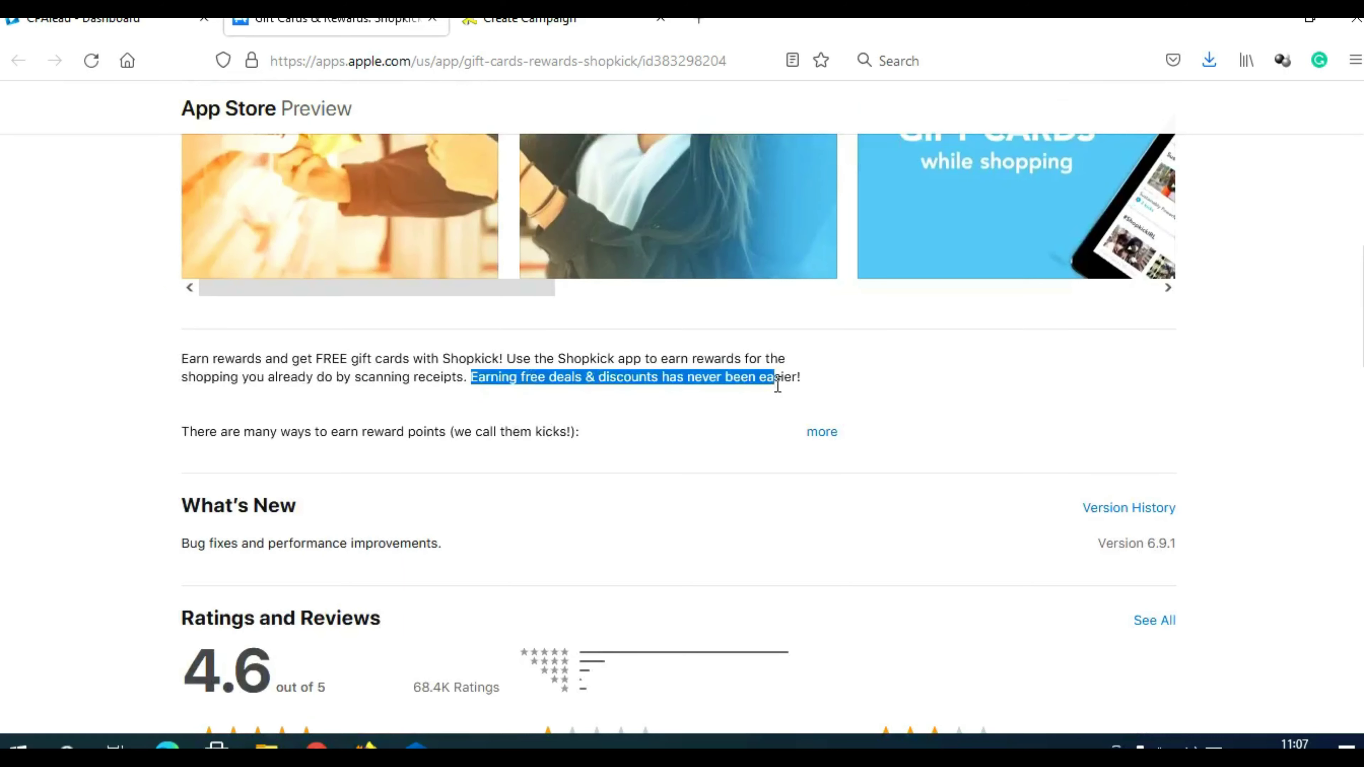
left_click(622, 414)
left_click_drag(471, 377, 797, 376)
key("ctrl+c")
left_click(528, 22)
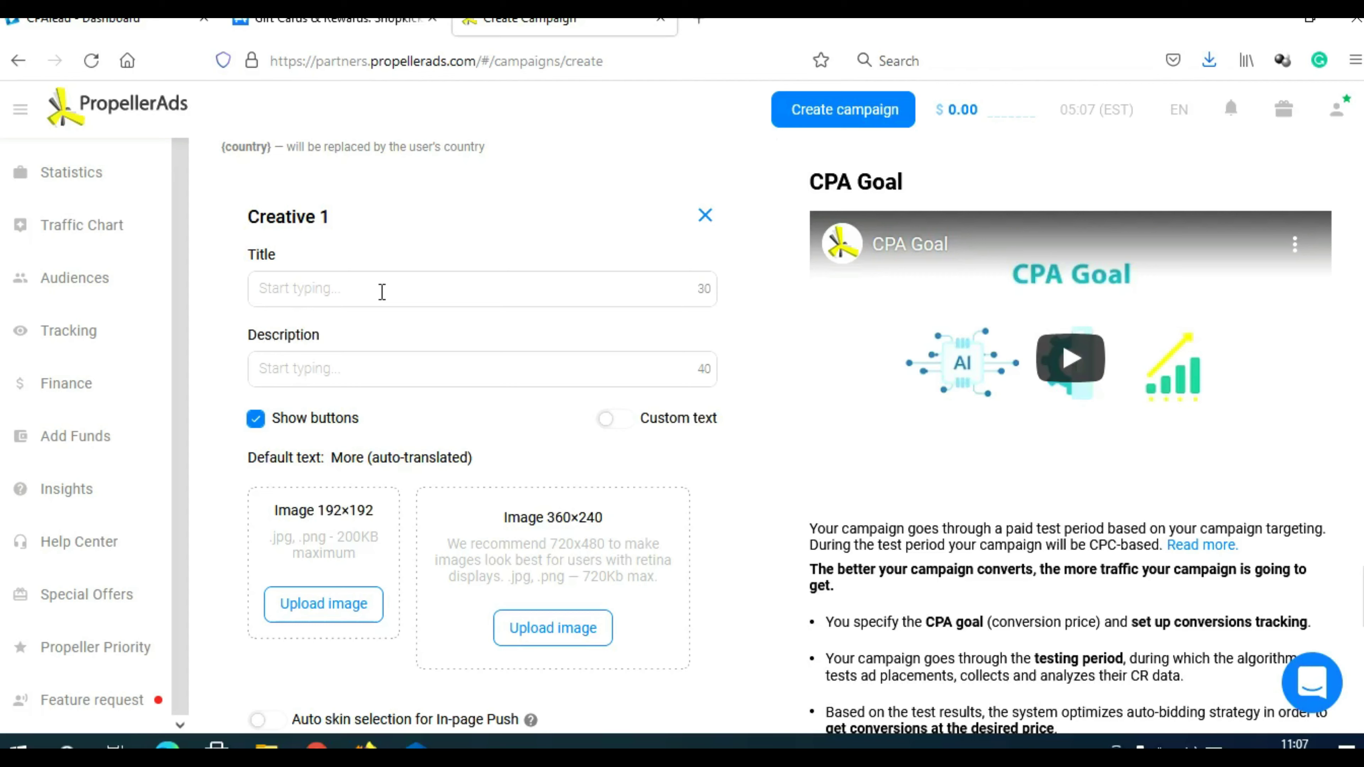
left_click(382, 292)
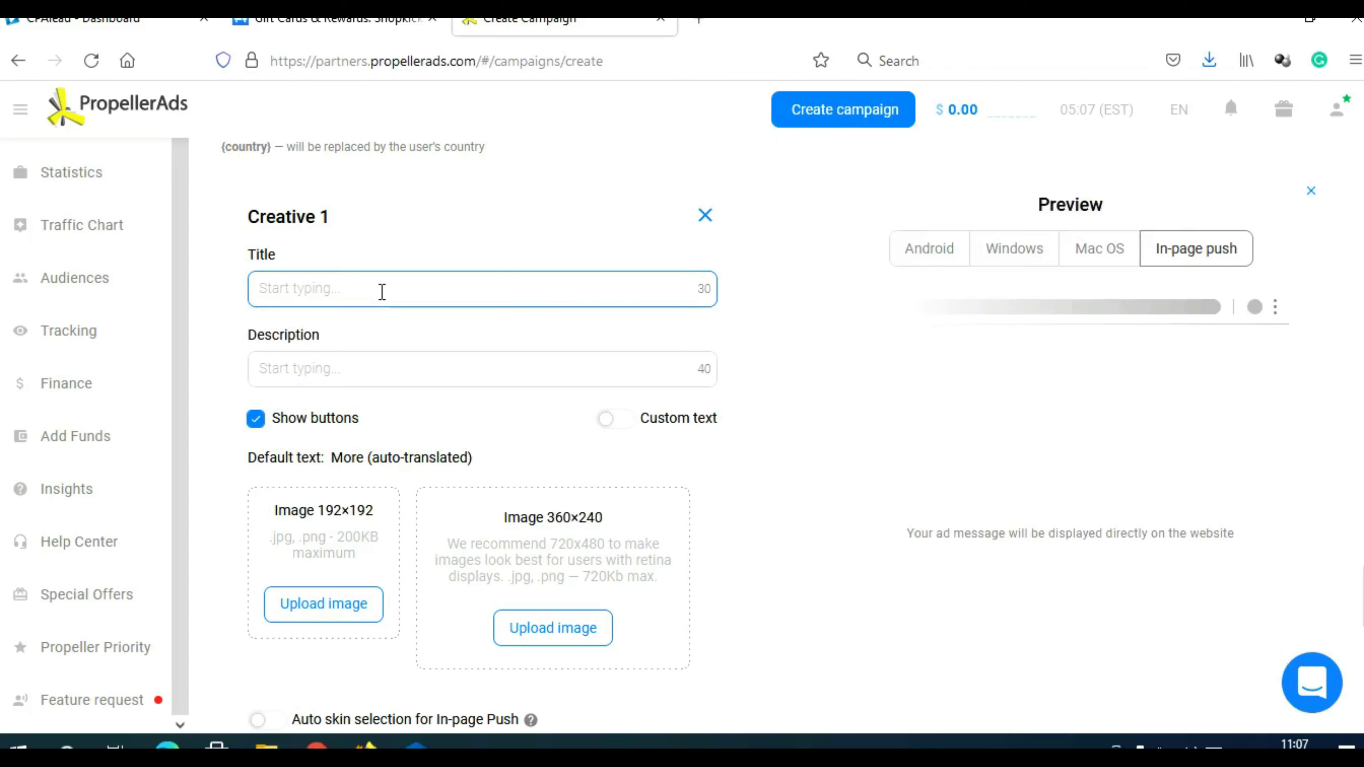
key("ctrl+v")
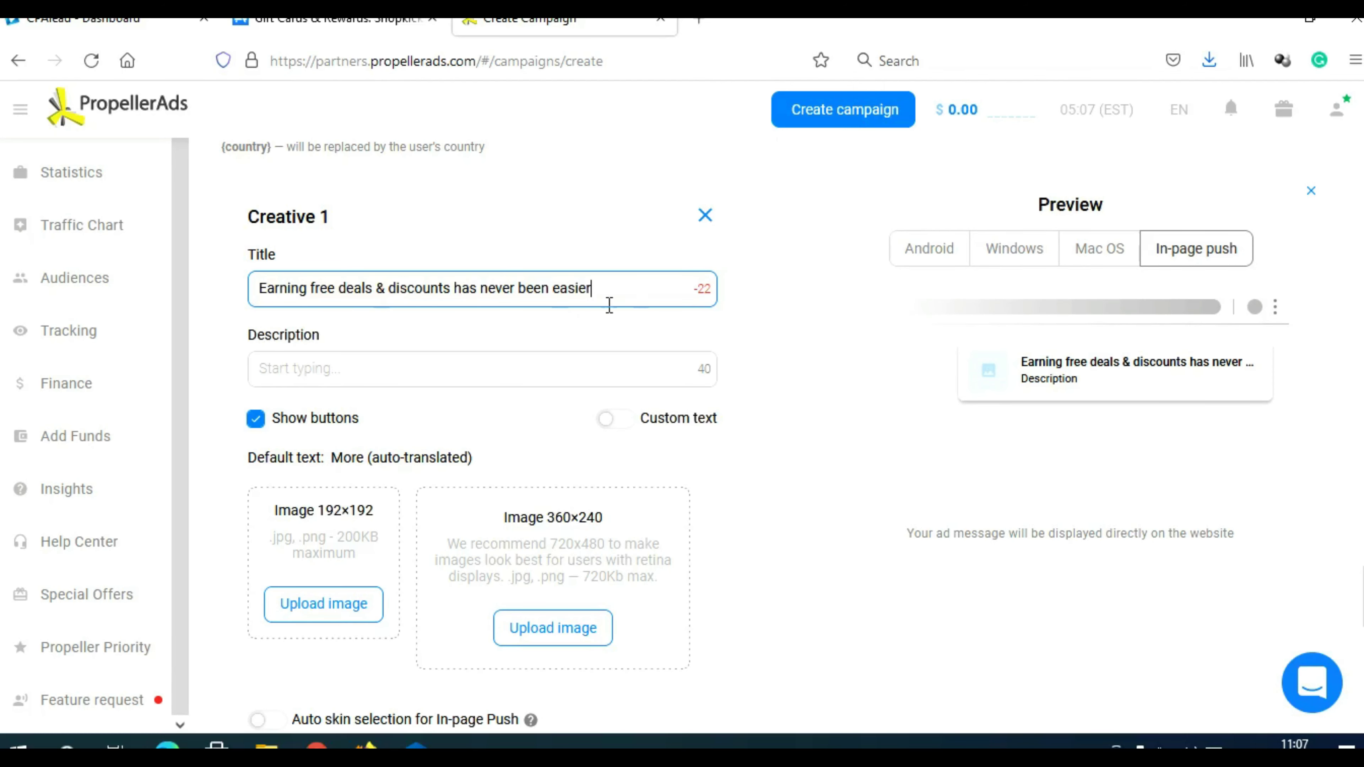
Step: Shorten the Title of Creative 1 to "Earning free deals & discounts"
left_click_drag(450, 291, 616, 275)
key("BackSpace")
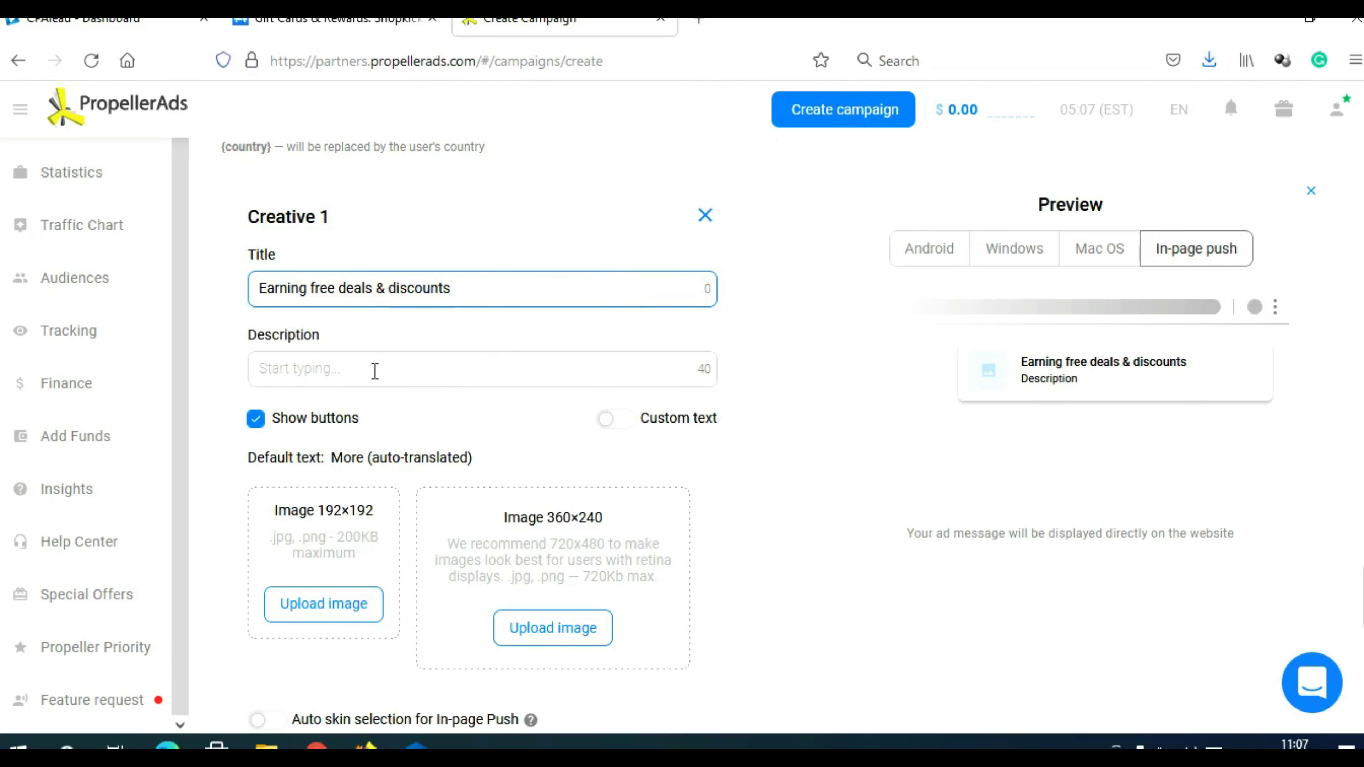
Step: Fill the Description of Creative 1 with "Earn rewards and get FREE gift cards", copied from the Shopkick App Store description and trimmed
left_click(293, 34)
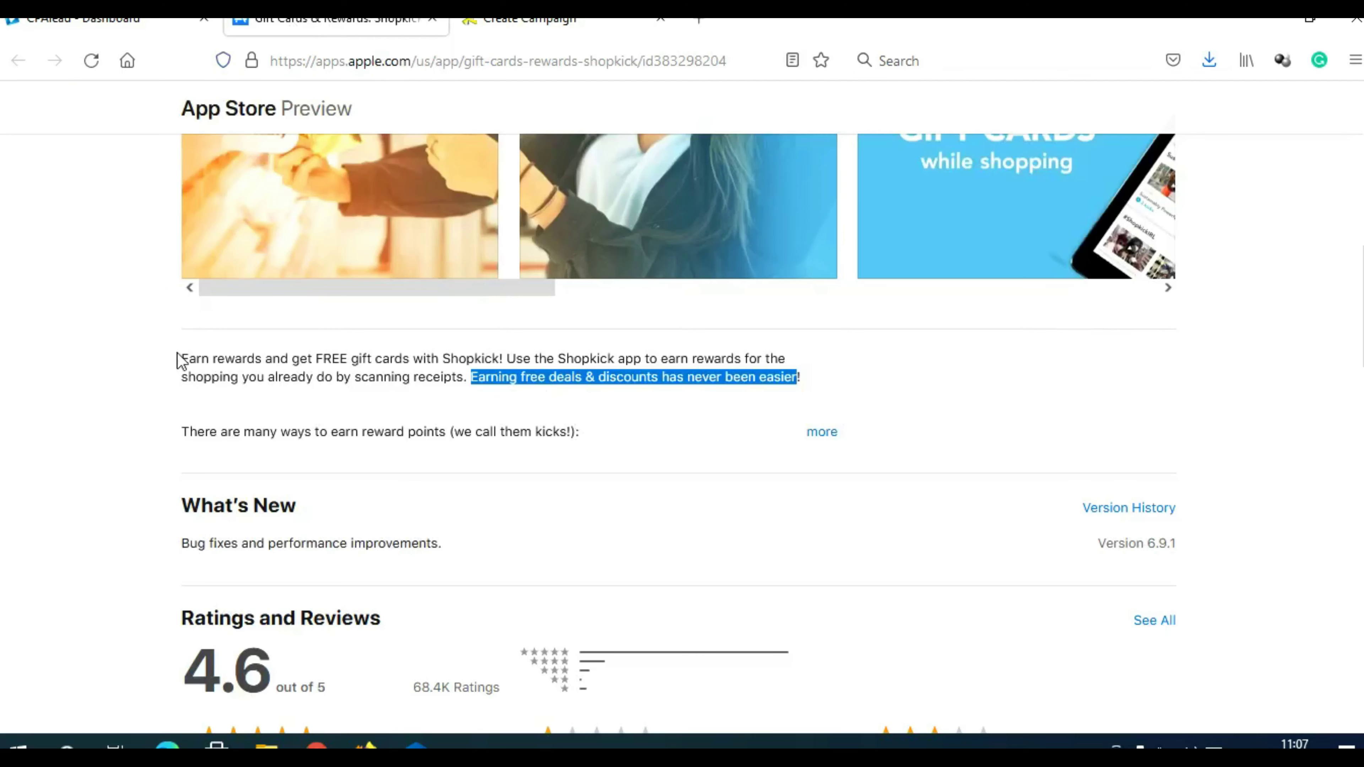
left_click(189, 356)
left_click_drag(188, 357, 500, 366)
key("ctrl+c")
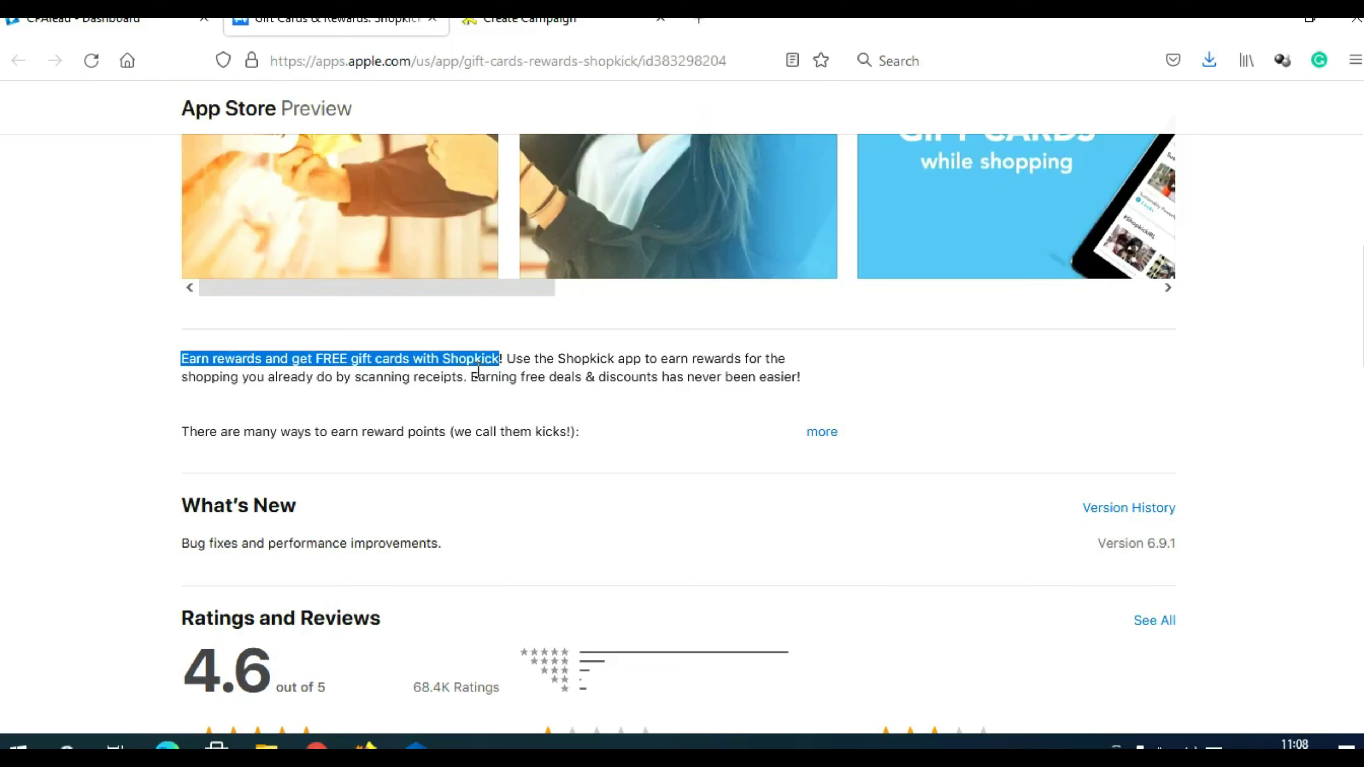
left_click(509, 21)
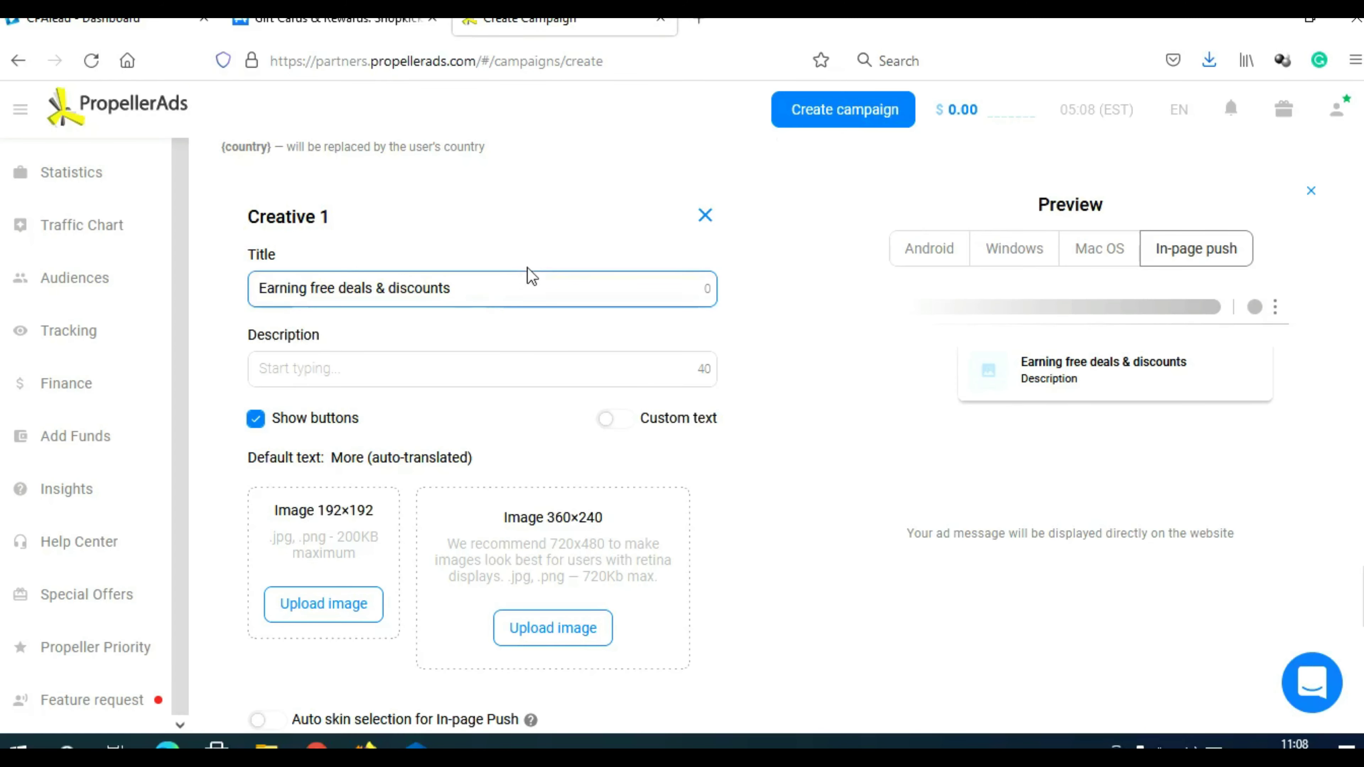
left_click(394, 373)
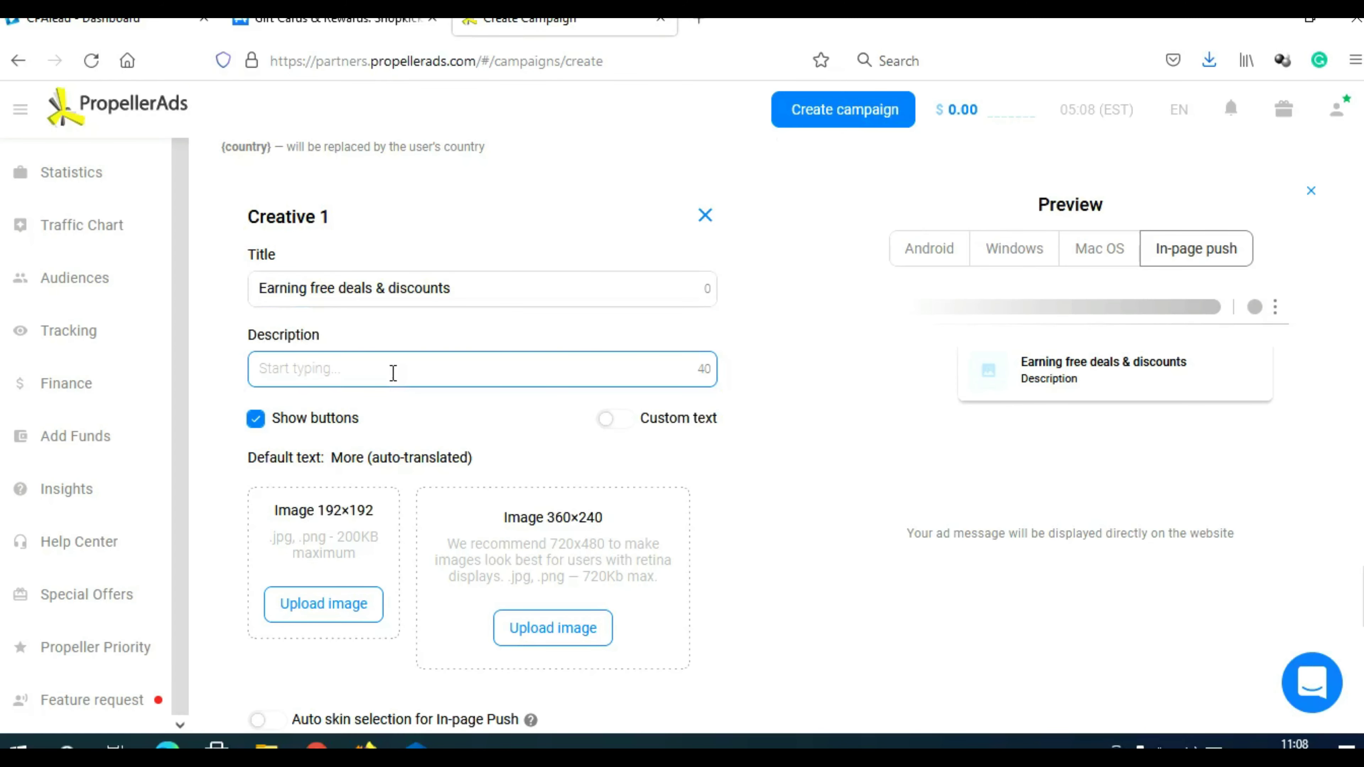
key("ctrl+v")
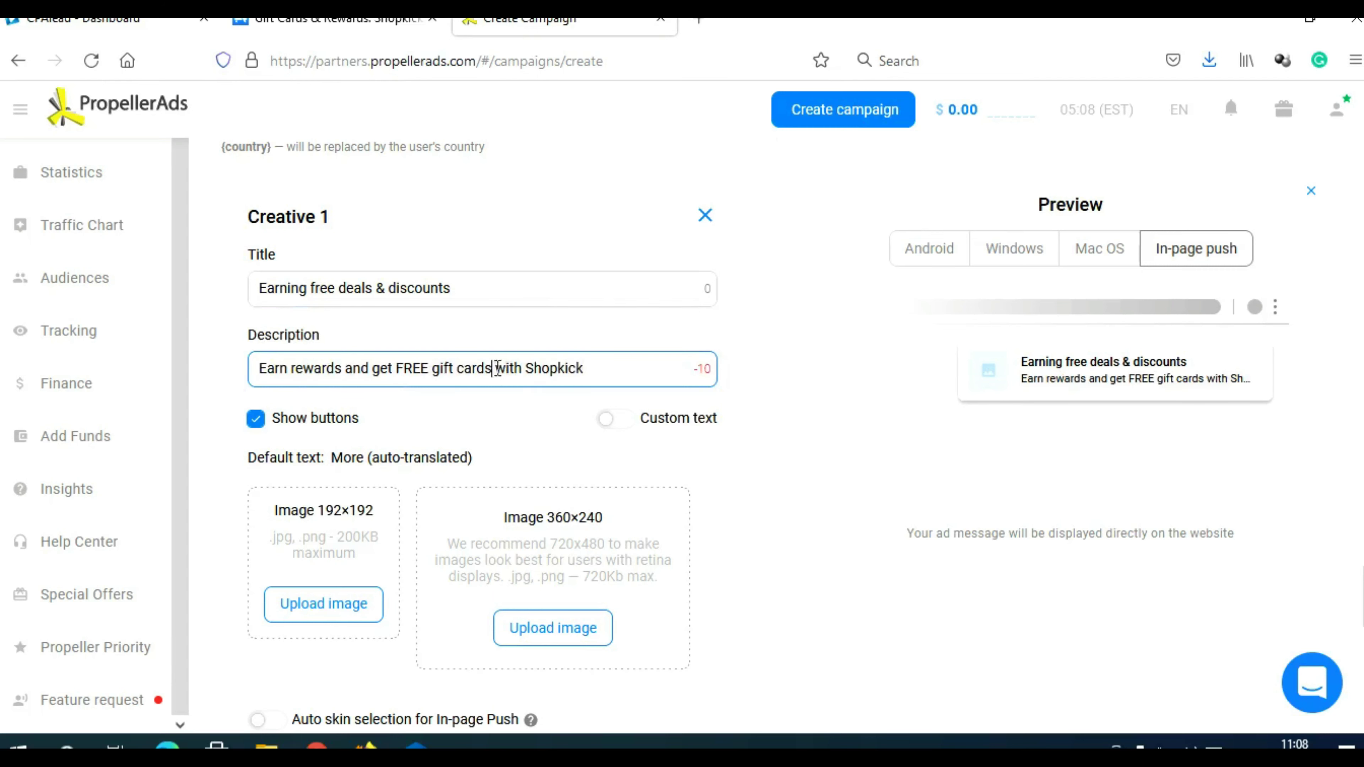
left_click_drag(493, 371, 630, 371)
key("BackSpace")
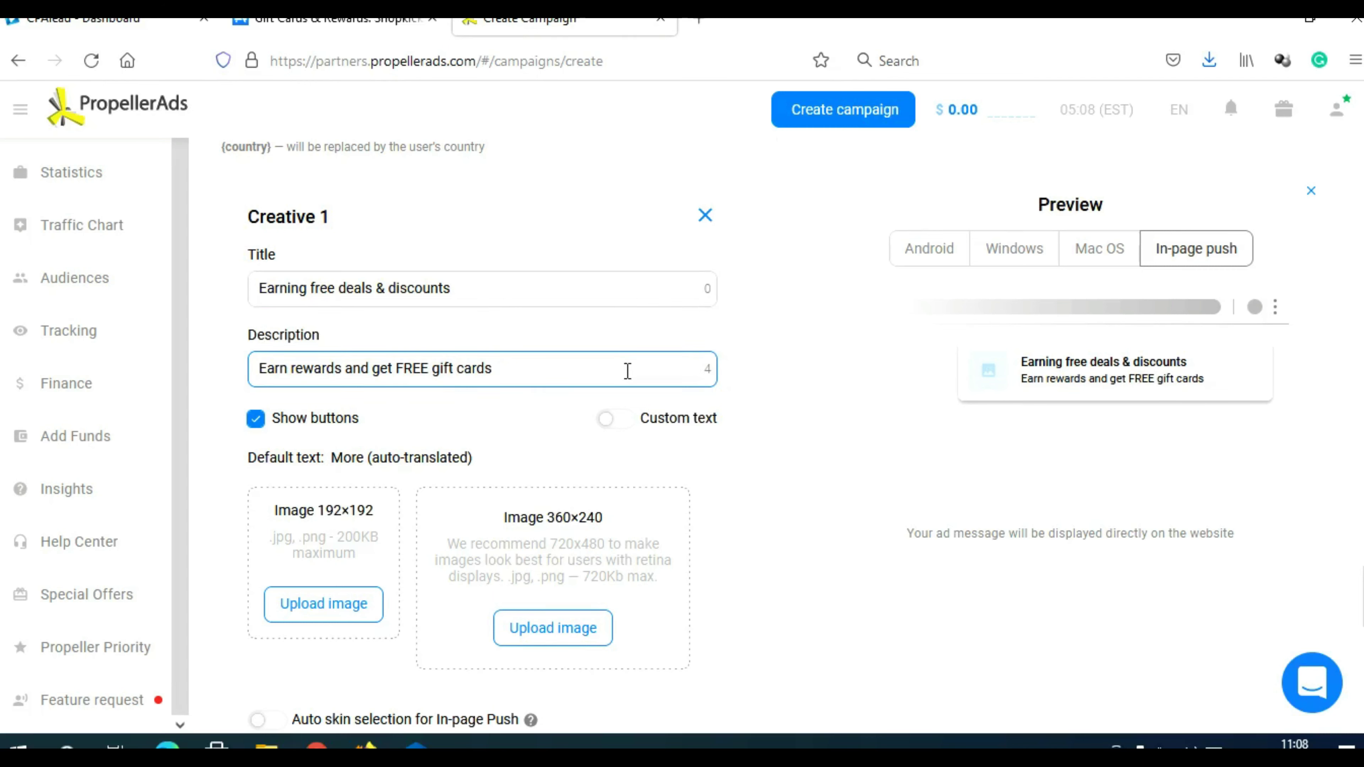
Step: Find the Shopkick logo among the offer's creatives on CPAlead and add it as the 192×192 image of Creative 1 in PropellerAds
scroll(717, 480, "down", 2)
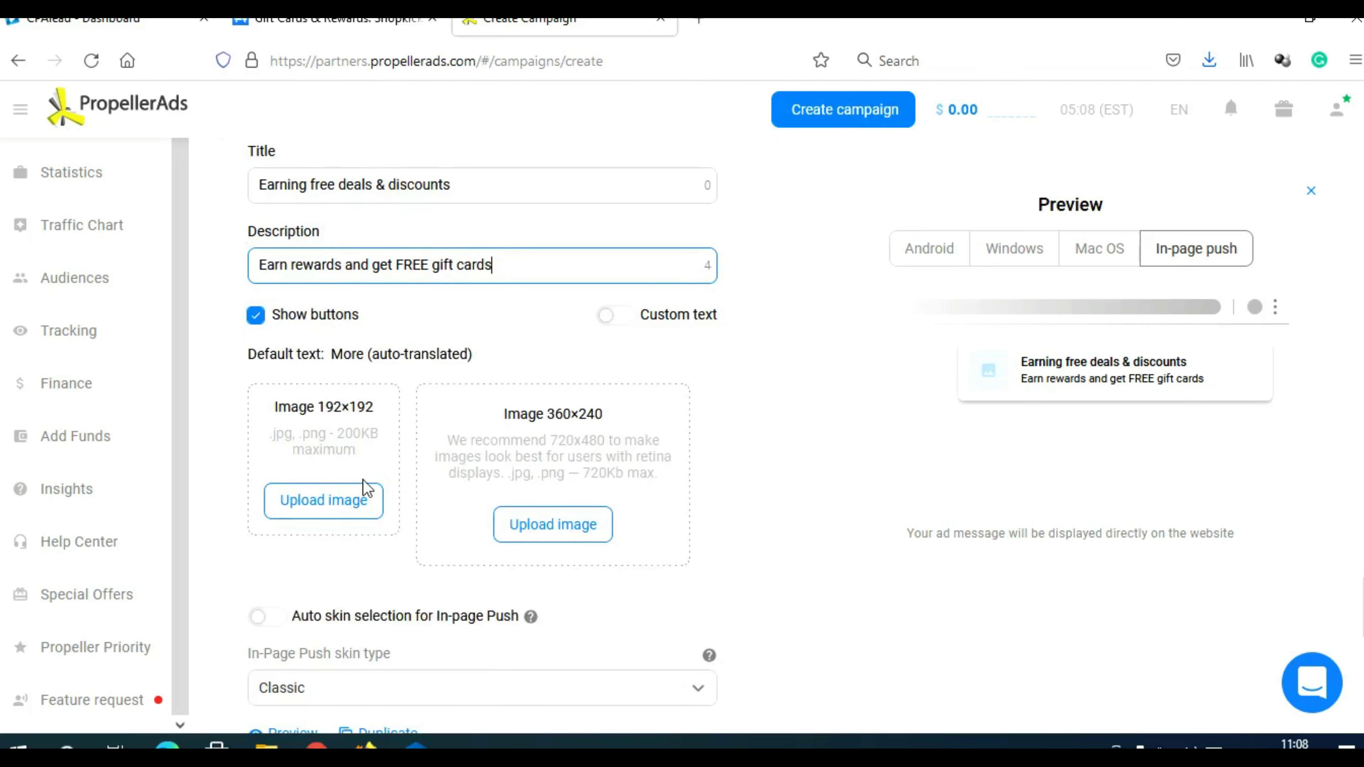
left_click(86, 22)
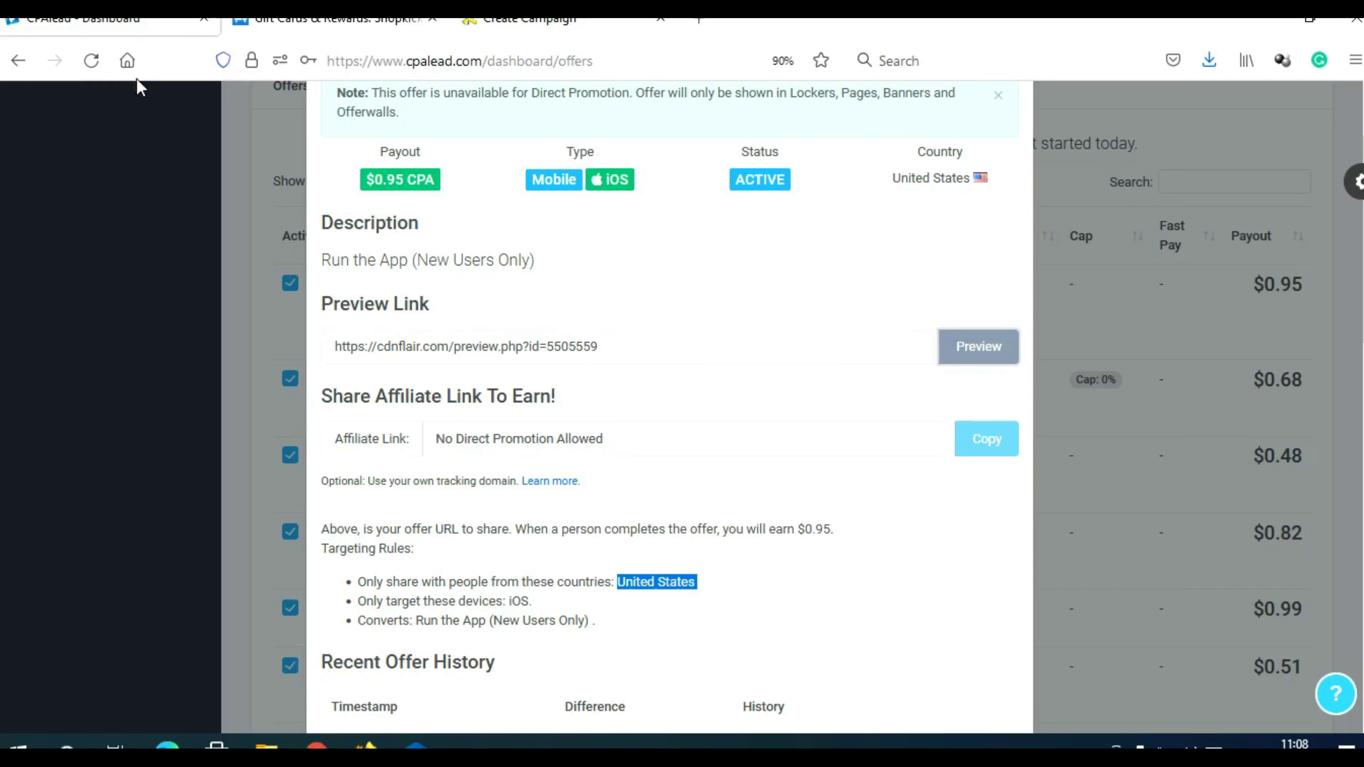
scroll(676, 520, "down", 10)
scroll(676, 520, "down", 7)
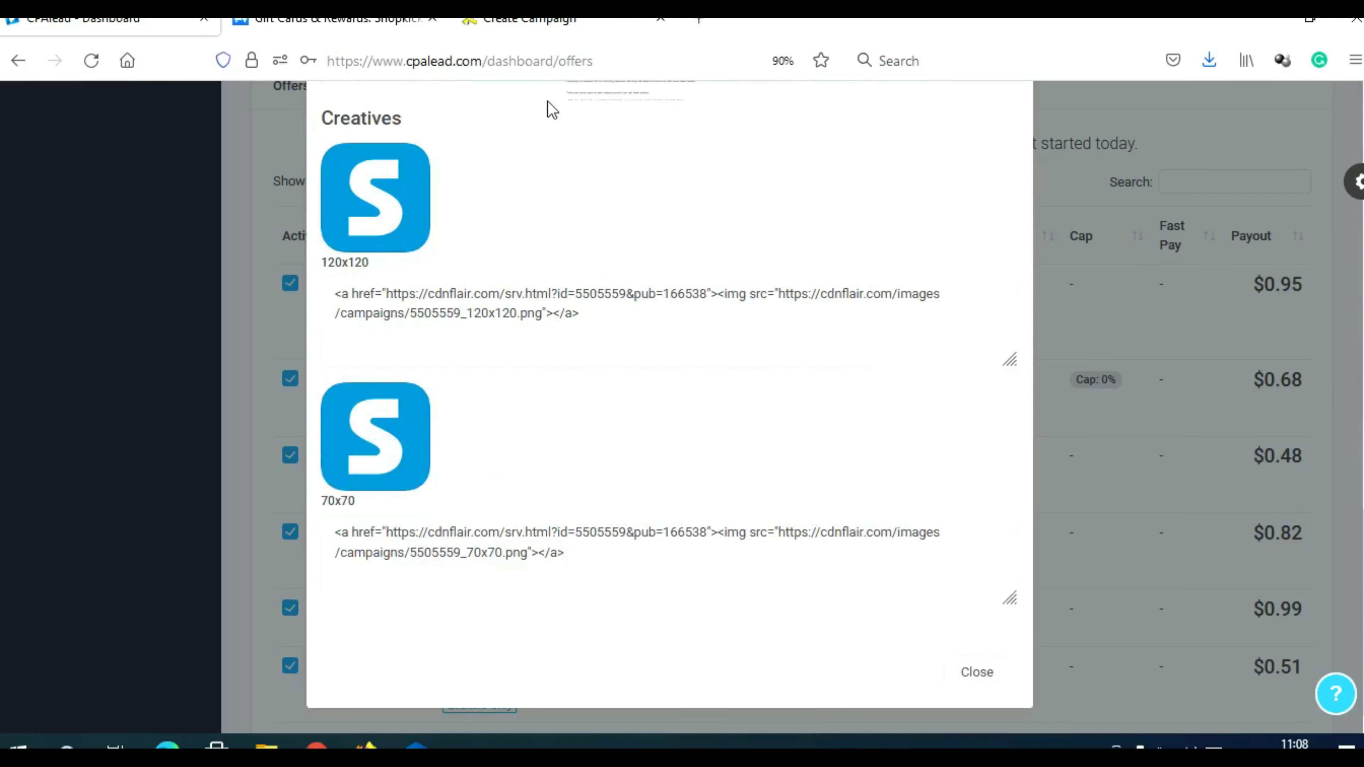
left_click(540, 23)
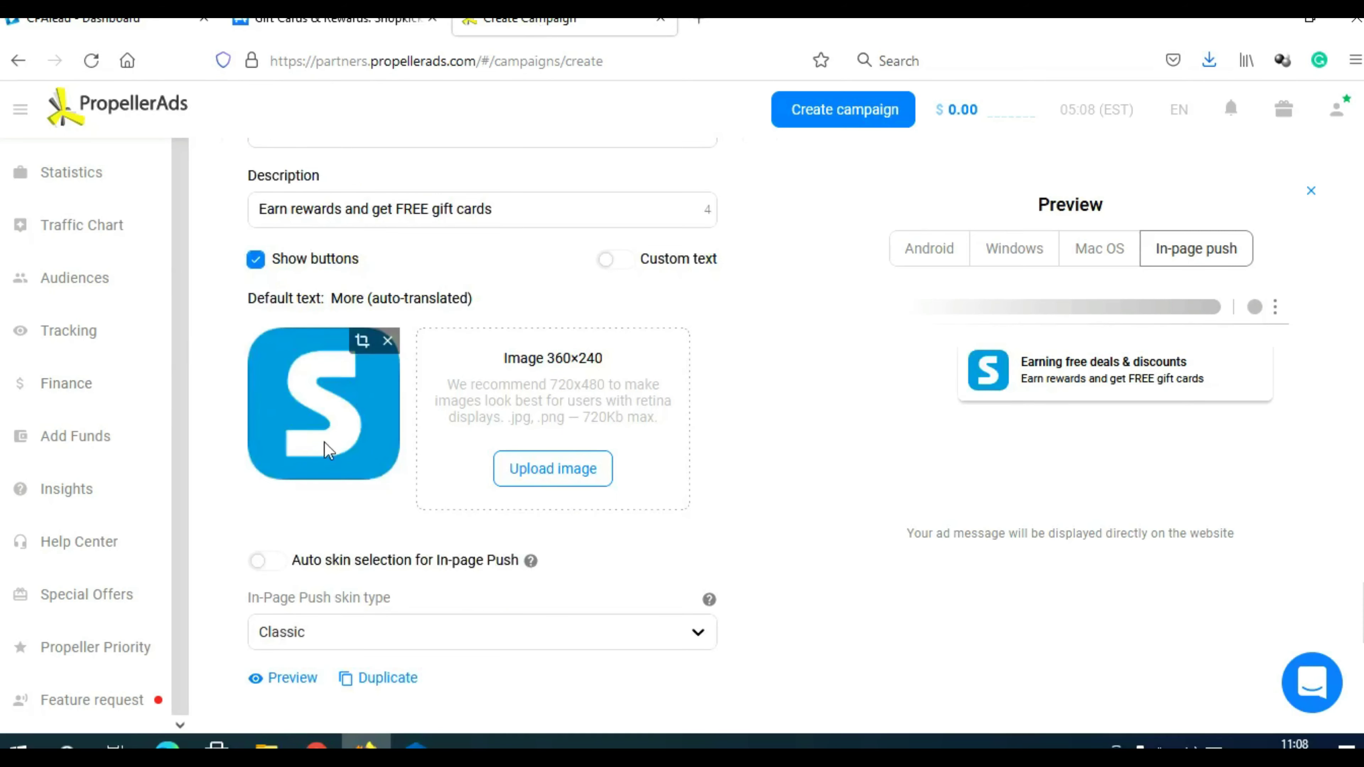
Step: Review the In-Page Push skin types, the options for adding more creatives, and the campaign's review and start section
scroll(444, 487, "down", 5)
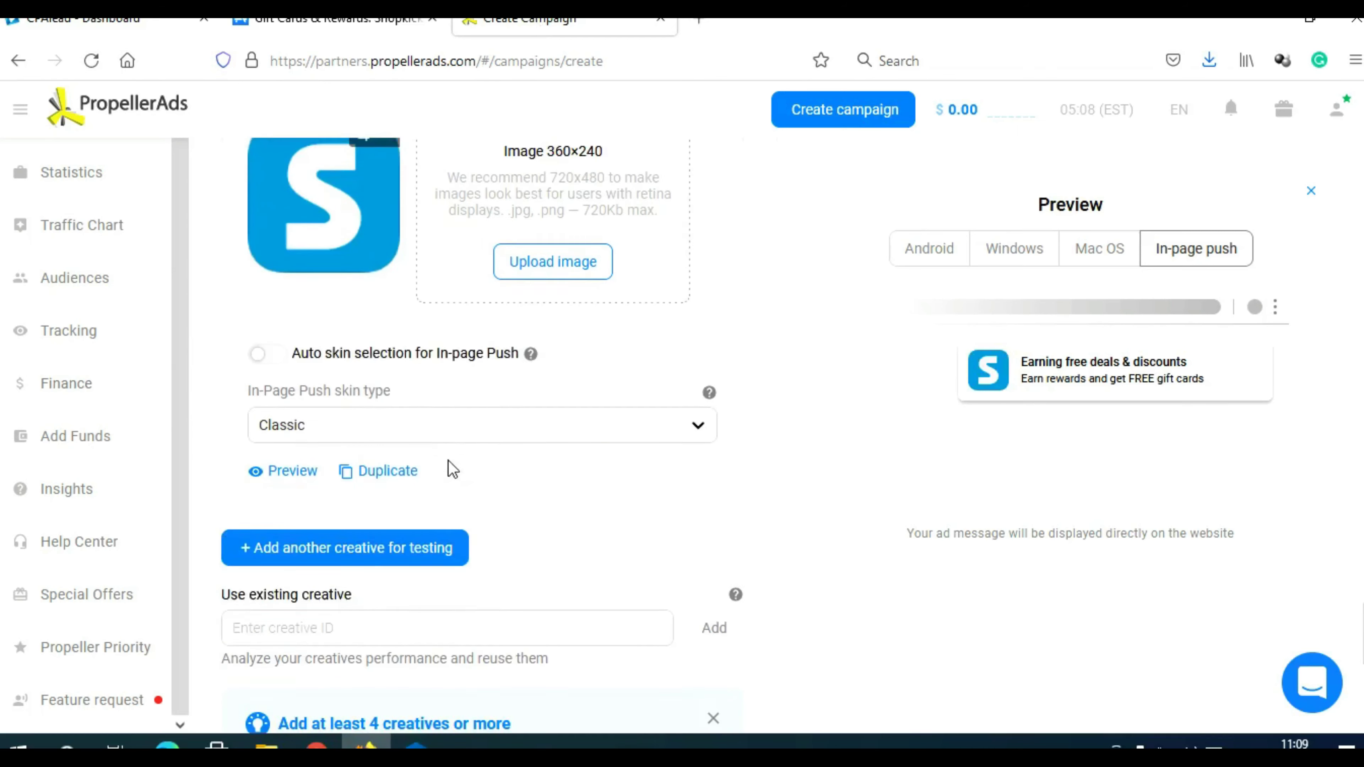
left_click(454, 439)
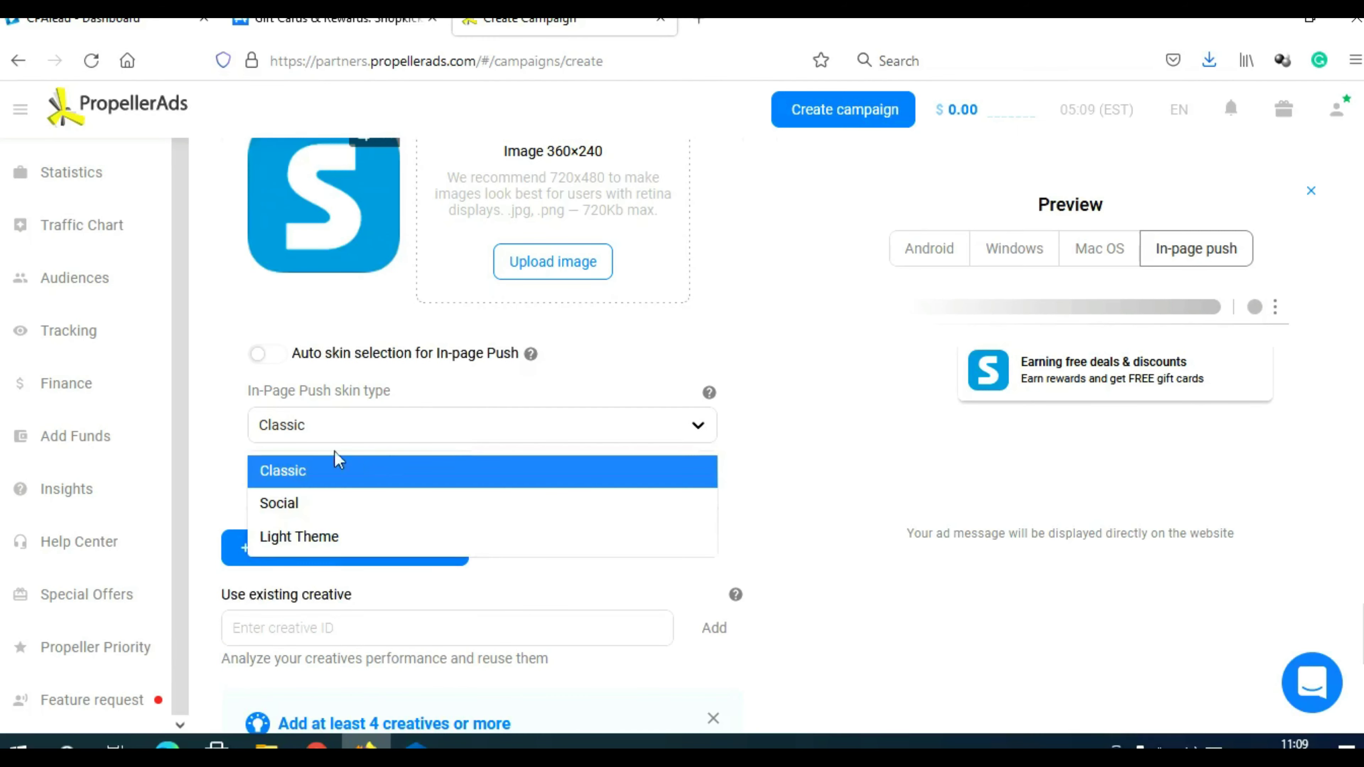
left_click(771, 448)
scroll(778, 460, "down", 1)
scroll(787, 471, "down", 3)
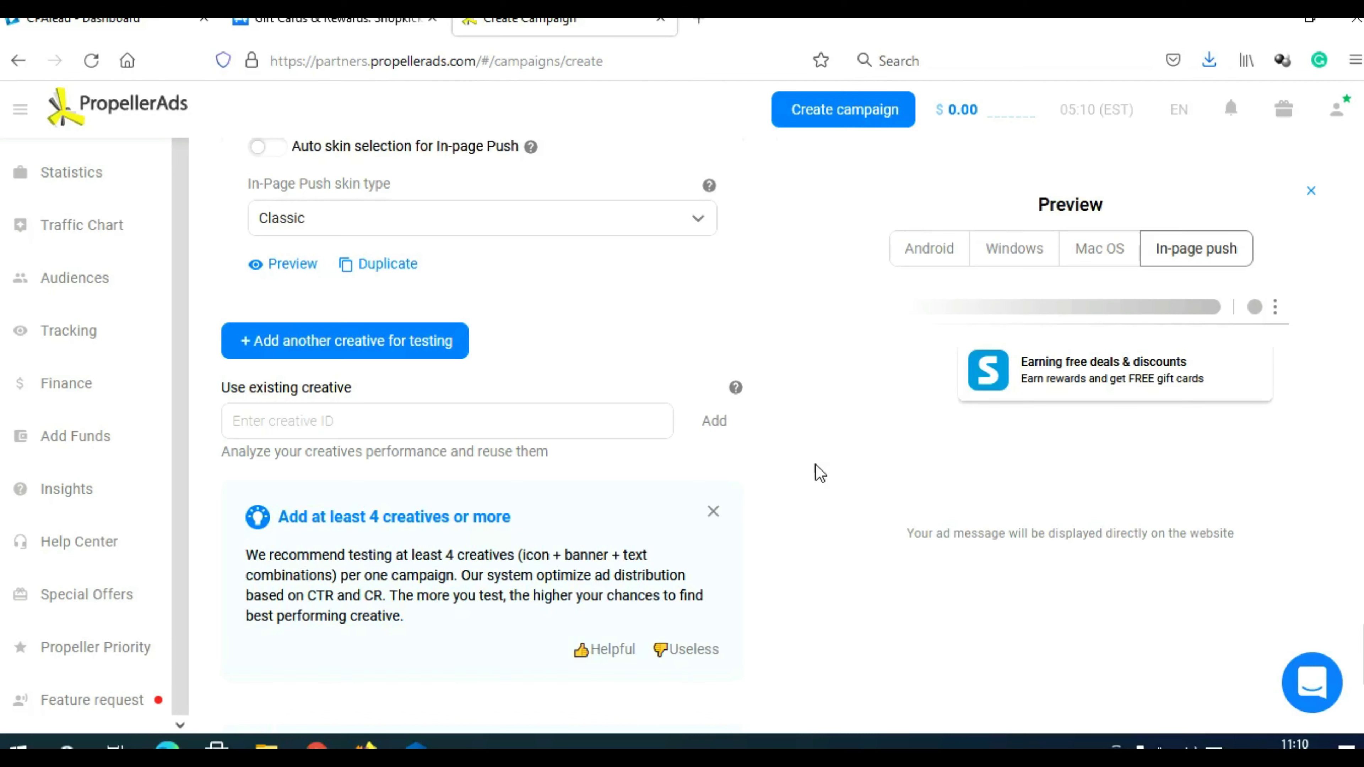
scroll(802, 476, "down", 5)
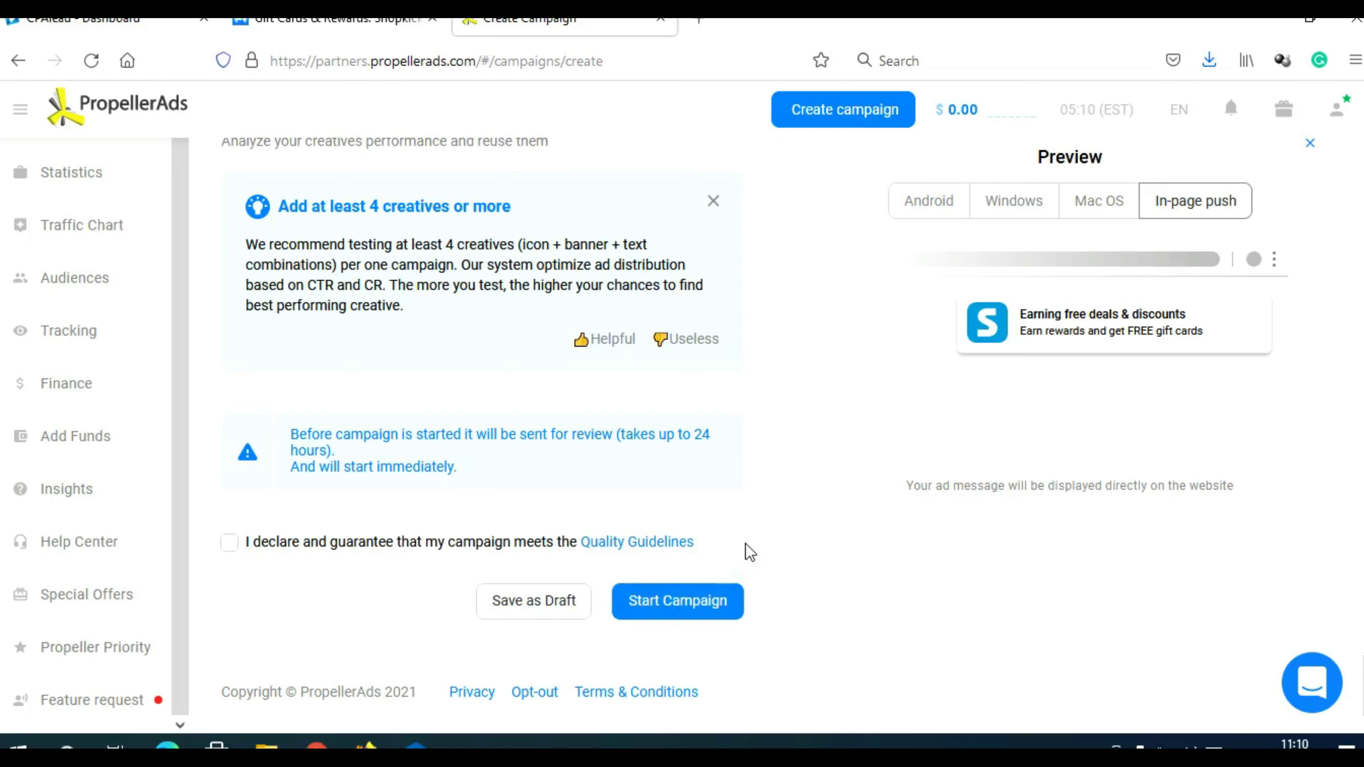
scroll(758, 544, "up", 10)
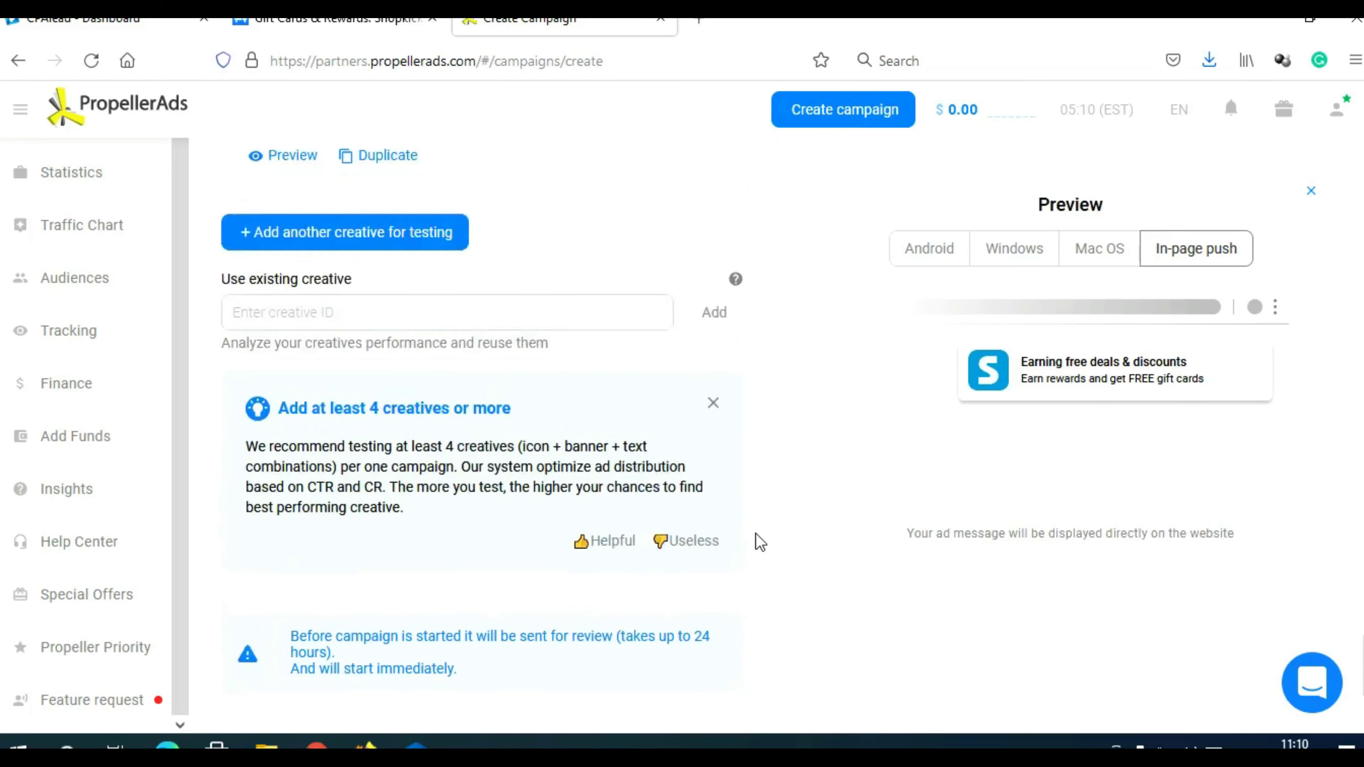
scroll(755, 533, "up", 1)
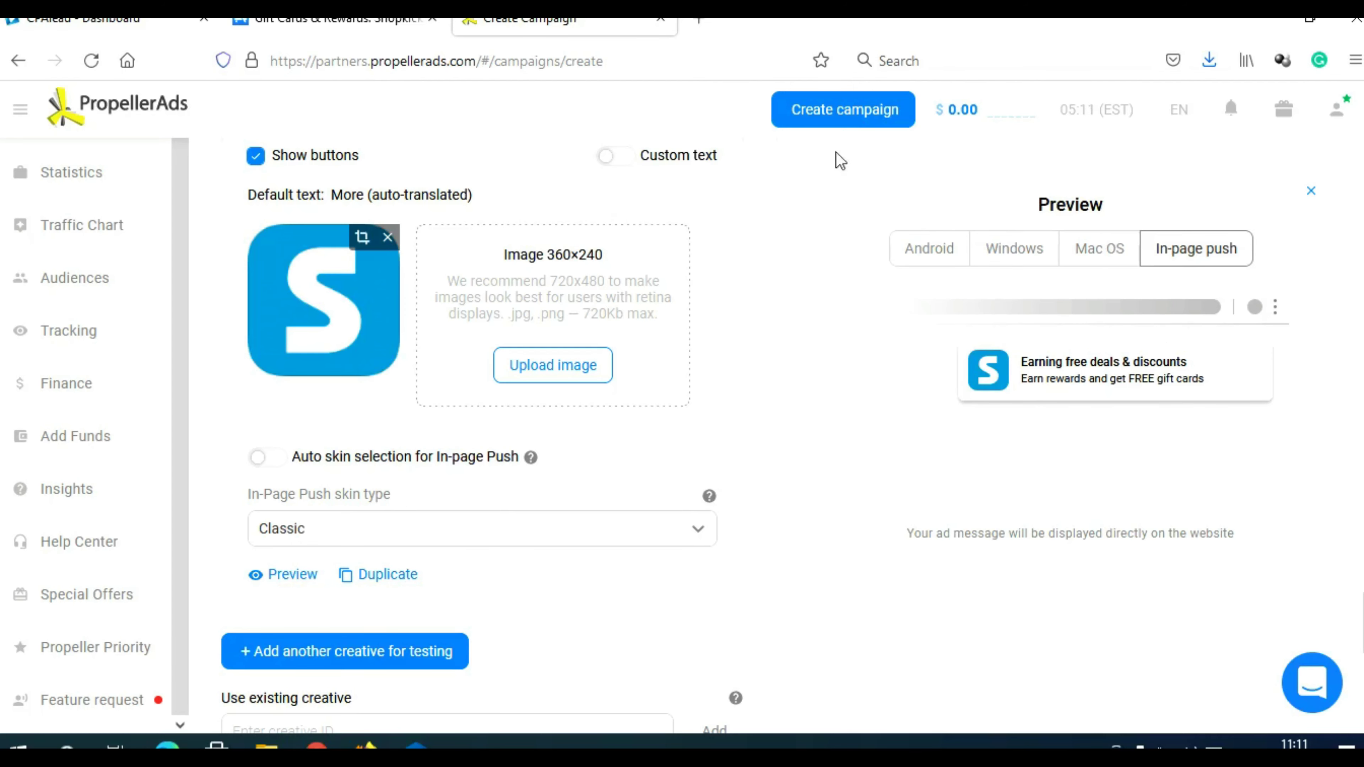
Step: Leave the campaign form for the Statistics page
left_click(70, 175)
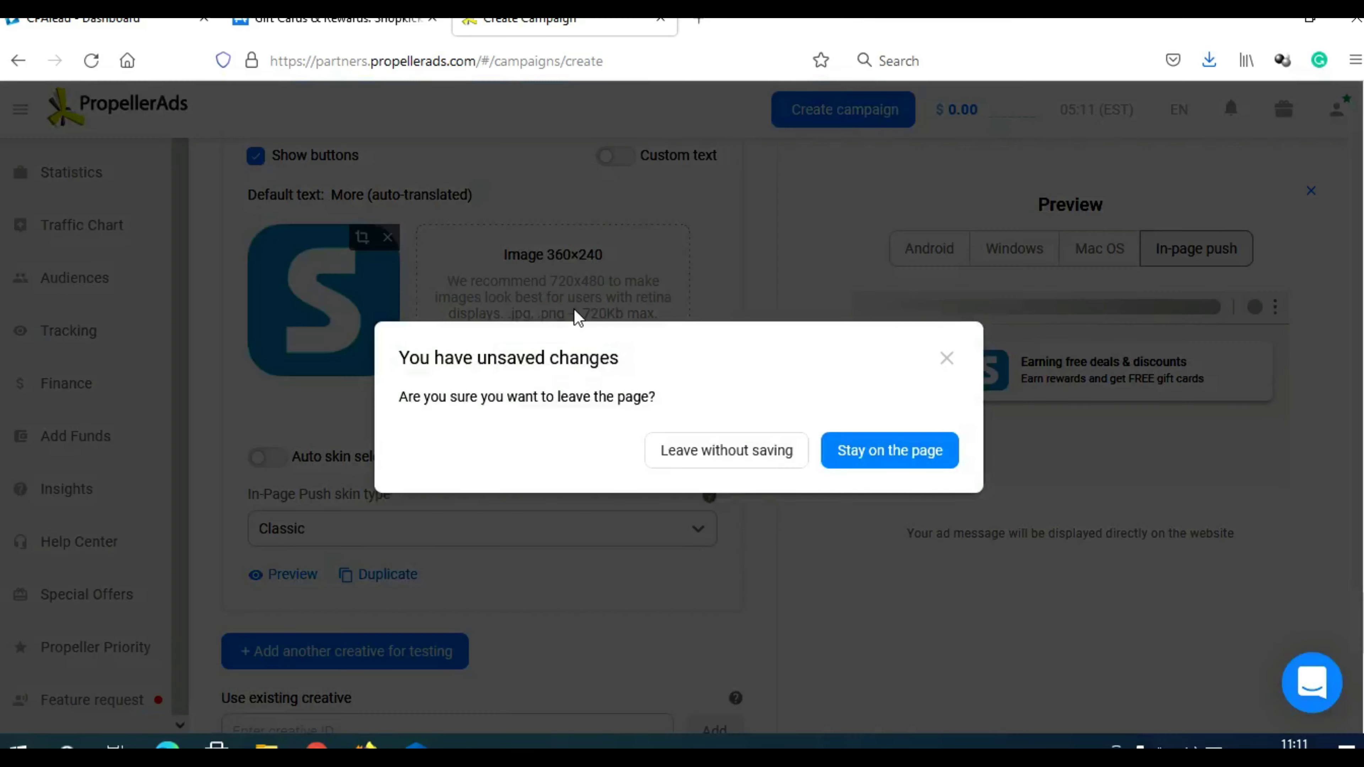